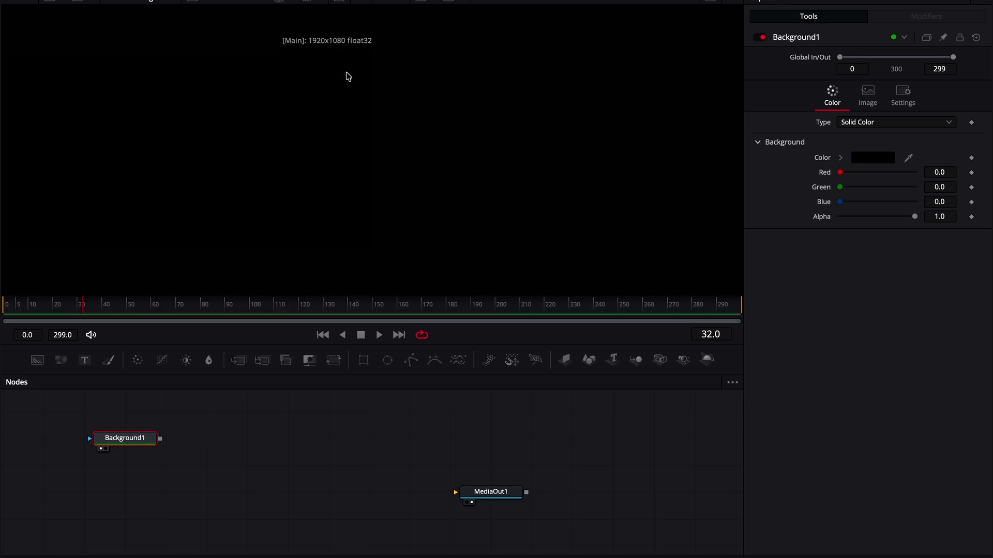
Color the Background1 node with the saved blue swatch, reposition the node, and switch to a single viewer
left_click(894, 158)
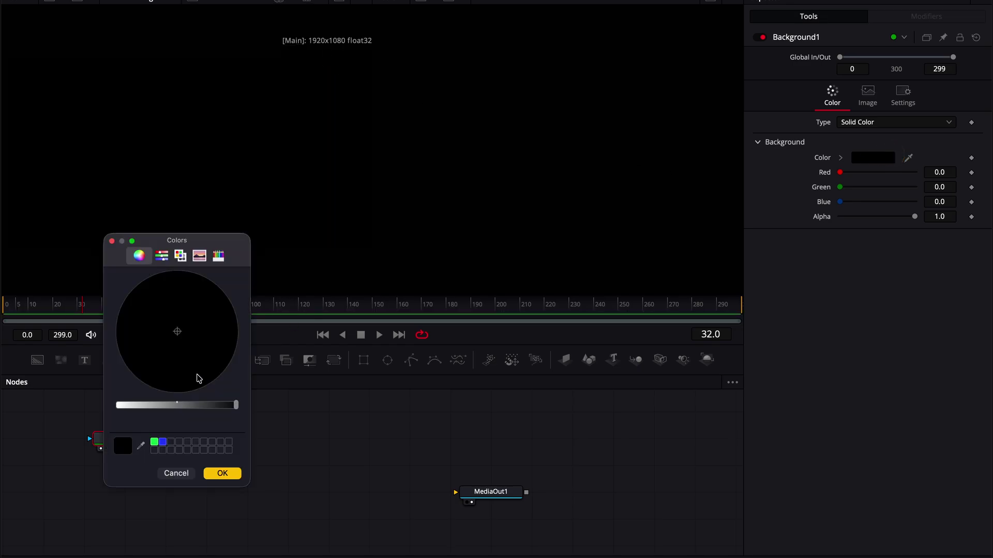
left_click(163, 442)
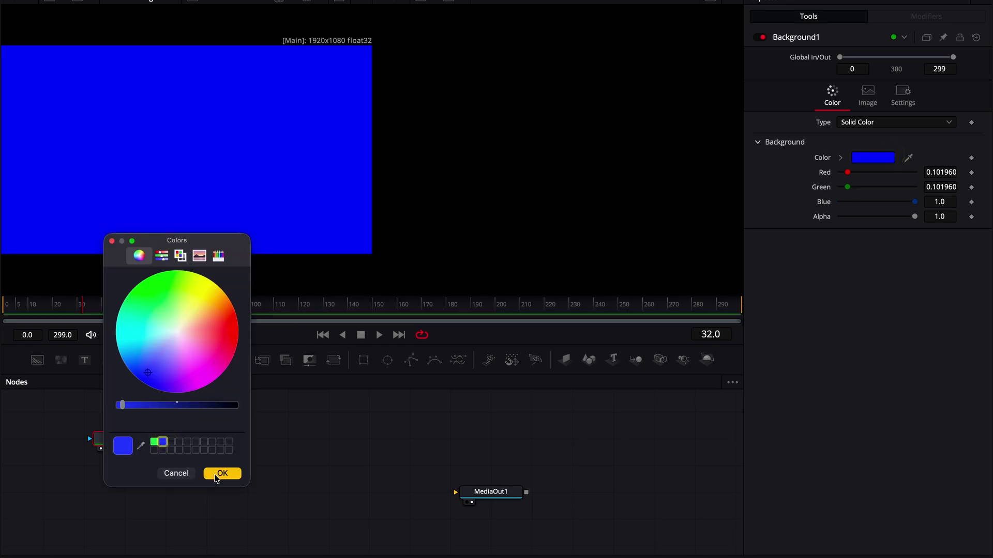
left_click(217, 473)
left_click_drag(128, 445, 210, 473)
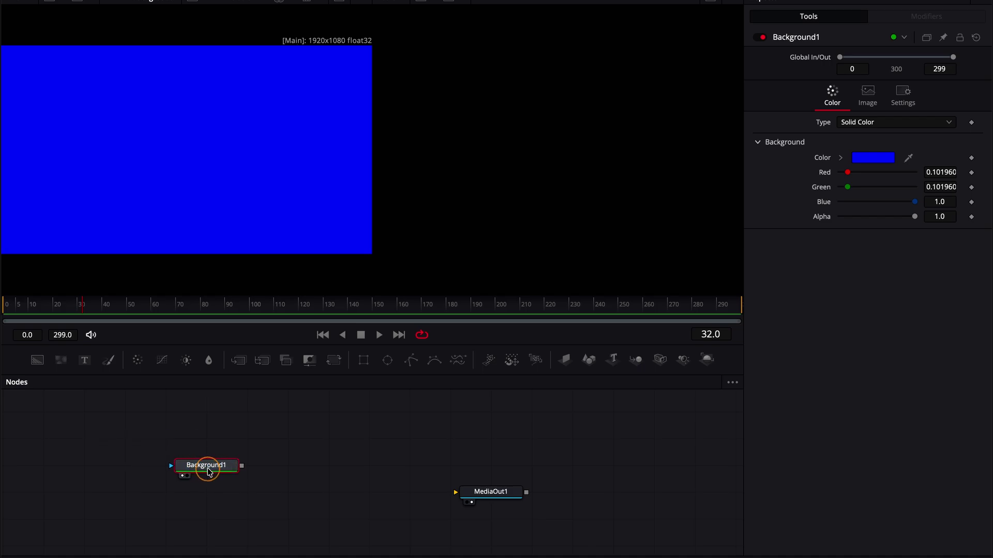
left_click(340, 2)
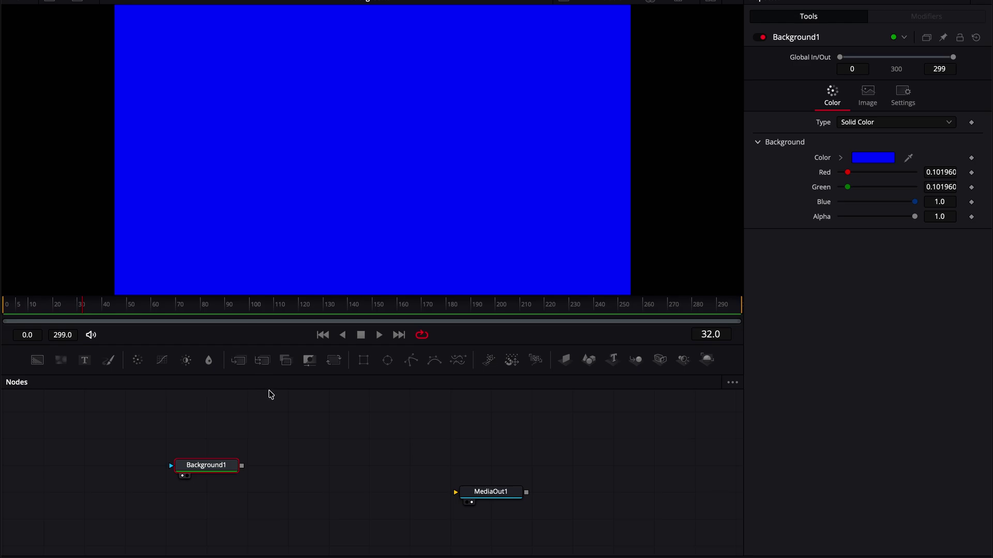
Mask Background1 with a rectangle and set the rectangle's corner radius to 1.0
left_click(364, 360)
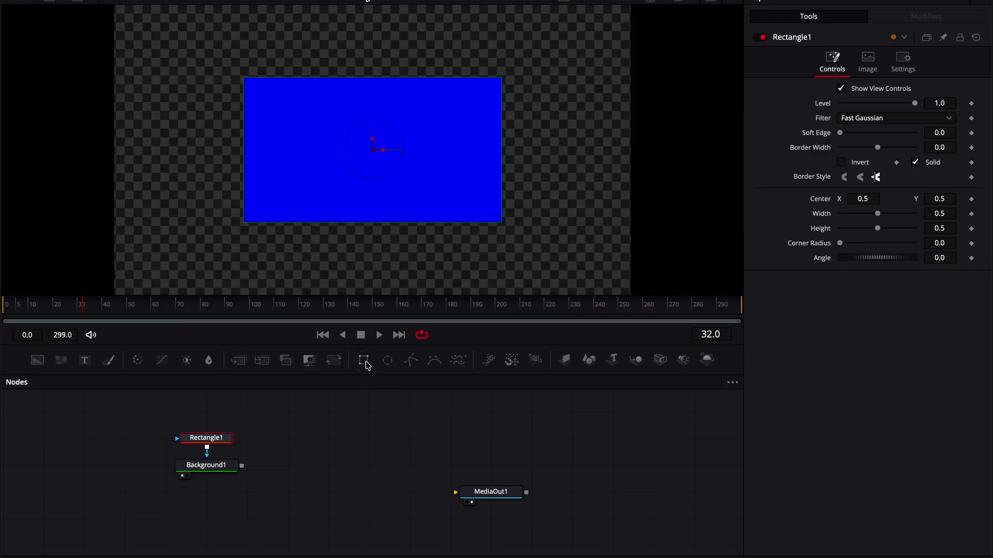
left_click_drag(839, 244, 942, 234)
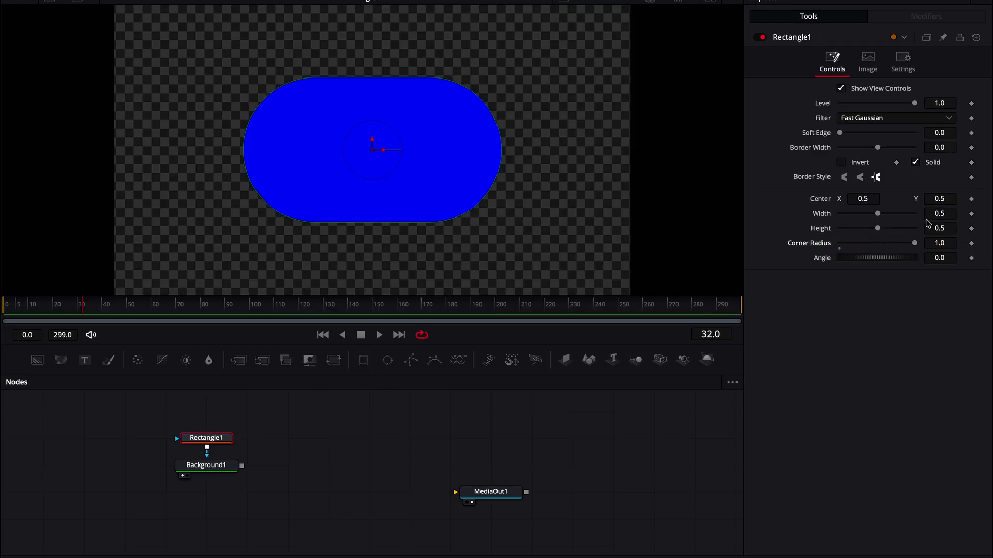
Apply an Anim Curves modifier to the rectangle's width
right_click(822, 218)
mouse_move(856, 267)
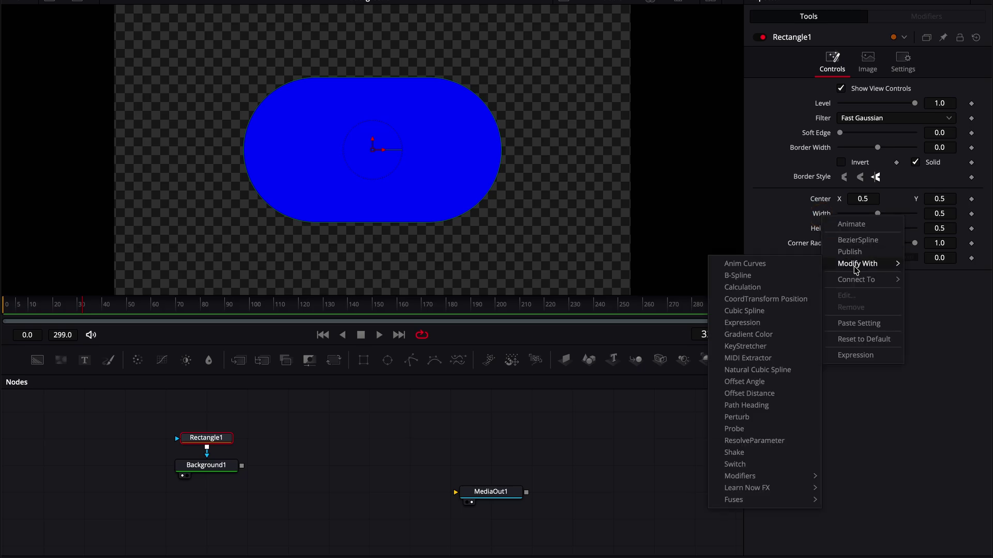
left_click(804, 266)
Configure the width's Anim Curves with Duration source, Easing curve, Elastic out easing and a time scale of 4
left_click(919, 17)
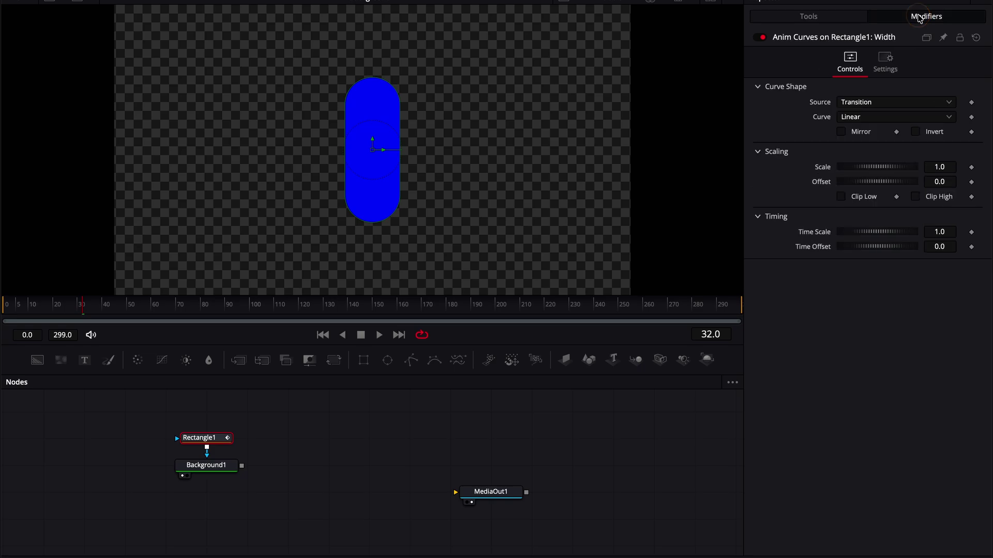
left_click(870, 103)
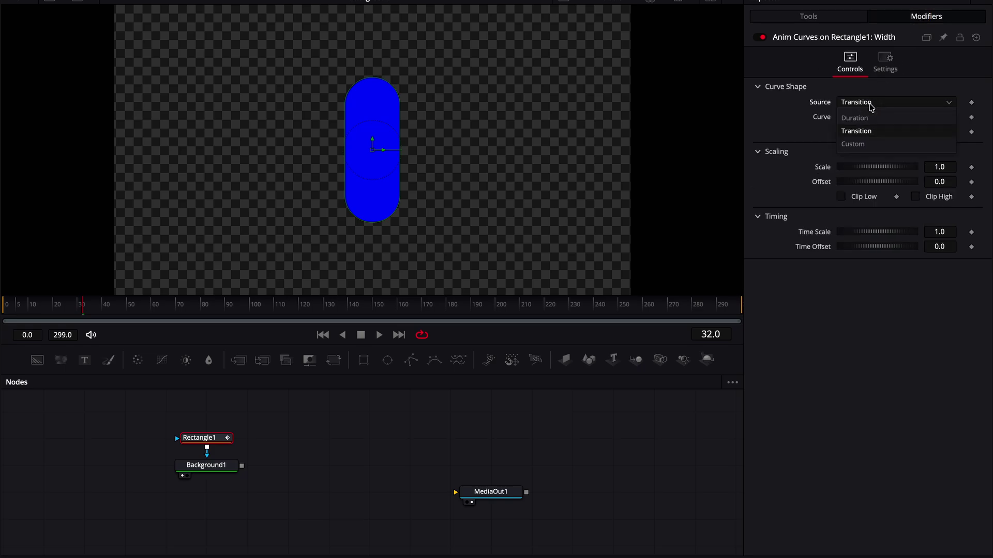
left_click(858, 118)
left_click(859, 118)
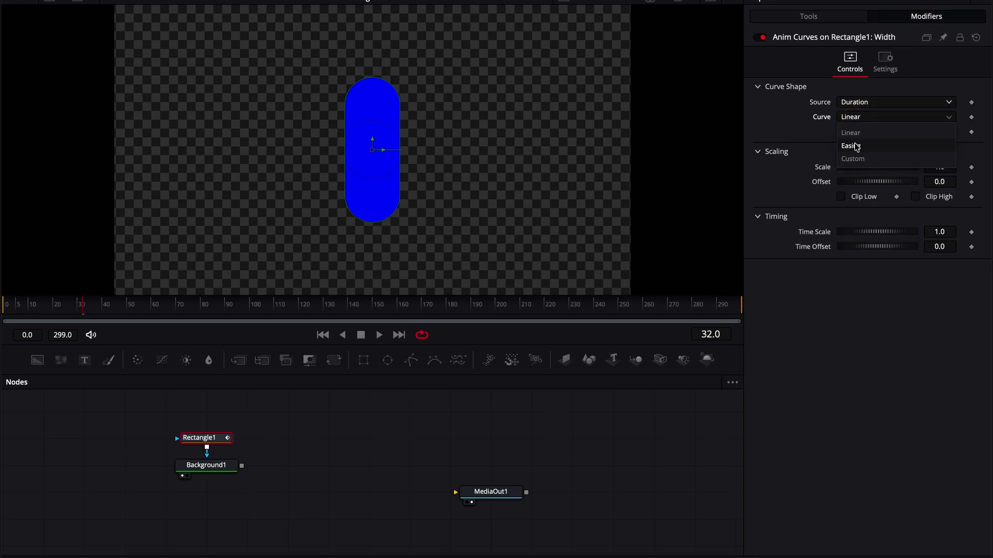
left_click(861, 141)
left_click(928, 133)
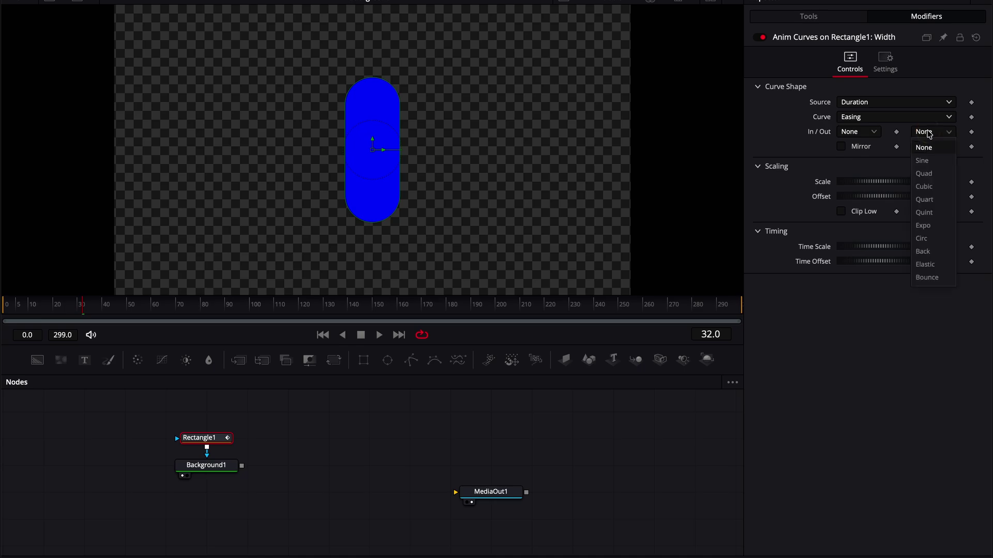
left_click(933, 266)
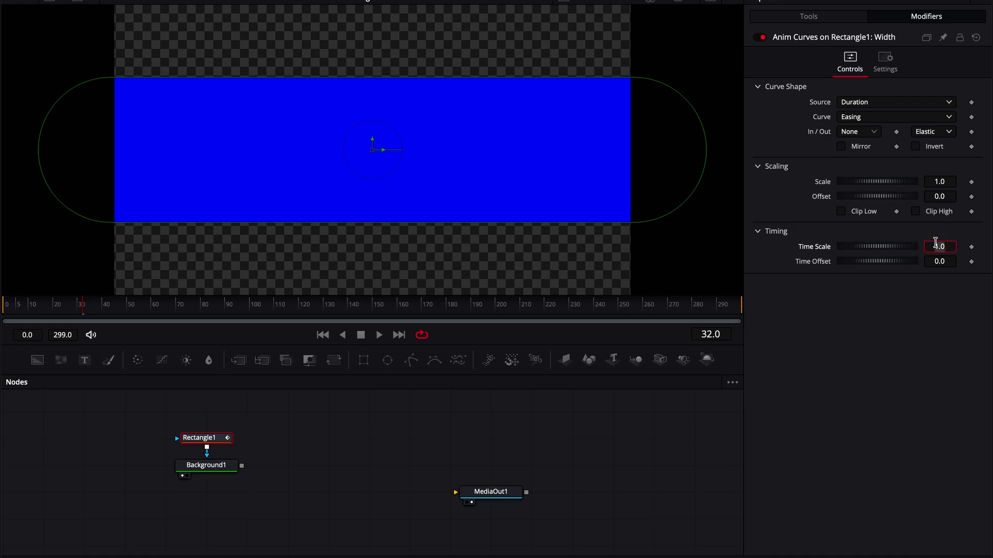
type("4")
key("Tab")
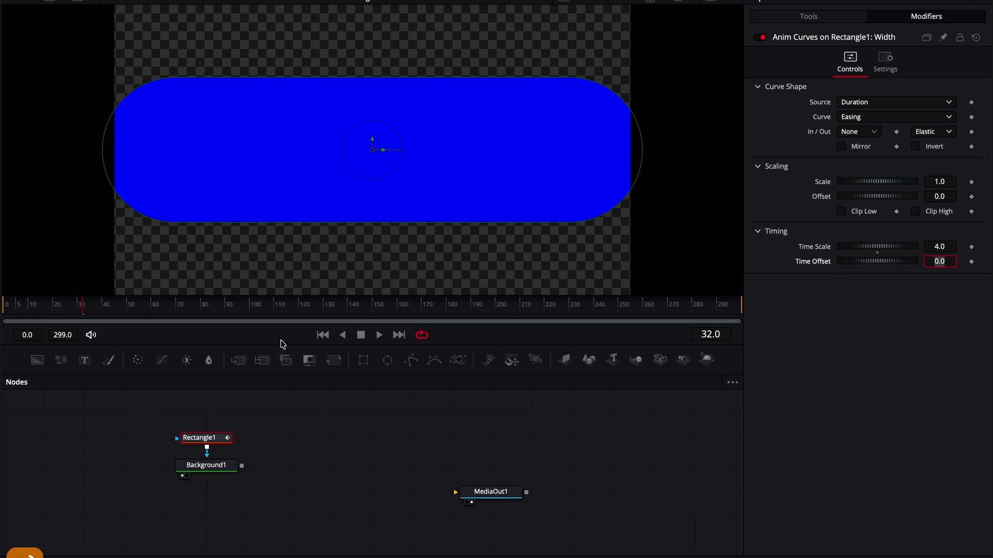
Play the rectangle's width animation from the first frame
left_click(323, 336)
left_click(311, 500)
key("space")
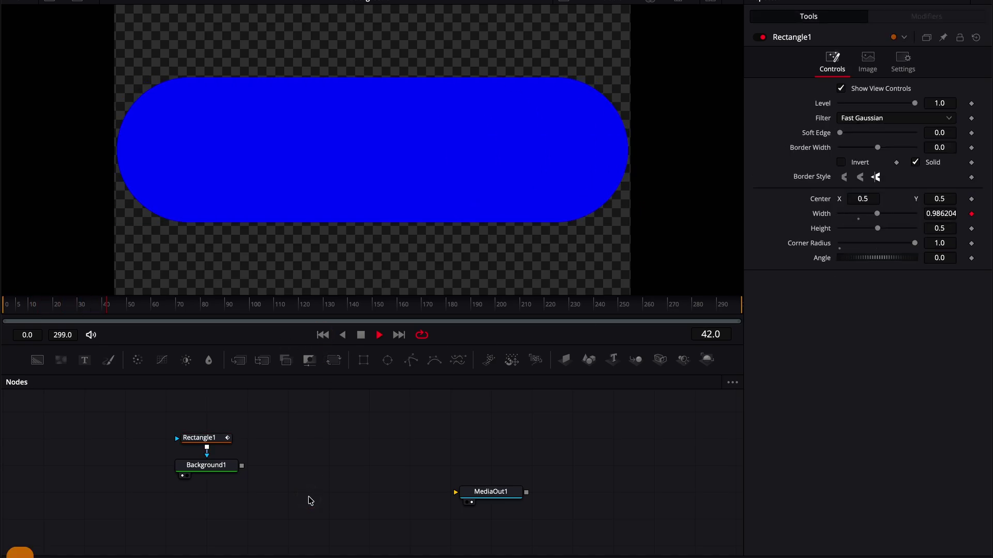
Set the width curve's scale to 0.283 and play the animation from the first frame
left_click(199, 438)
key("space")
left_click(926, 16)
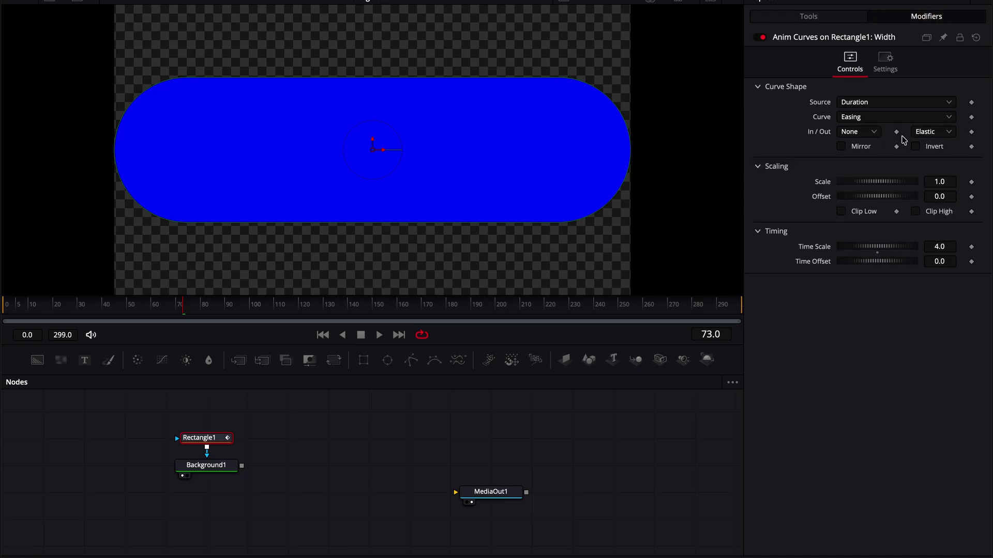
left_click_drag(875, 182, 863, 187)
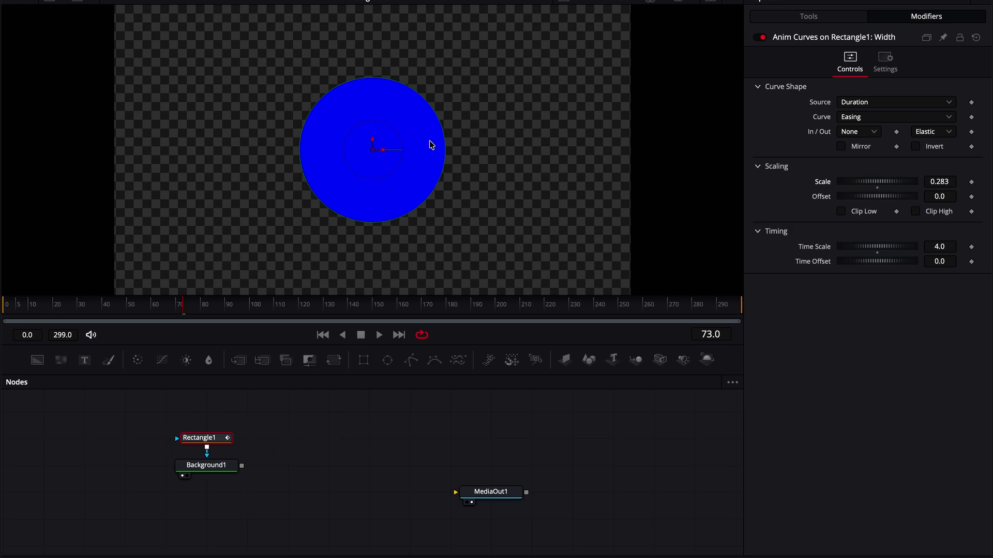
left_click(371, 171)
left_click(323, 334)
left_click(311, 441)
key("space")
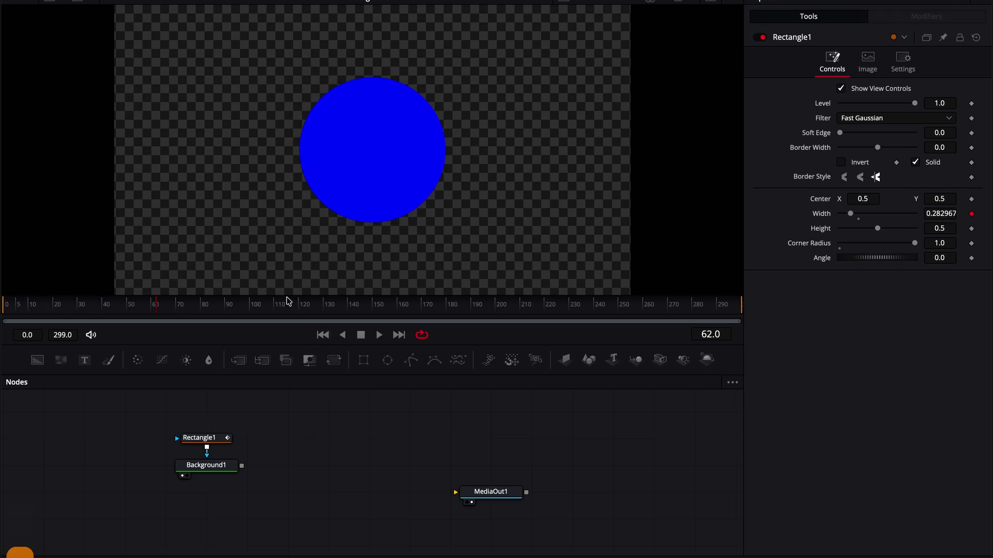
Reduce the scale of the width's Anim Curves modifier on Rectangle1 to 0.116
left_click(220, 438)
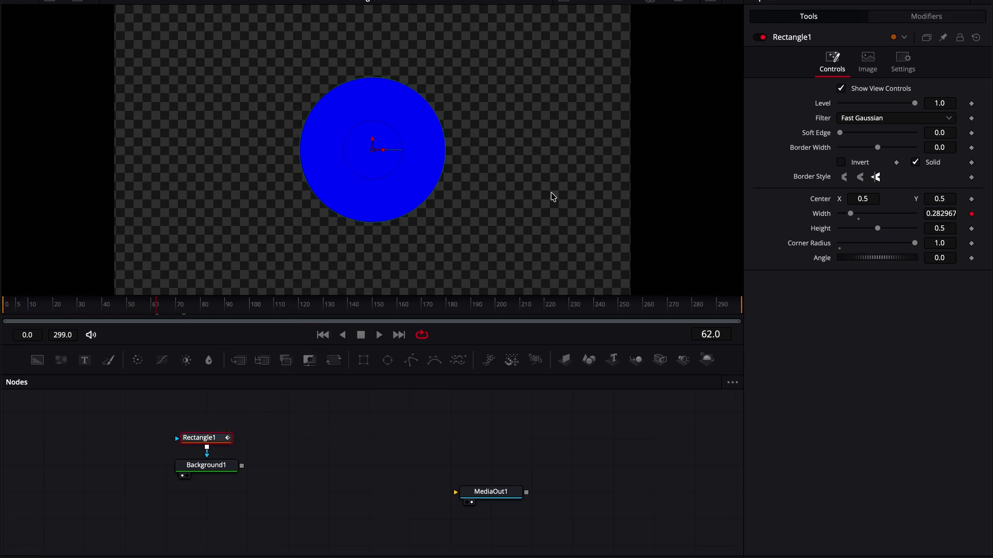
left_click(897, 17)
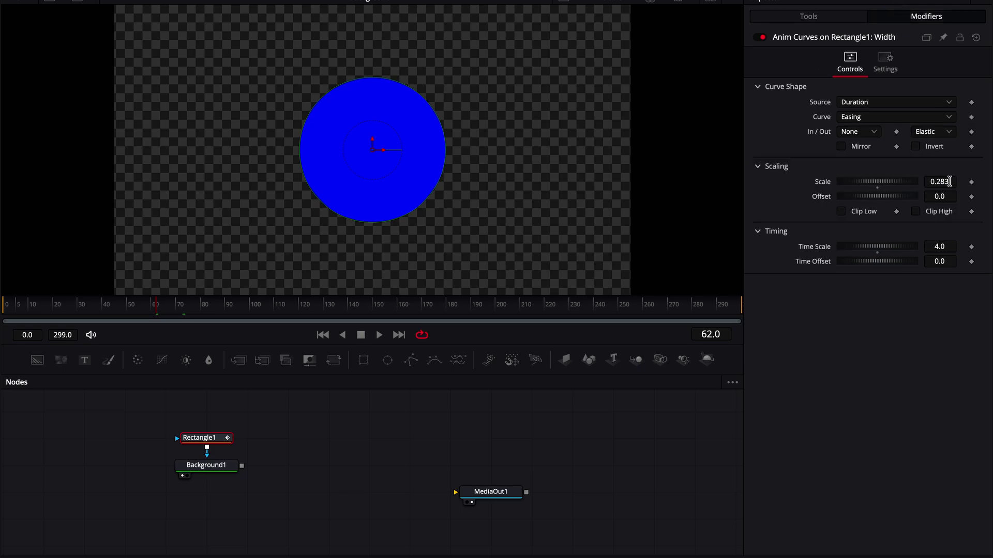
left_click_drag(950, 181, 850, 190)
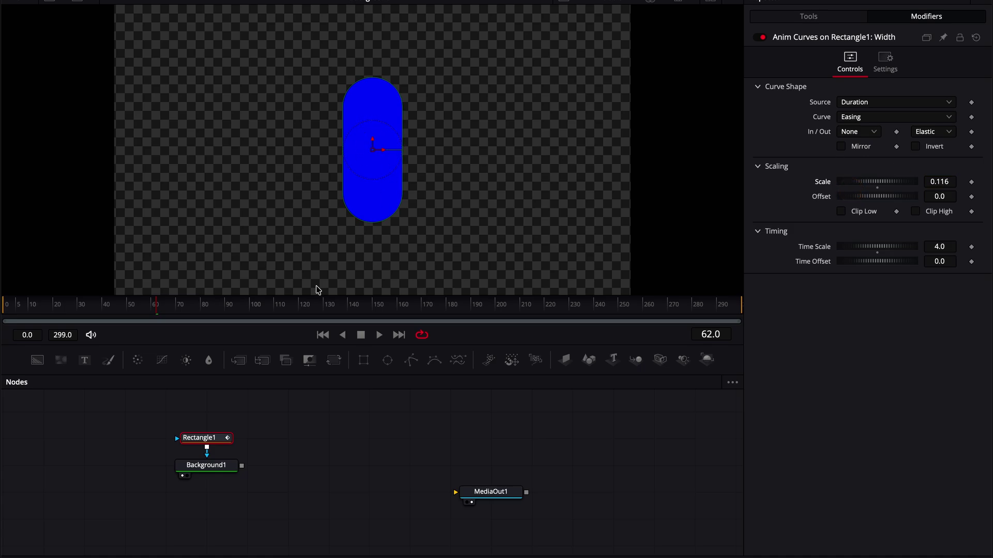
Apply an Anim Curves modifier to the rectangle's height
left_click(840, 14)
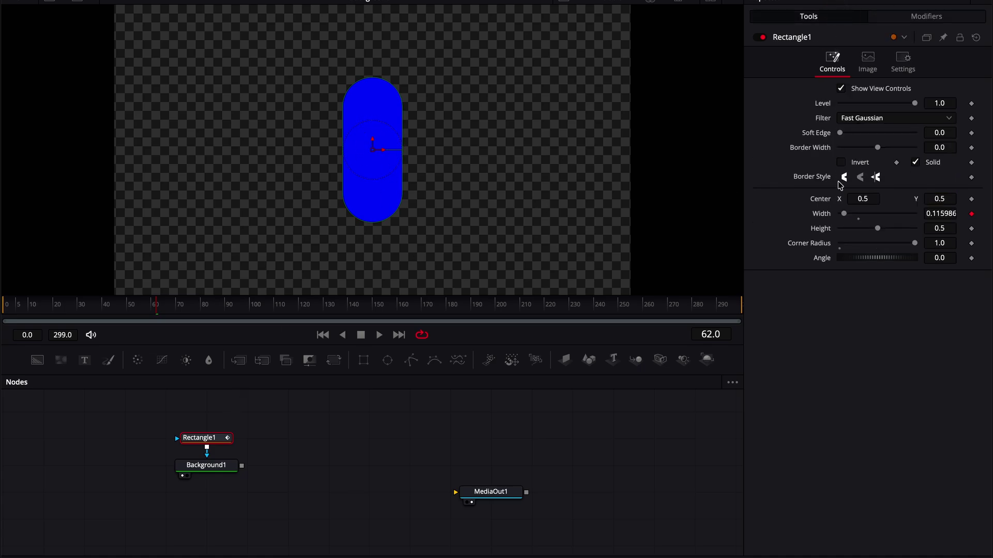
right_click(823, 232)
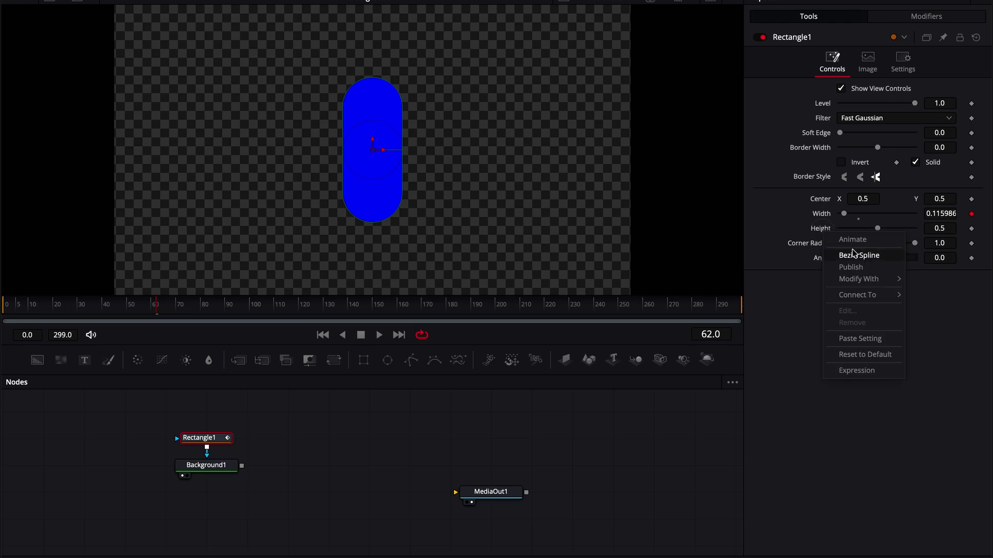
mouse_move(862, 280)
left_click(801, 282)
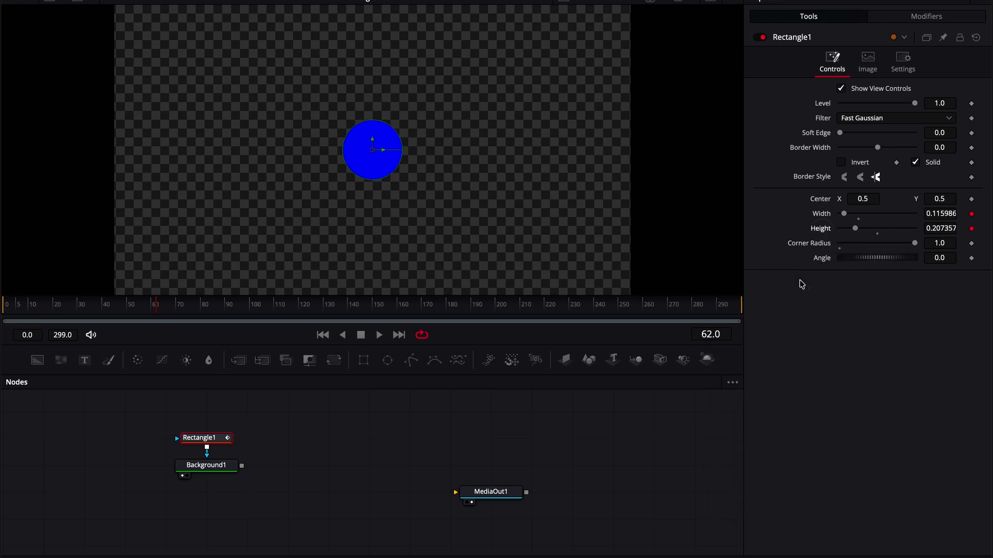
Configure the height's Anim Curves with Duration source, Easing curve, Elastic out easing and a time scale of 4
left_click(902, 18)
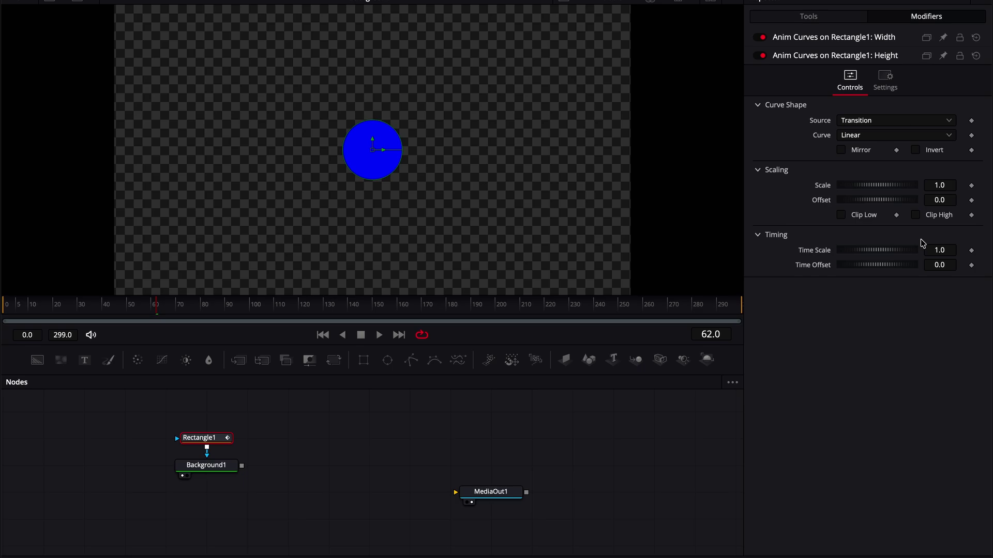
left_click(902, 122)
left_click(871, 147)
left_click(877, 138)
left_click(864, 164)
left_click(933, 150)
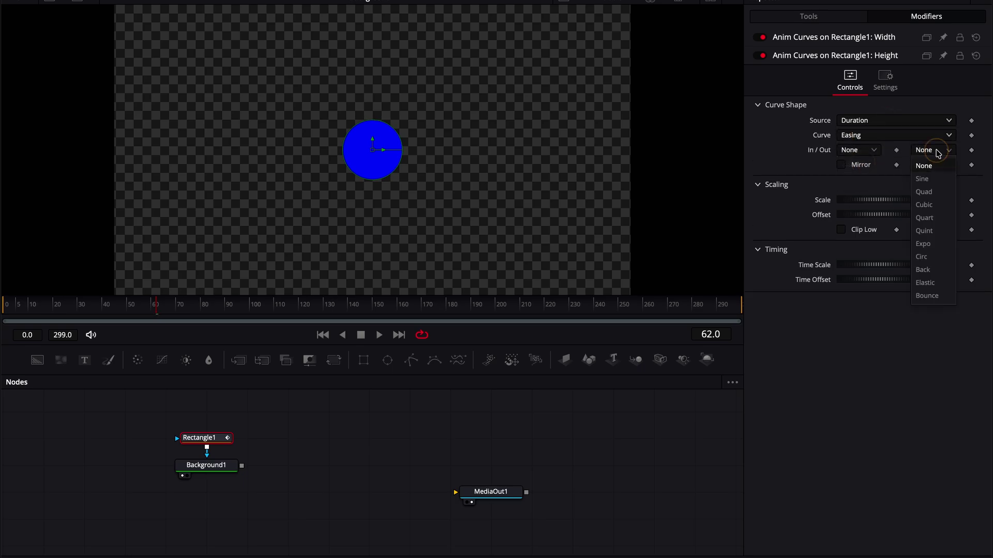
left_click(925, 283)
left_click(944, 264)
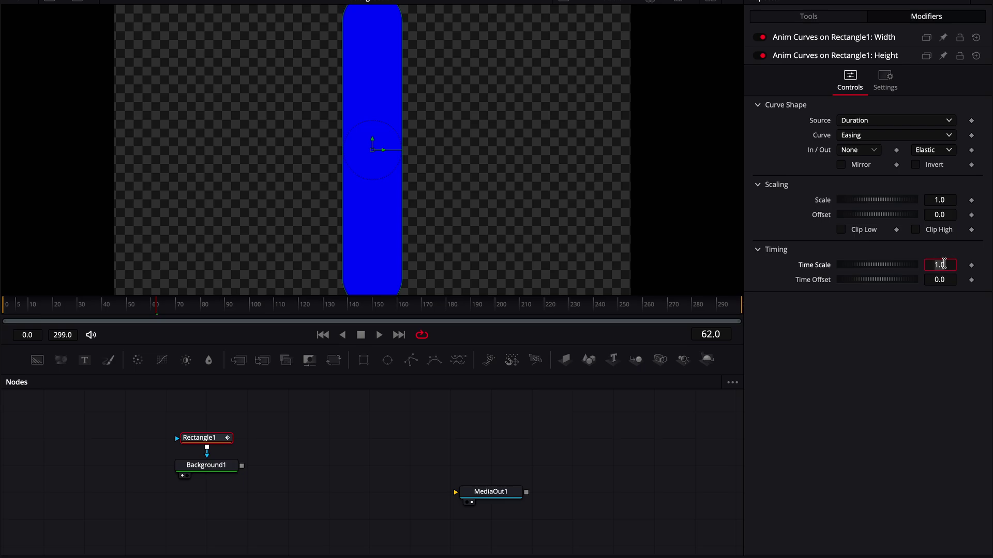
type("4")
key("Tab")
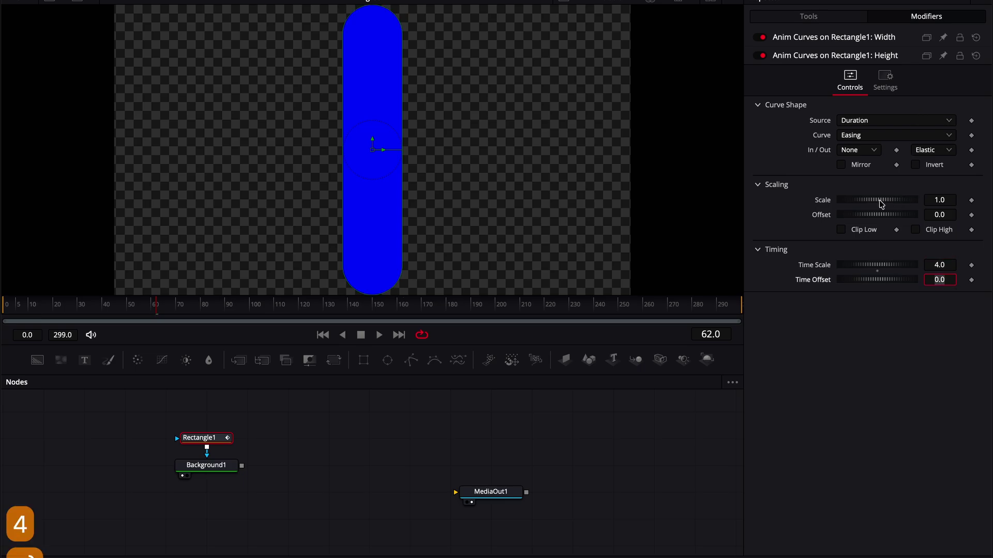
Set the height curve's scale to 0.204 so the shape forms a circle, and play the animation from the first frame
left_click_drag(879, 200, 860, 205)
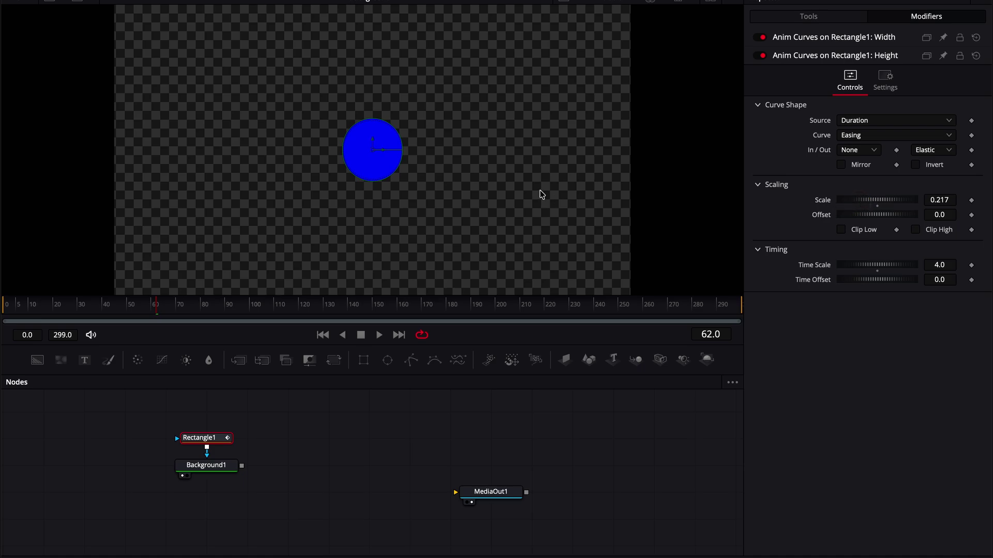
key("ctrl+1")
key("ctrl+f")
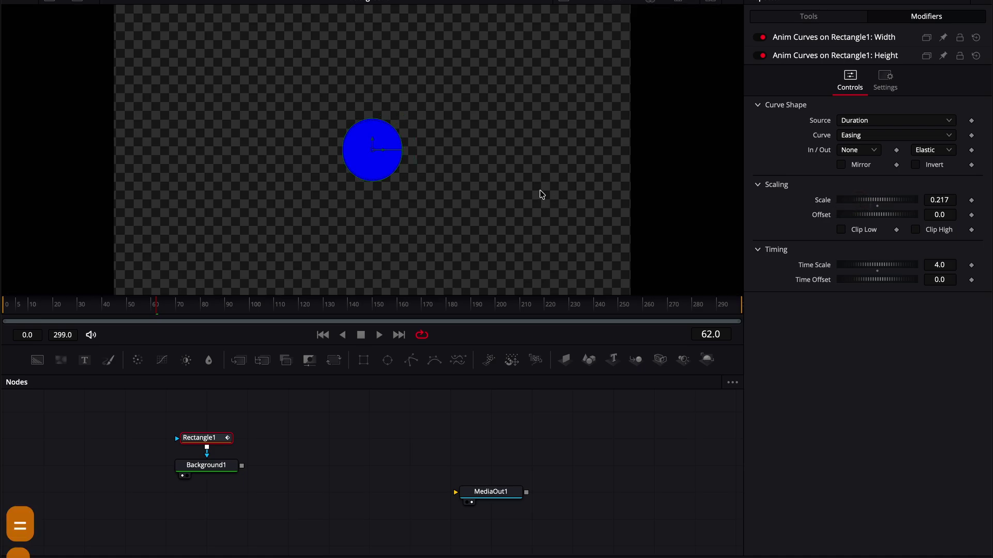
left_click(323, 335)
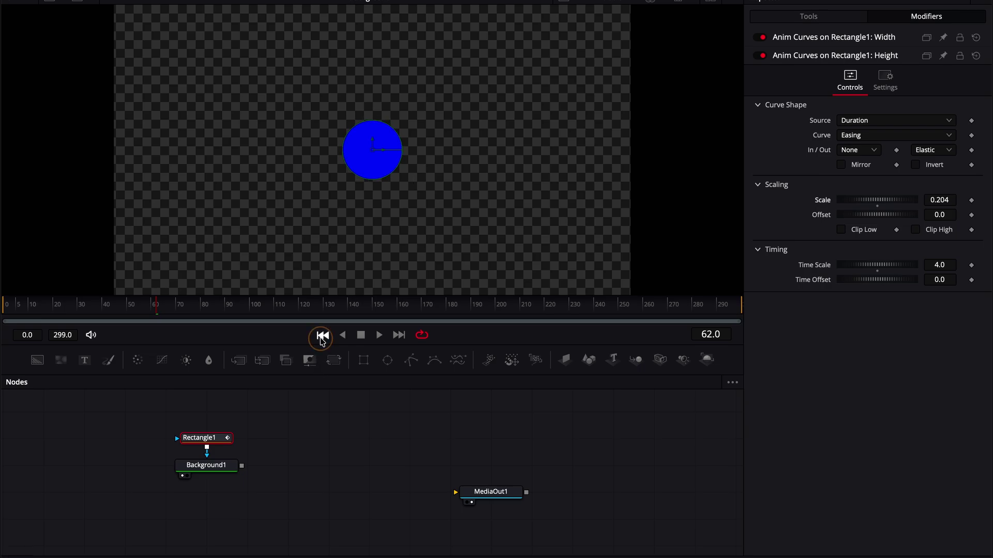
key("space")
Duplicate the Rectangle1 and Background1 nodes together and merge the copied background over the original
left_click(206, 466)
scroll(160, 472, "down", 1)
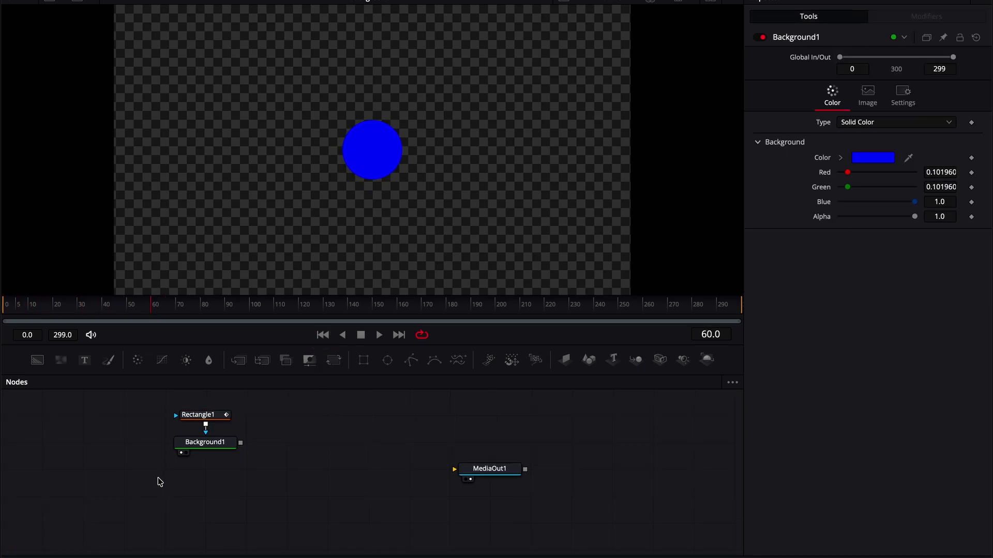
left_click(160, 479)
left_click_drag(161, 479, 239, 392)
scroll(248, 449, "down", 1)
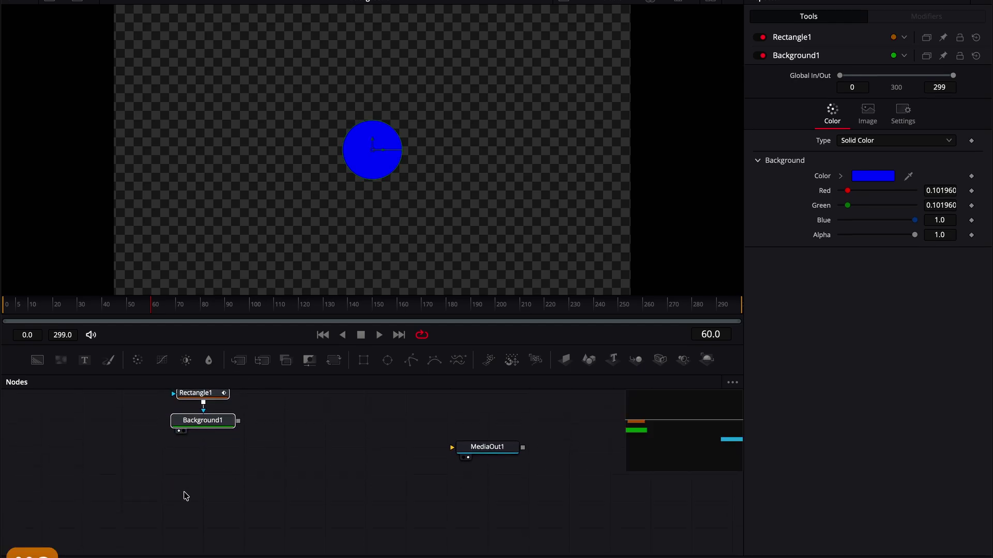
key("super+c")
key("super+v")
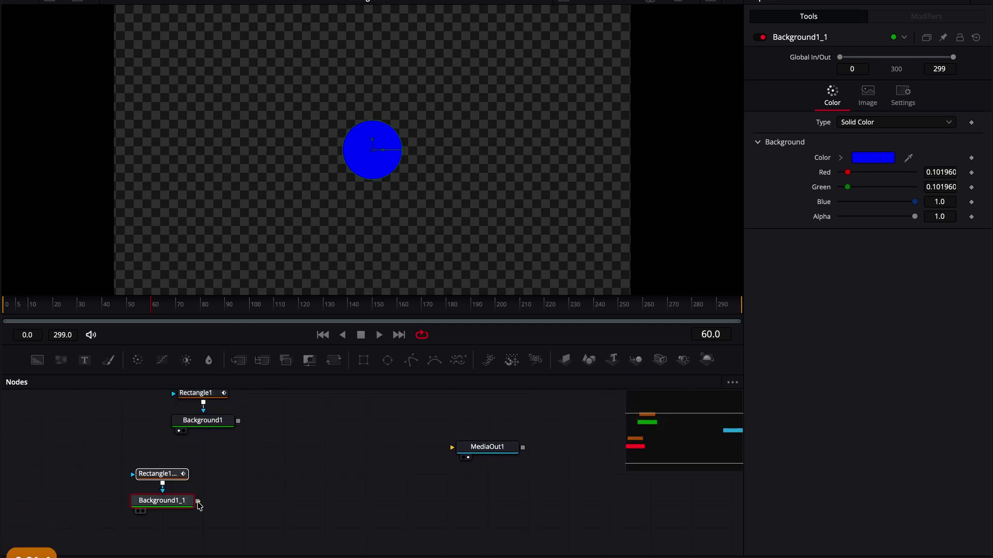
left_click_drag(198, 501, 238, 420)
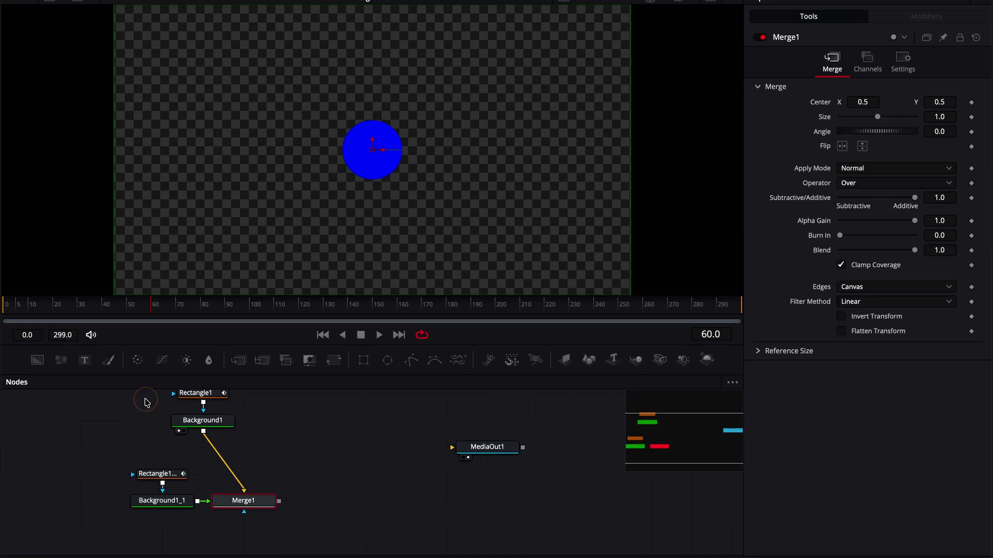
Align the Rectangle1 and Background1 nodes directly above Merge1 and show Merge1 in the viewer
left_click_drag(145, 403, 180, 388)
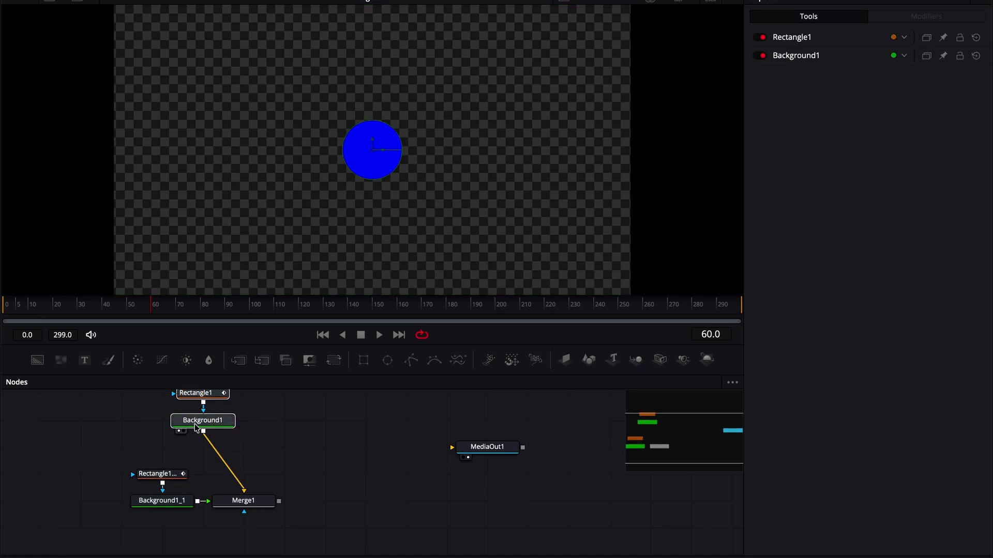
left_click_drag(196, 427, 237, 427)
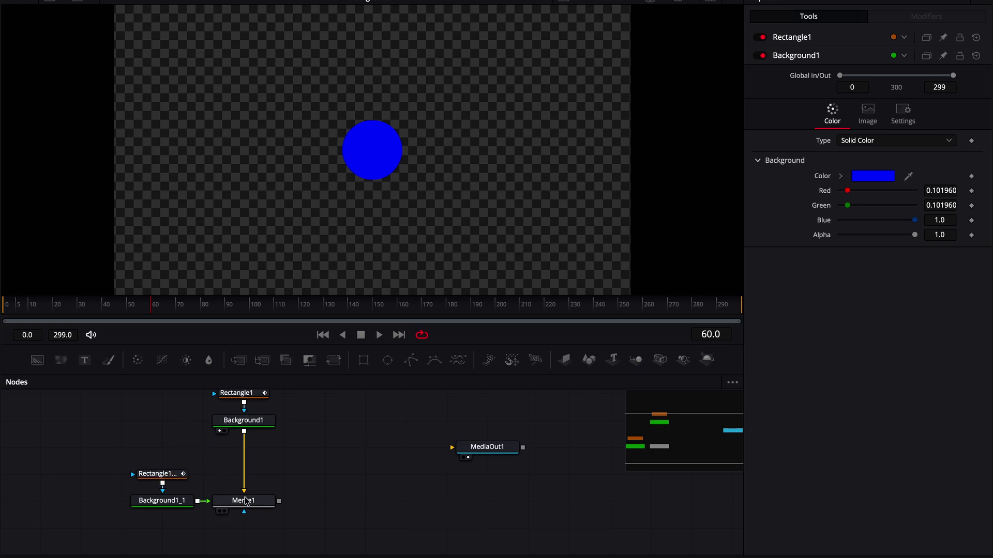
left_click(245, 498)
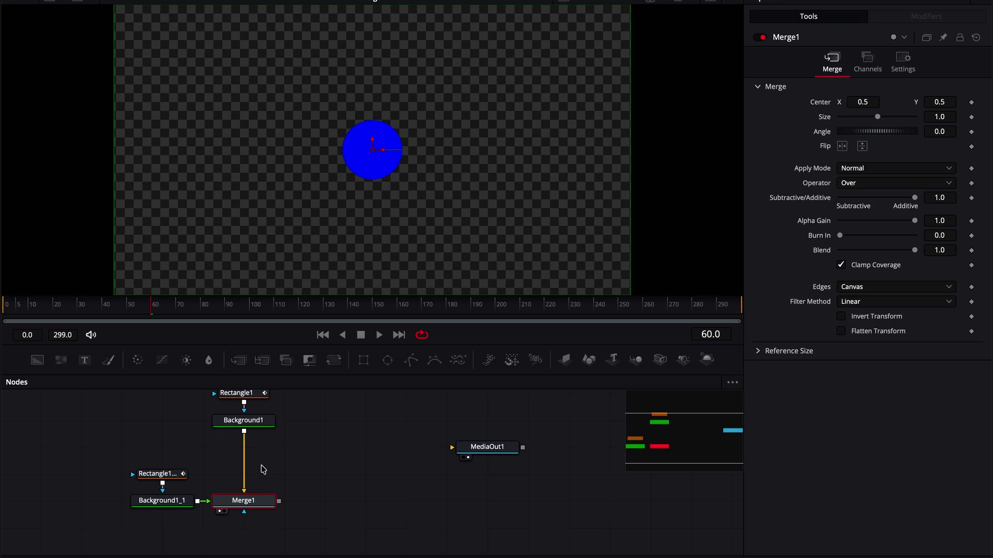
Recolor Background1_1 to cyan by raising its green value to 0.969
left_click(162, 500)
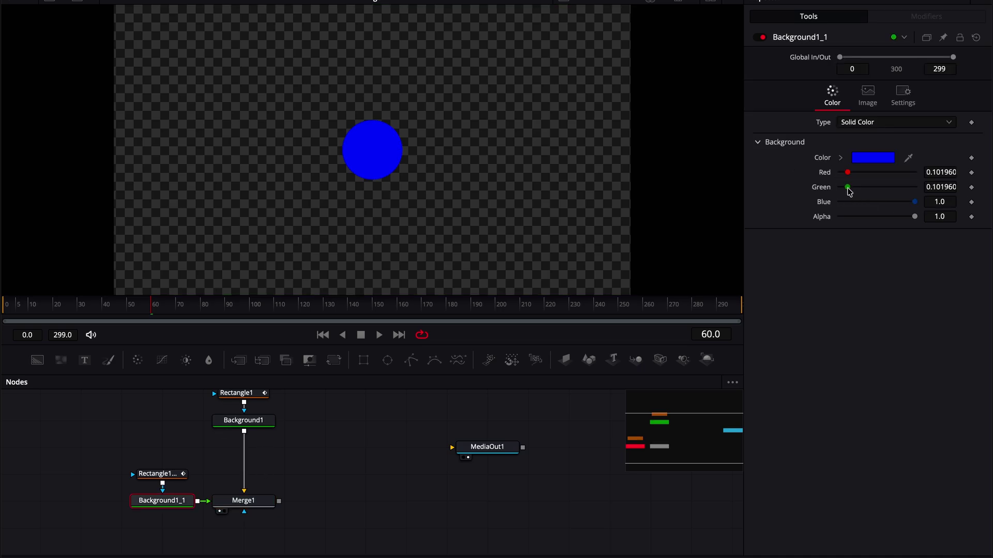
left_click_drag(848, 187, 914, 187)
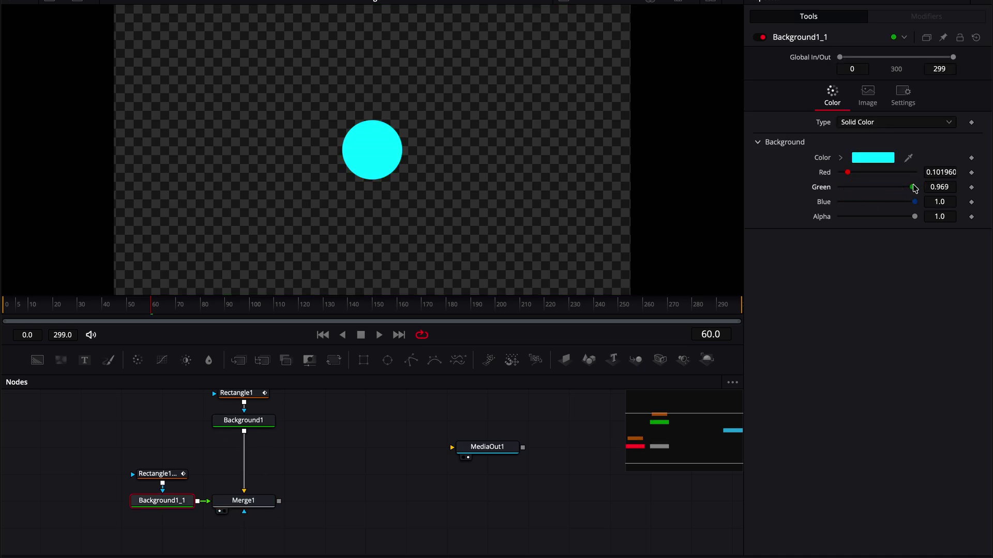
Reset the width and height of Rectangle1_1 to their default of 0.5
left_click(169, 475)
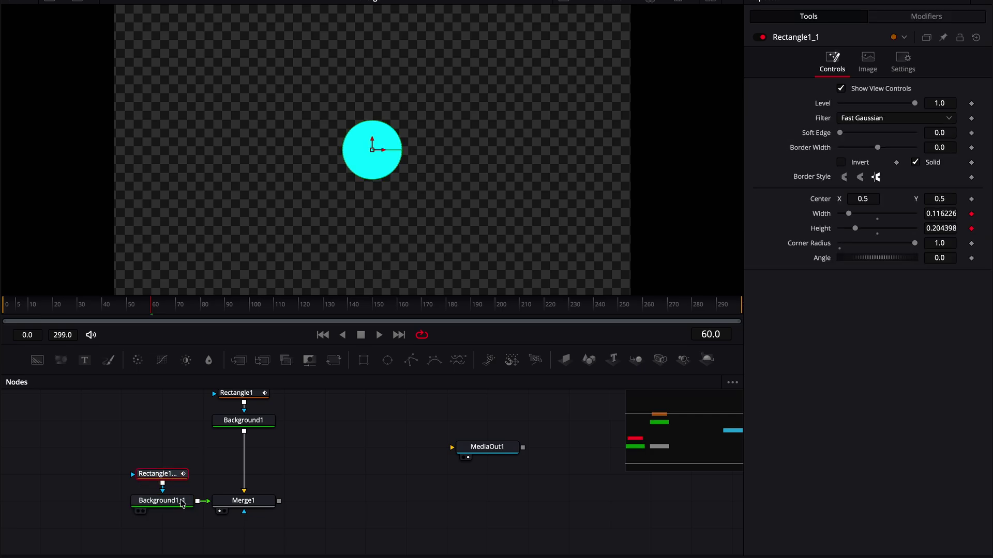
double_click(824, 213)
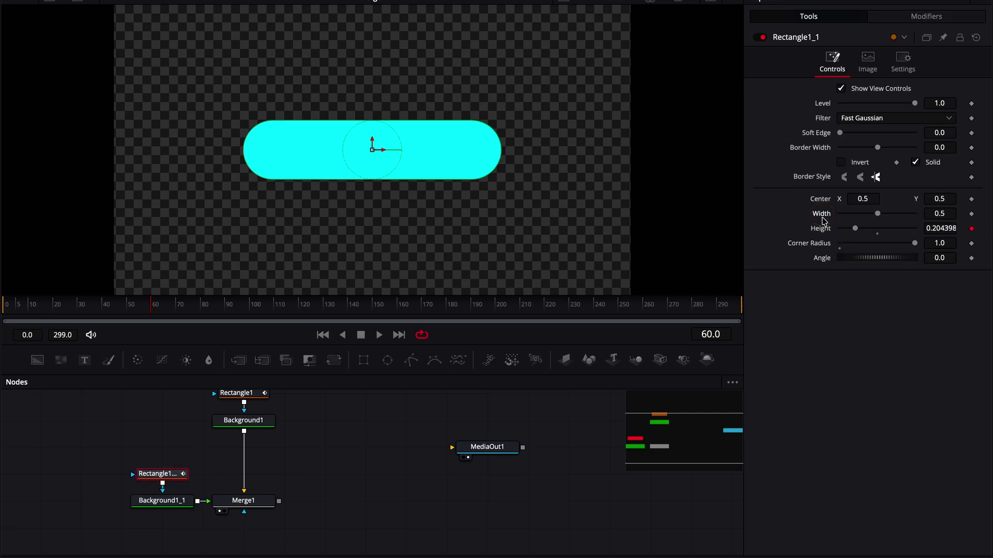
double_click(823, 228)
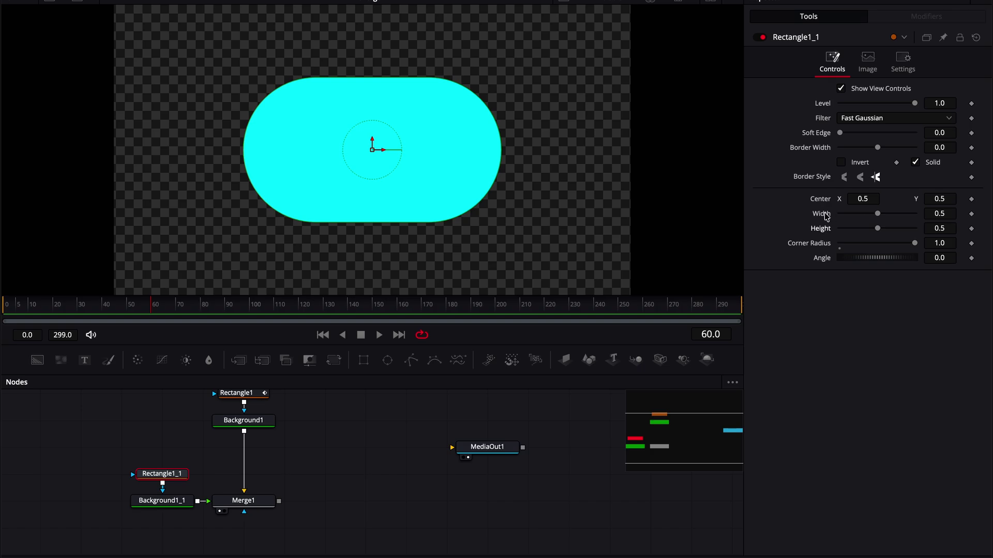
Apply an Anim Curves modifier to the width of Rectangle1_1
right_click(826, 217)
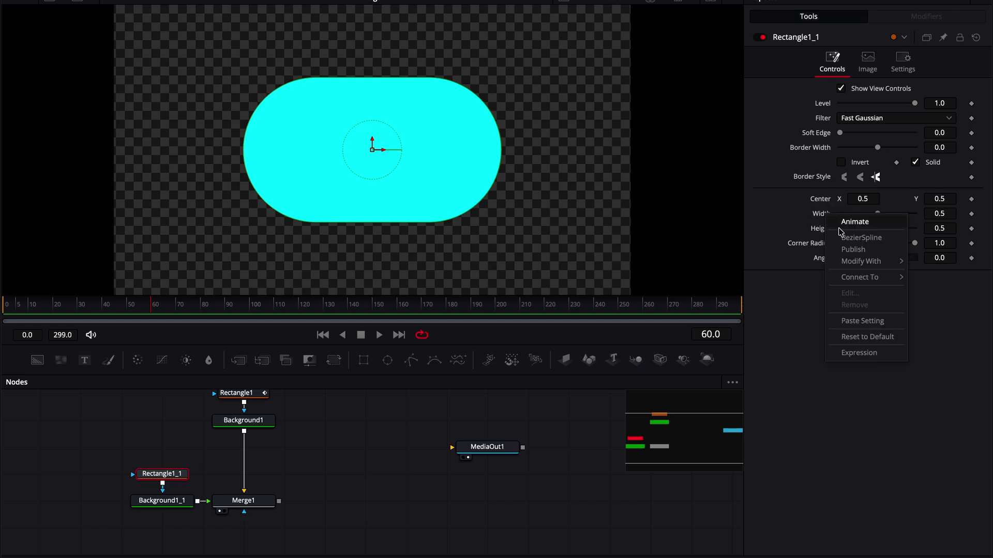
mouse_move(860, 265)
left_click(813, 263)
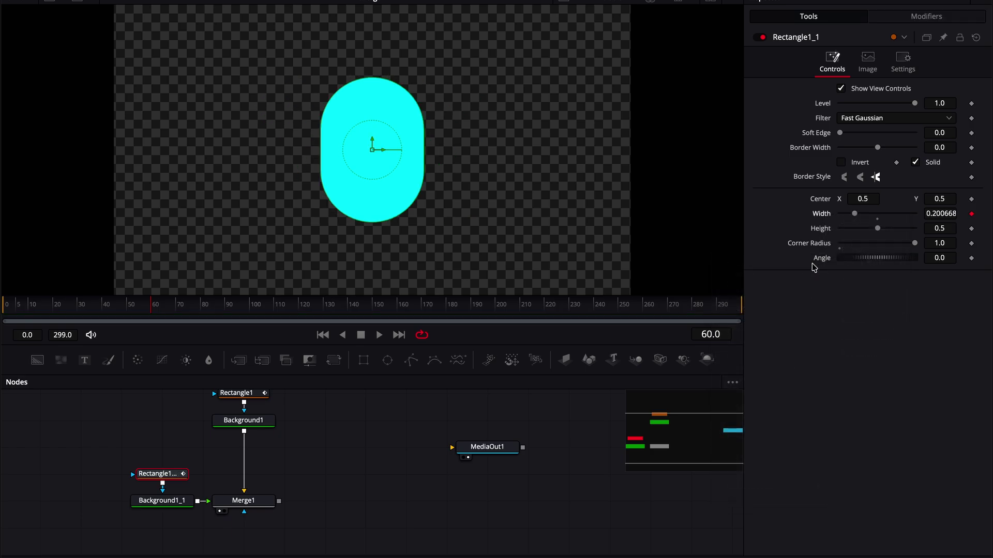
Give the Rectangle1_1 width curve a Duration source and an Easing curve with Elastic out easing
left_click(931, 17)
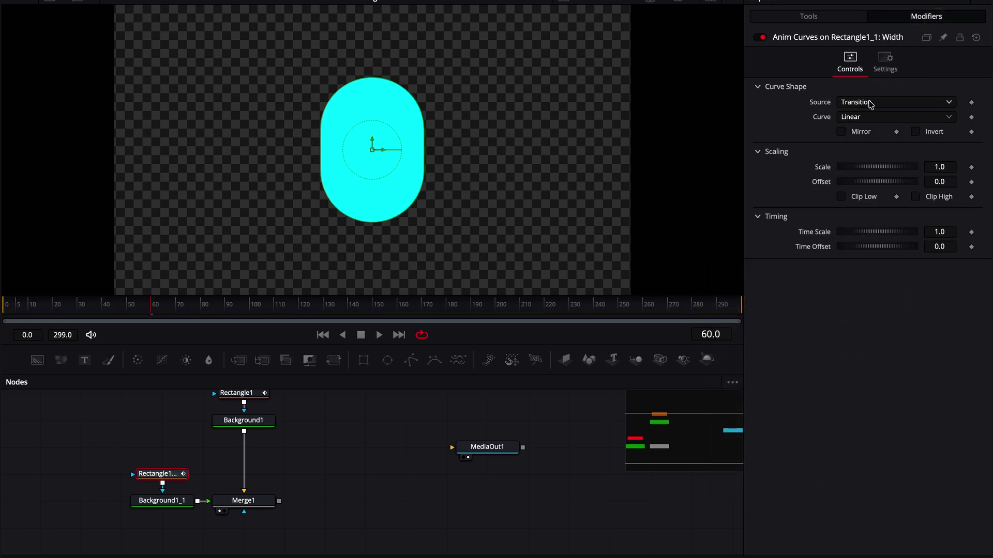
left_click(859, 117)
left_click(859, 118)
left_click(860, 116)
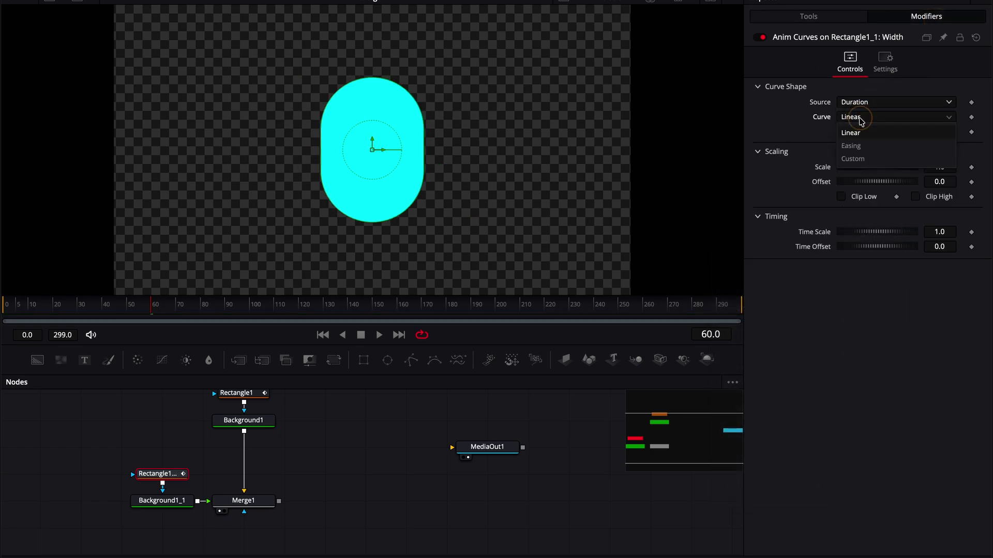
left_click(854, 142)
left_click(925, 133)
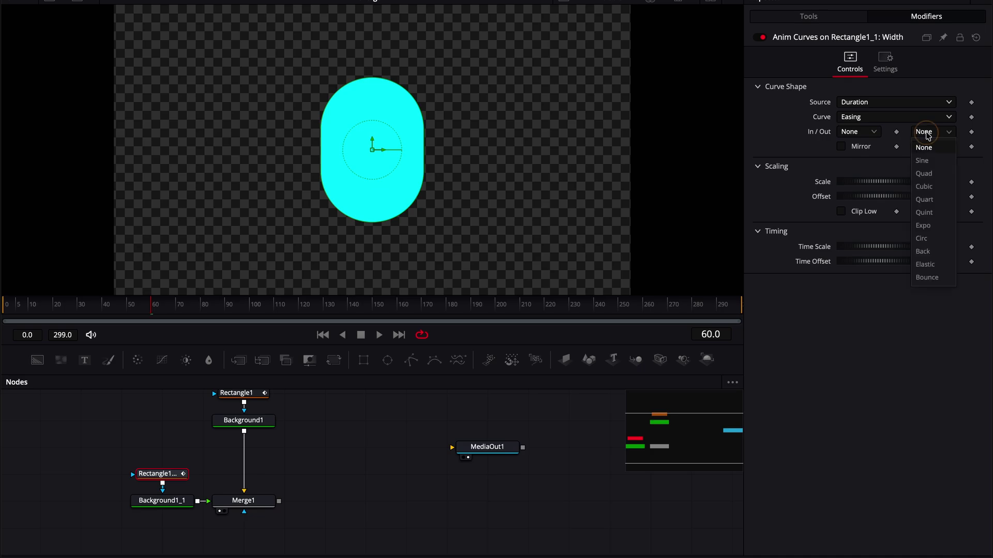
left_click(925, 264)
Set the width curve's time scale to 4 and scrub through the animation to frame 60
left_click(953, 243)
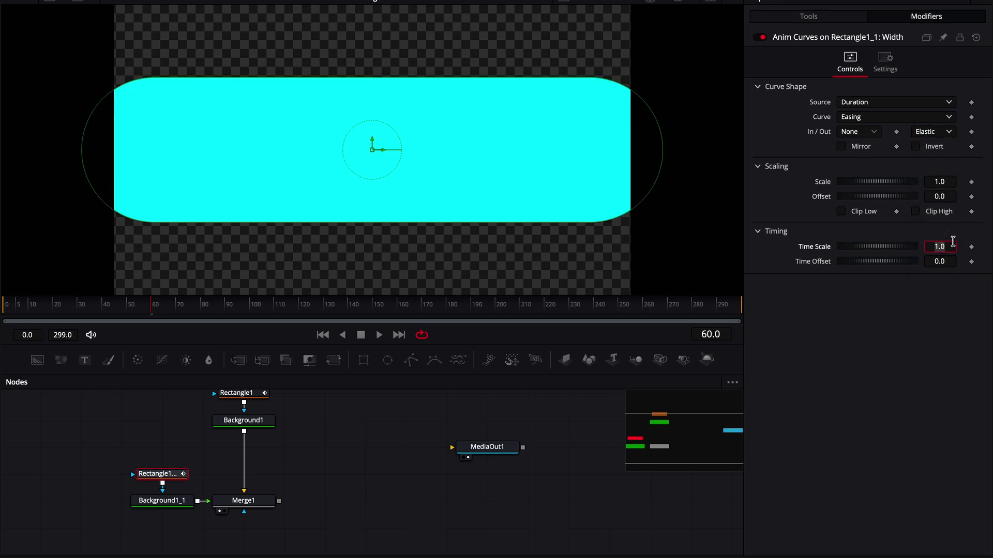
type("4")
key("Tab")
left_click_drag(18, 310, 151, 303)
Set Merge1's blend to 0.449 and preview the overlapping shapes' animation, ending at frame 60
left_click(241, 500)
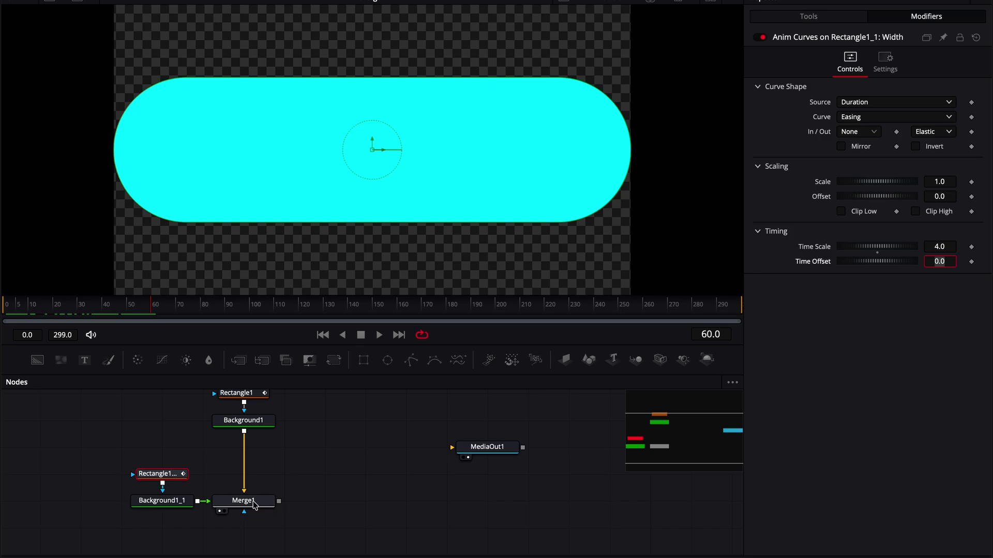
left_click_drag(913, 250, 873, 251)
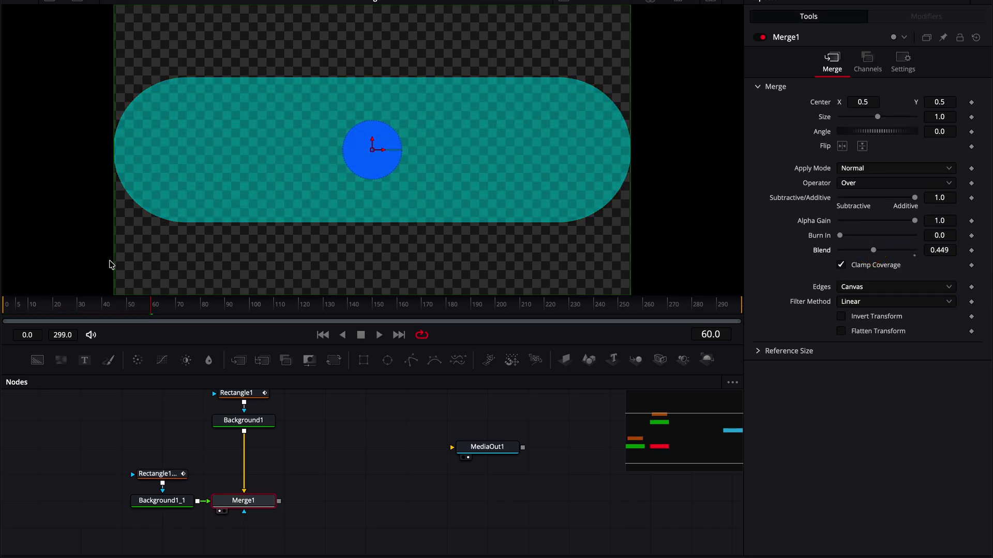
left_click(78, 307)
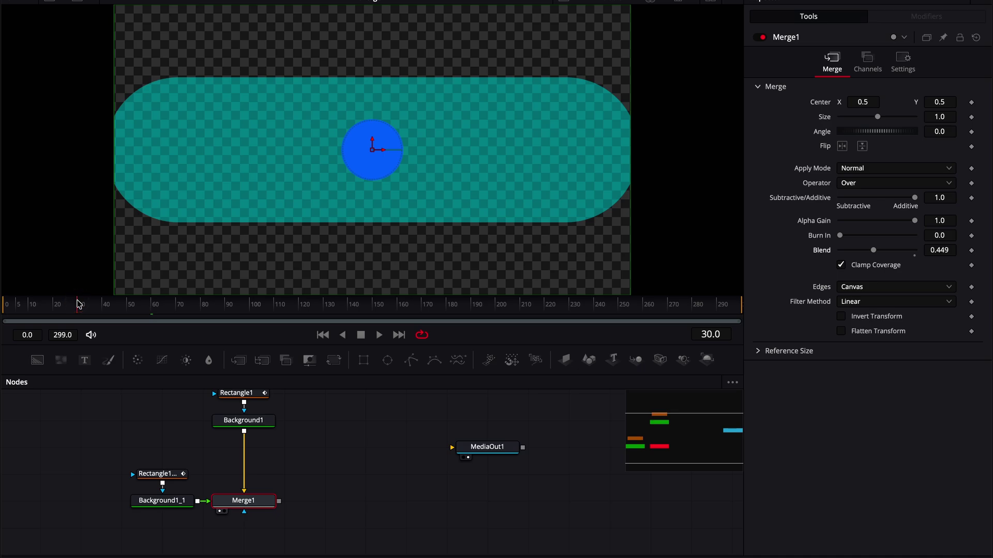
left_click(35, 313)
key("space")
key("space")
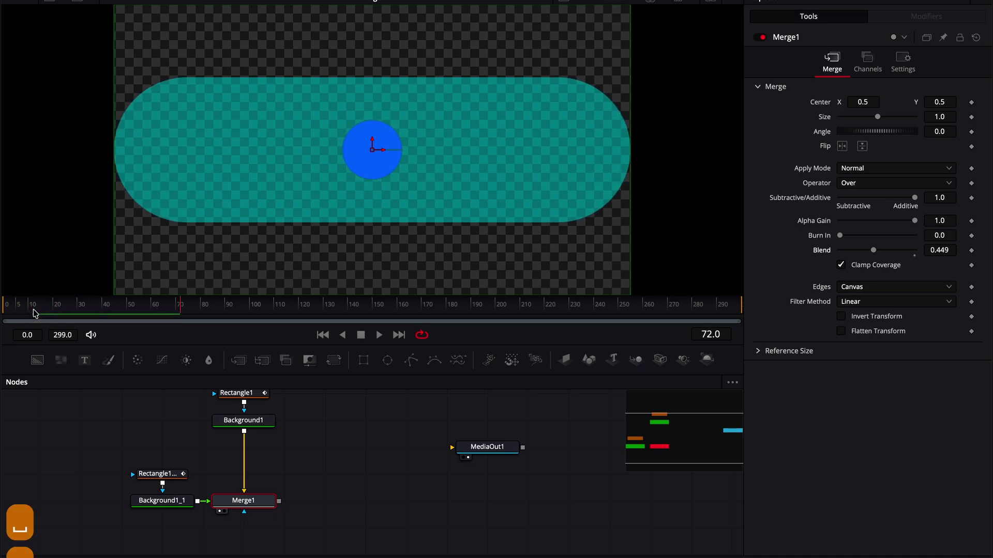
left_click(100, 310)
key("space")
left_click_drag(145, 305, 153, 306)
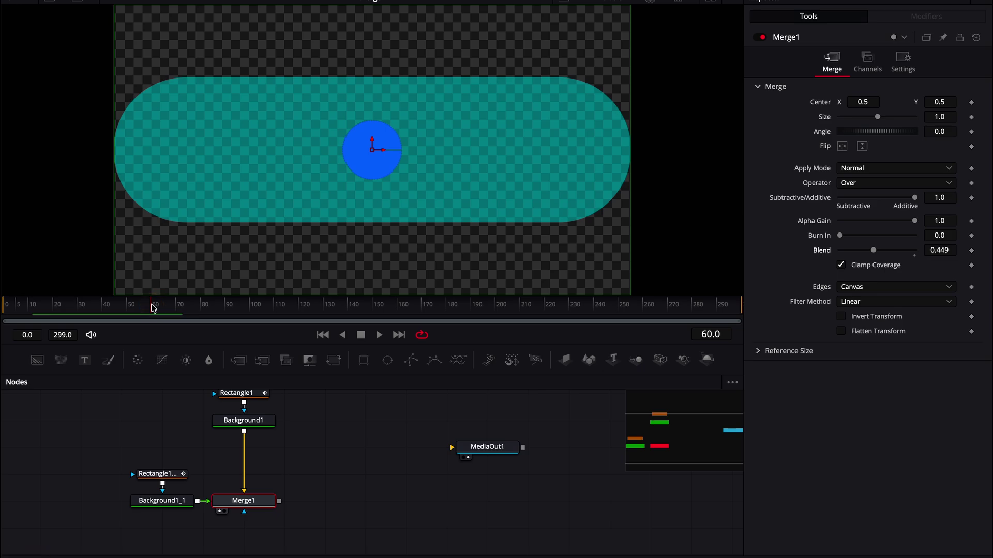
Set the time offset of the Rectangle1_1 width curve to 0.2
left_click(182, 475)
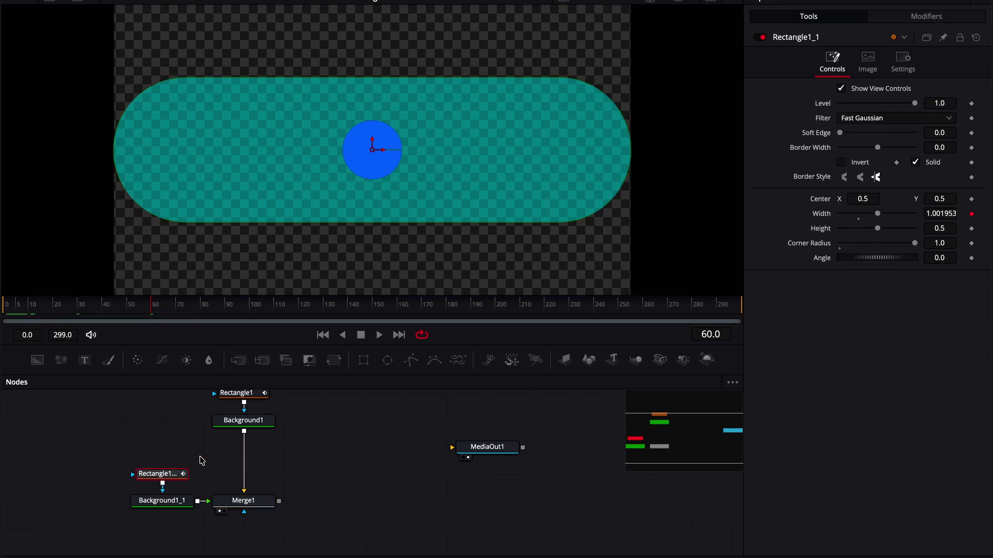
left_click(919, 16)
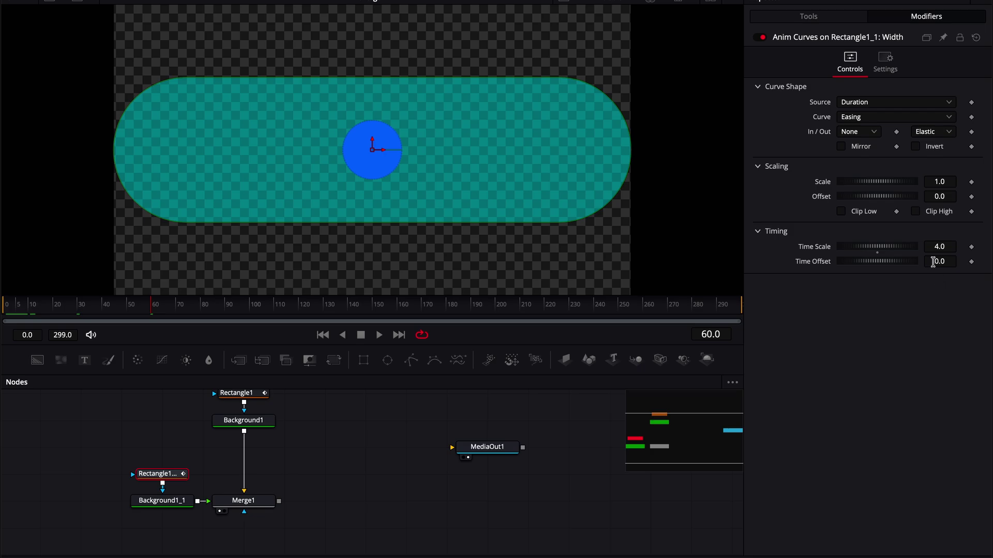
left_click_drag(933, 263, 564, 252)
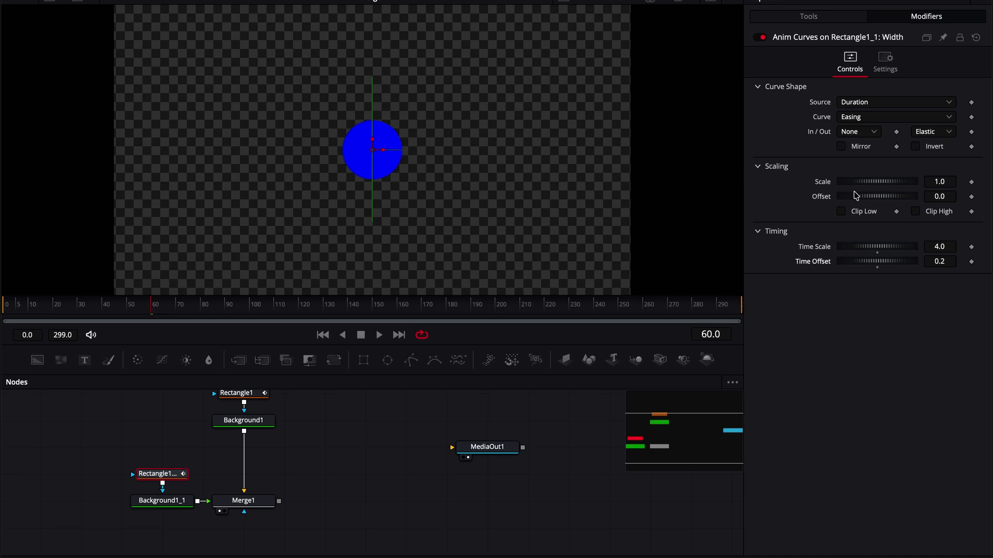
Set the width curve's scaling offset to 0.117 so the cyan shape matches the blue circle's width
left_click_drag(861, 202, 865, 201)
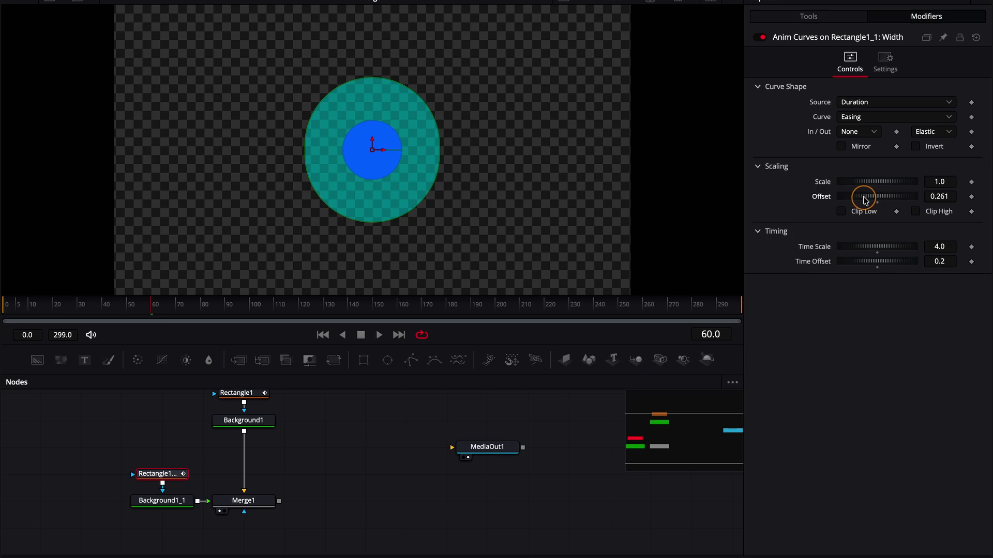
left_click_drag(865, 201, 843, 198)
left_click(938, 196)
type("0.275")
key("Return")
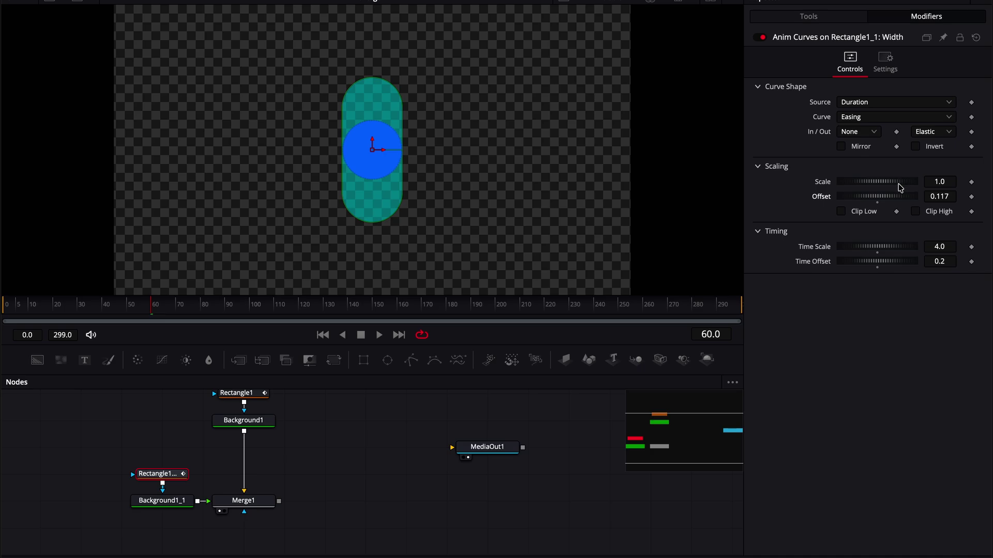
Apply an Anim Curves modifier to the height of Rectangle1_1
left_click(833, 18)
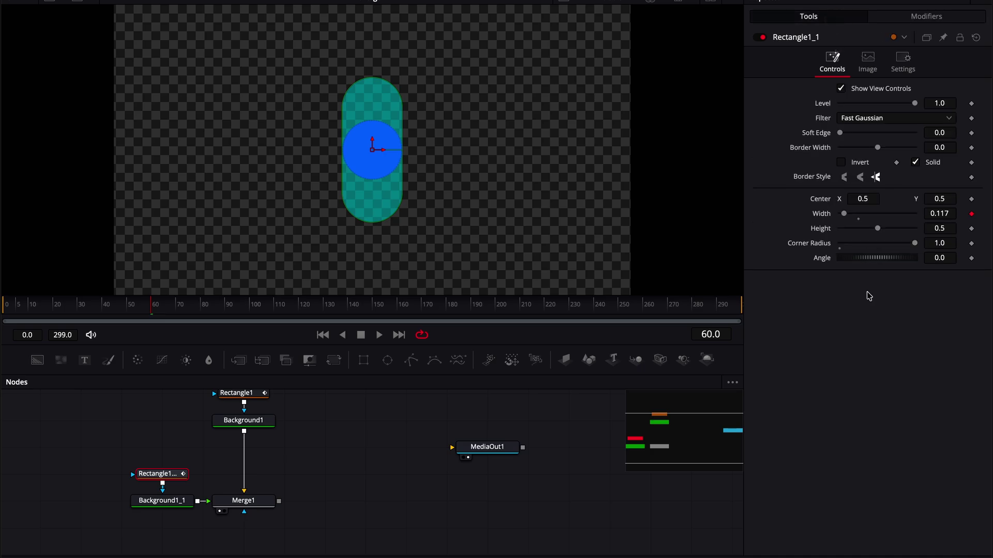
right_click(821, 231)
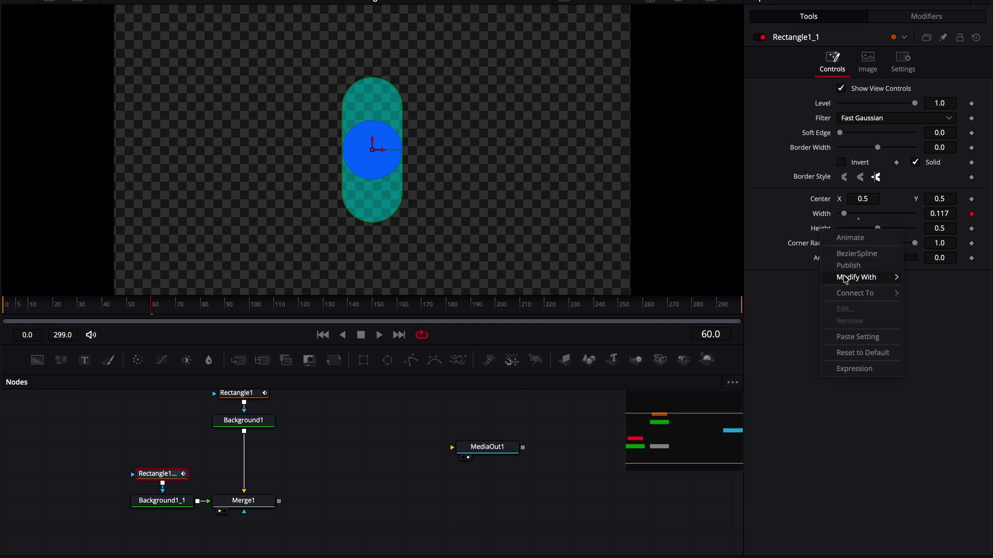
left_click(807, 280)
Give the Rectangle1_1 height curve a Duration source and an Easing curve with Elastic out easing
left_click(926, 17)
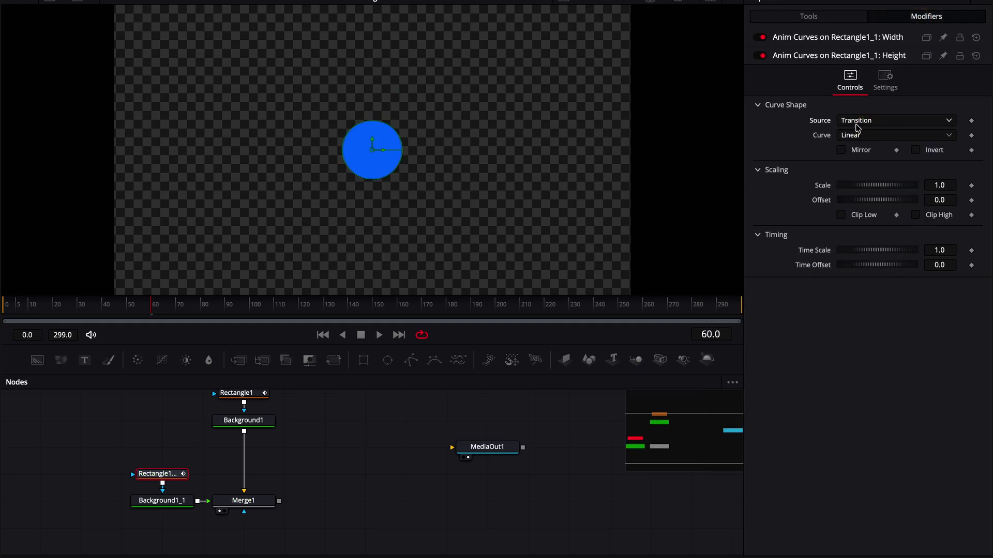
left_click(867, 122)
left_click(854, 137)
left_click(865, 137)
left_click(852, 164)
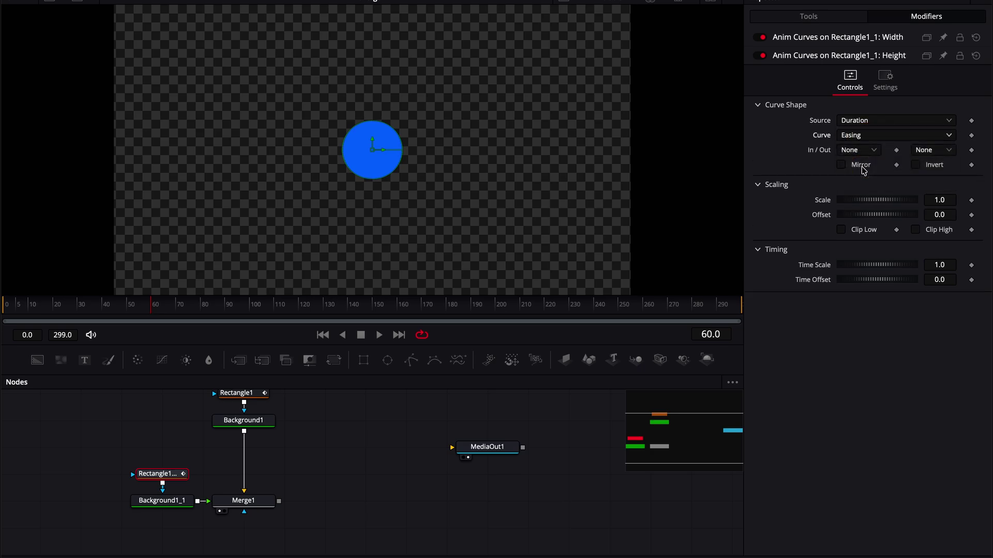
left_click(940, 154)
left_click(934, 286)
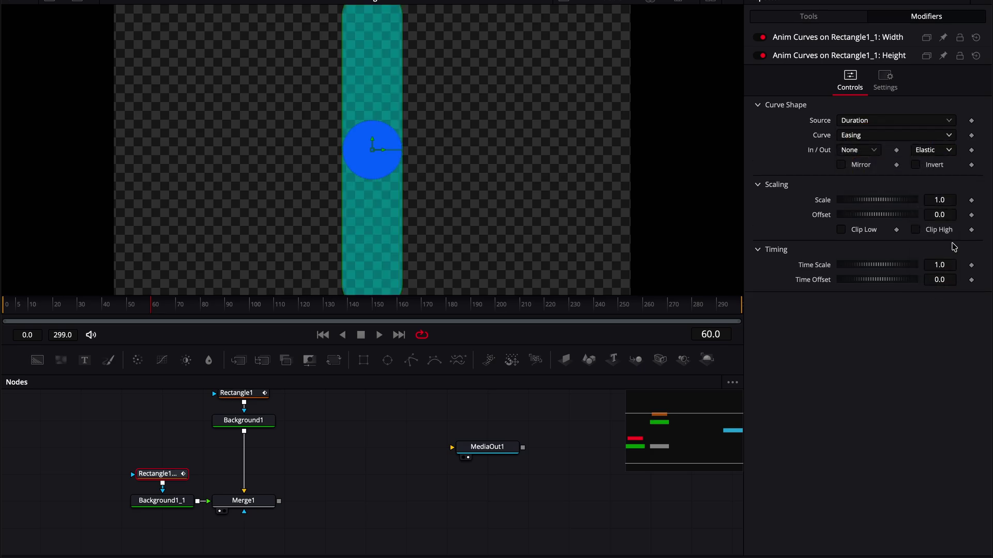
Set the height curve's time scale to 4 and its time offset to 0.2
left_click(950, 265)
type("4")
key("Tab")
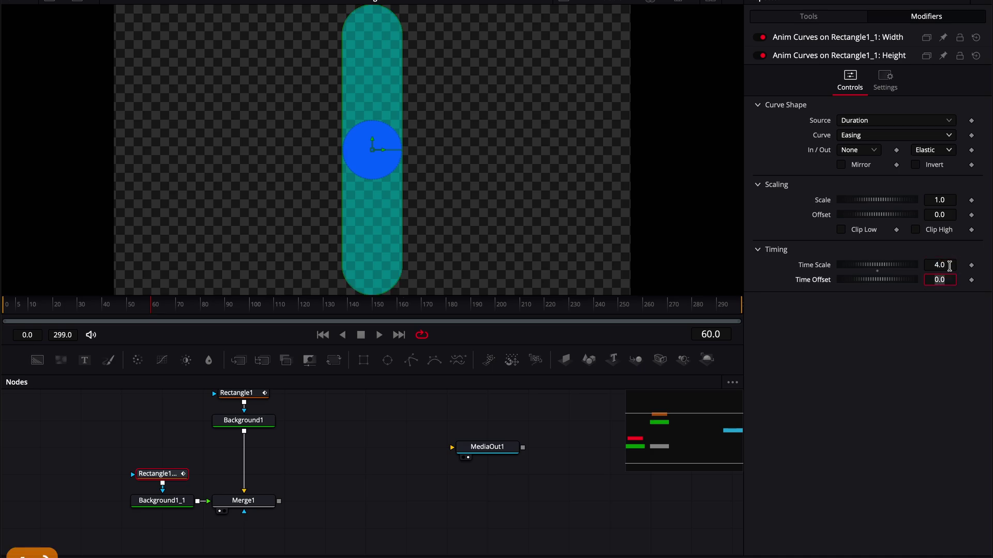
type("0.2")
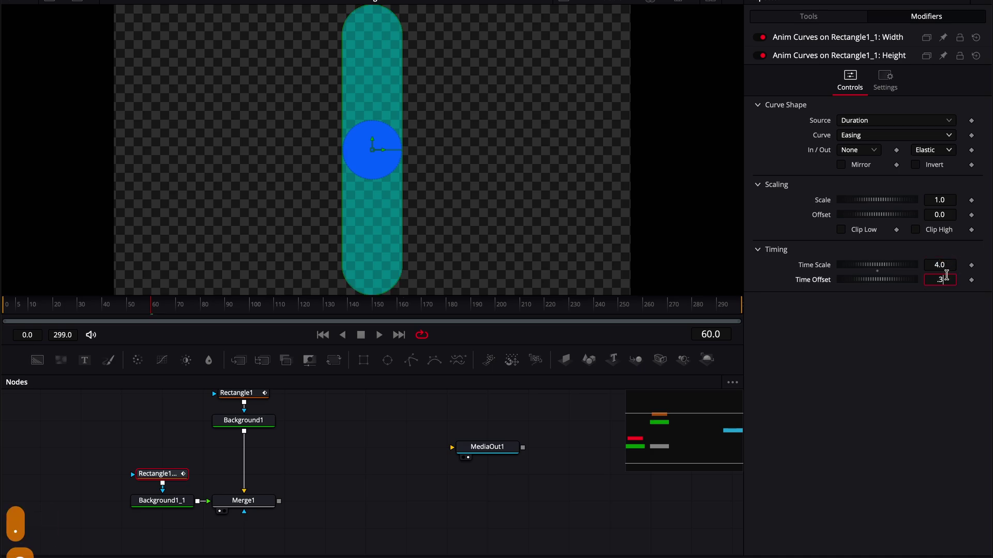
key("Return")
Set the height curve's scaling offset to 0.202 so the cyan shape matches the blue circle's height
left_click_drag(864, 219, 873, 218)
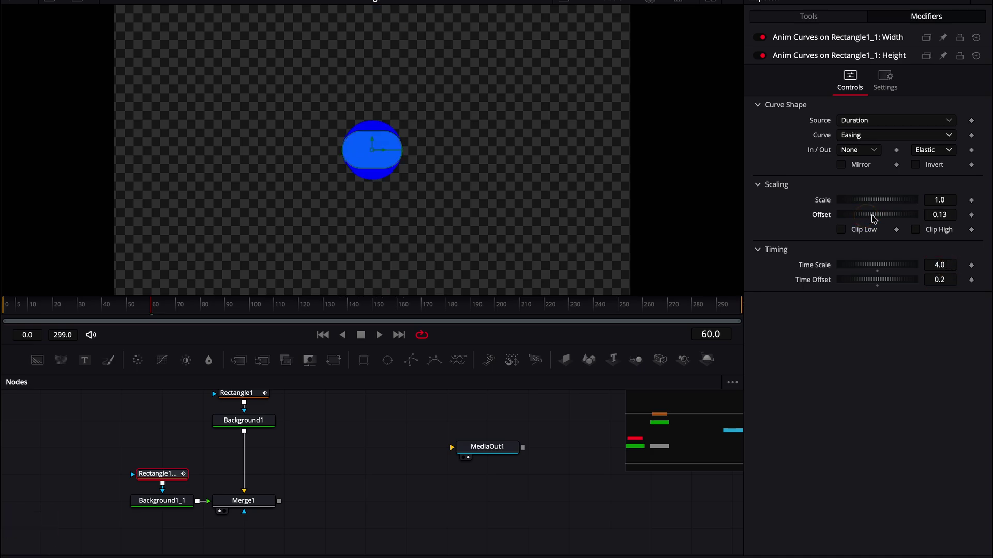
left_click_drag(937, 209, 492, 206)
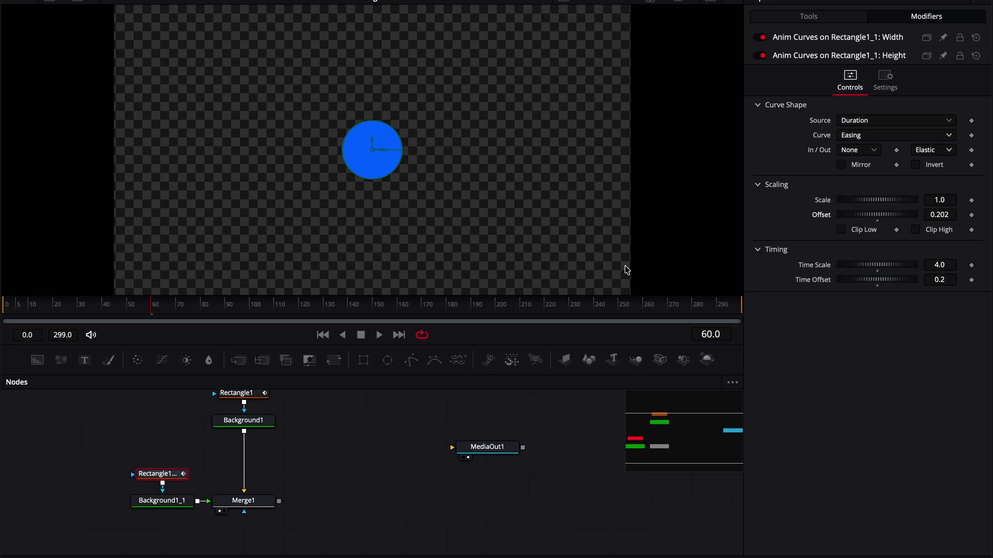
Reduce the Rectangle1_1 height curve's scale until the expanded shape is slimmer than the circle, and set the width curve's scale to 0.304
left_click_drag(143, 304, 267, 300)
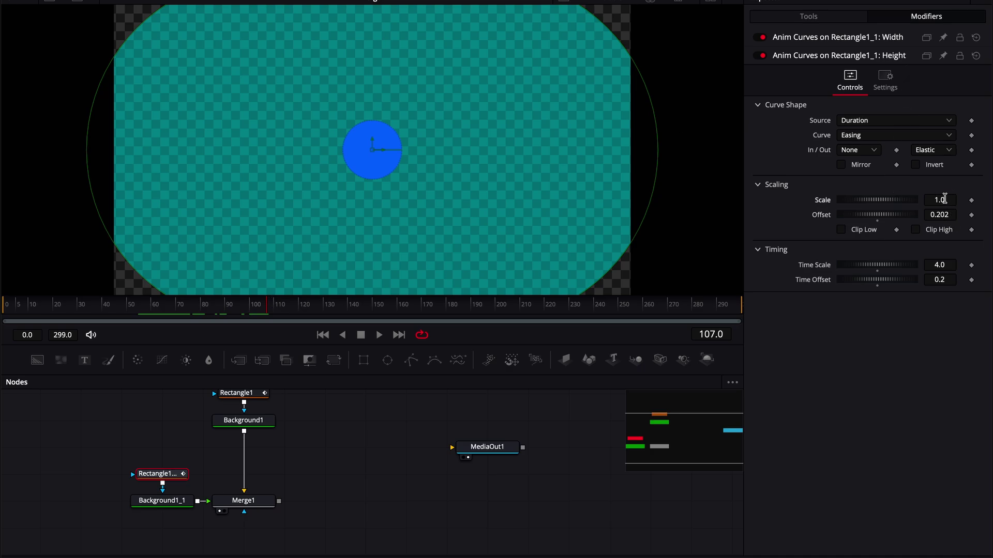
left_click_drag(940, 200, 720, 266)
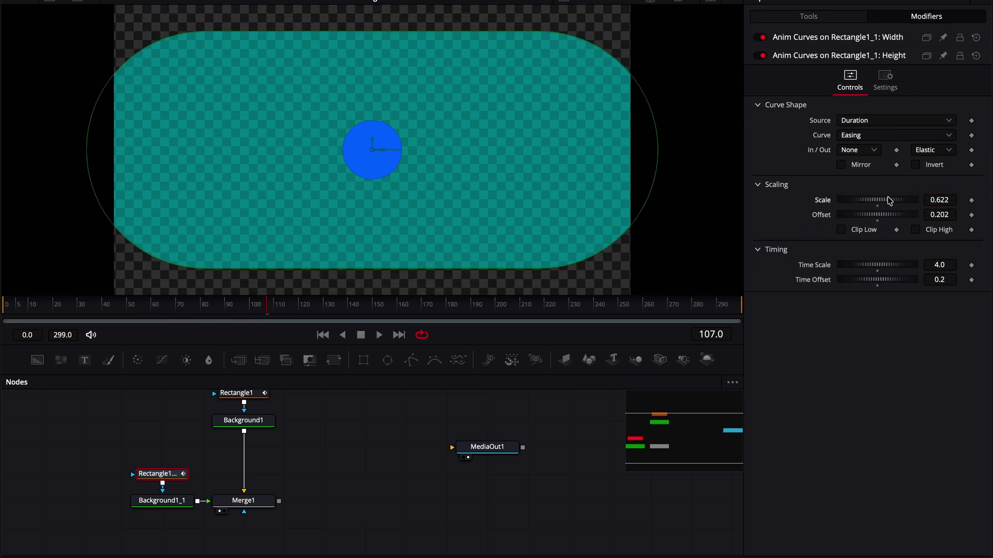
left_click_drag(889, 200, 865, 186)
key("space")
key("space")
left_click(897, 38)
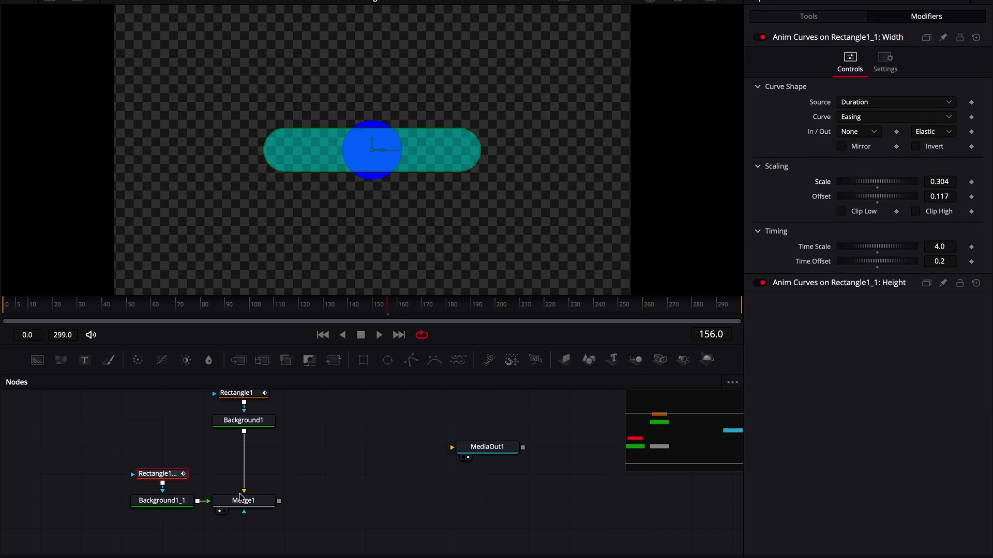
Recolour Background1_1 with the saved blue swatch to match the circle
left_click(162, 501)
left_click(861, 159)
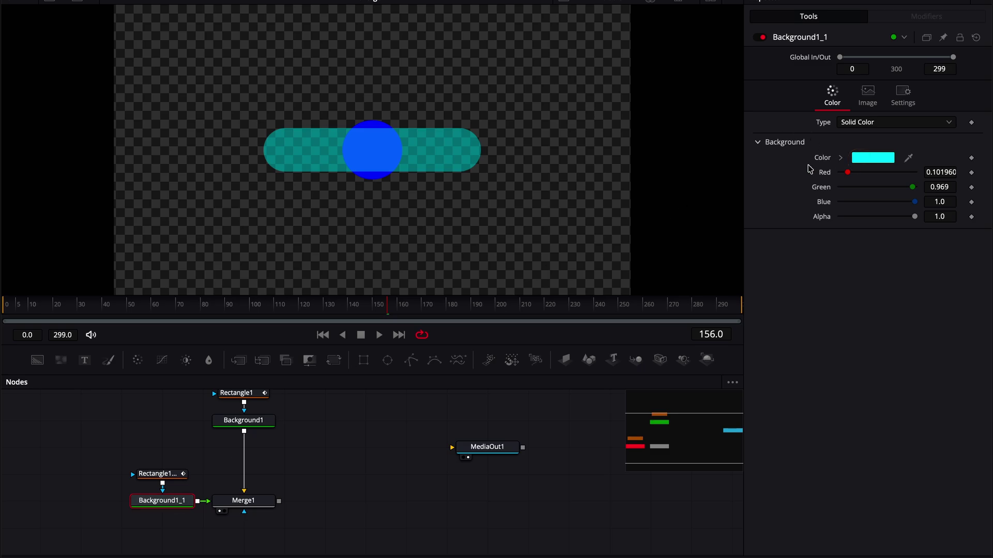
left_click(163, 443)
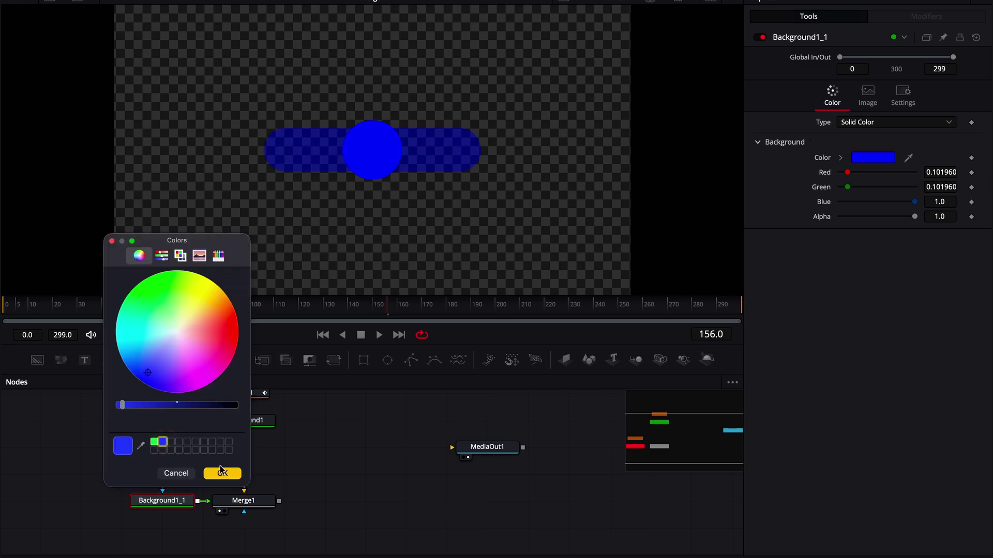
left_click(222, 475)
Set Merge1's blend to 1.0 and play the animation from the first frame
left_click(223, 502)
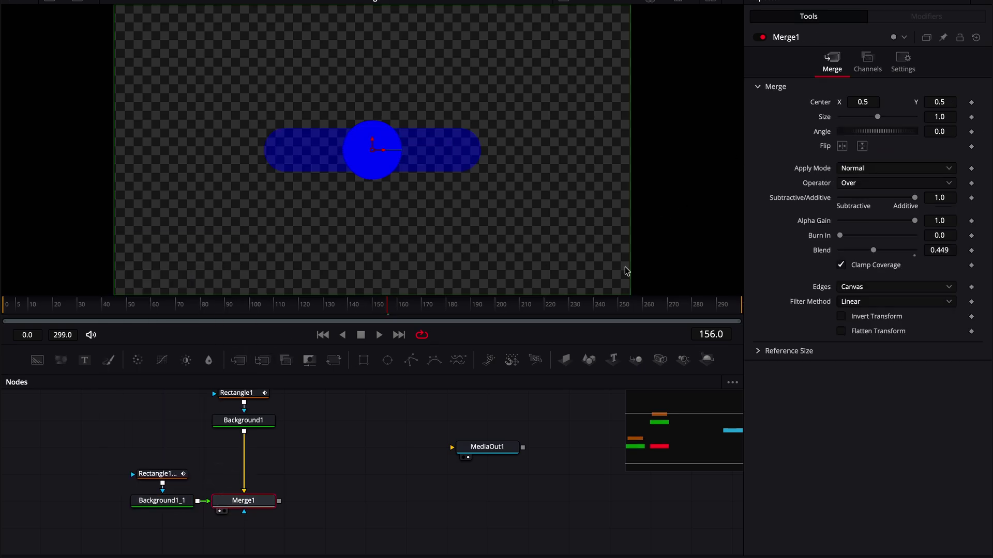
left_click_drag(875, 251, 945, 249)
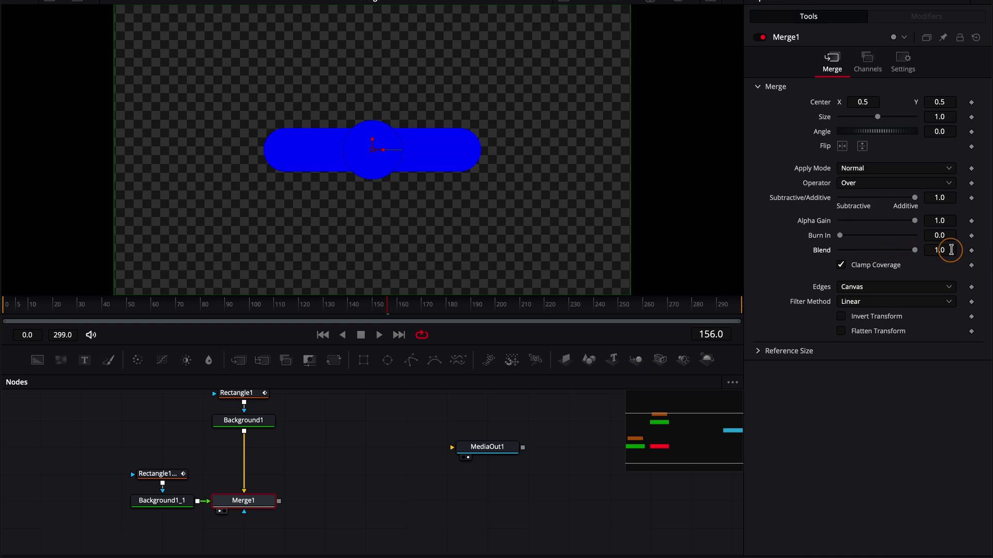
left_click(323, 335)
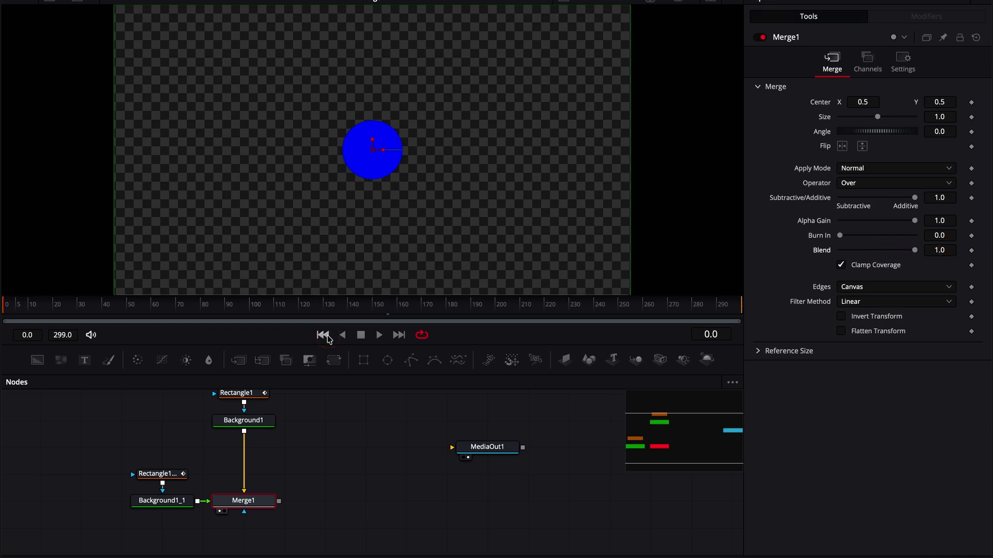
left_click(323, 432)
key("space")
key("space")
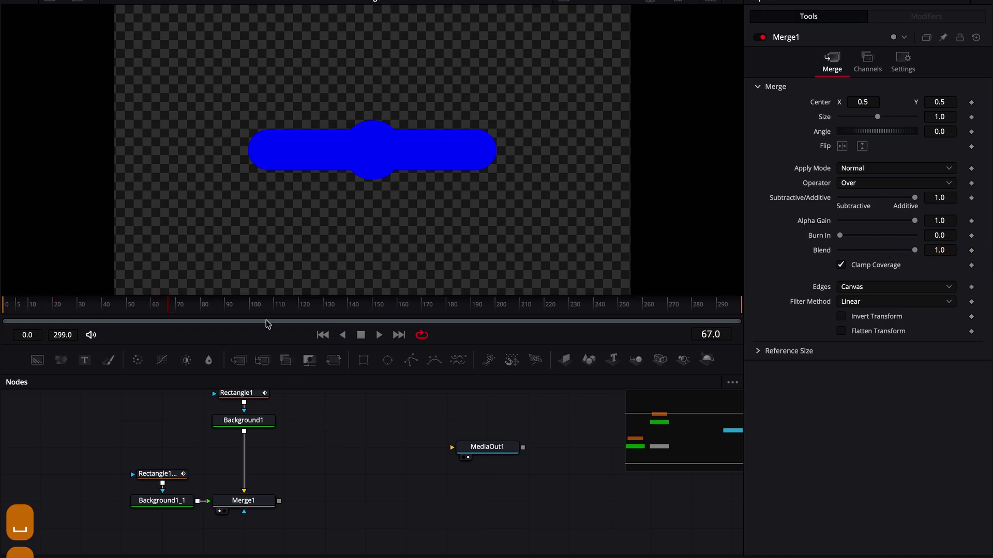
left_click(323, 335)
key("space")
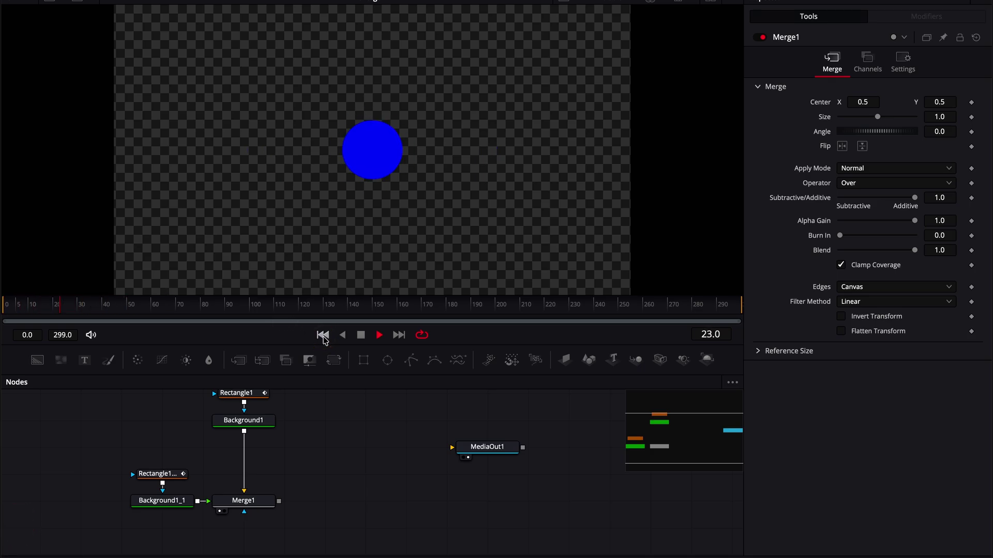
left_click(323, 335)
left_click(322, 335)
key("space")
Raise Background1_1's green value to 1.0 to make the expanding shape cyan, and play the animation from the start
left_click(162, 506)
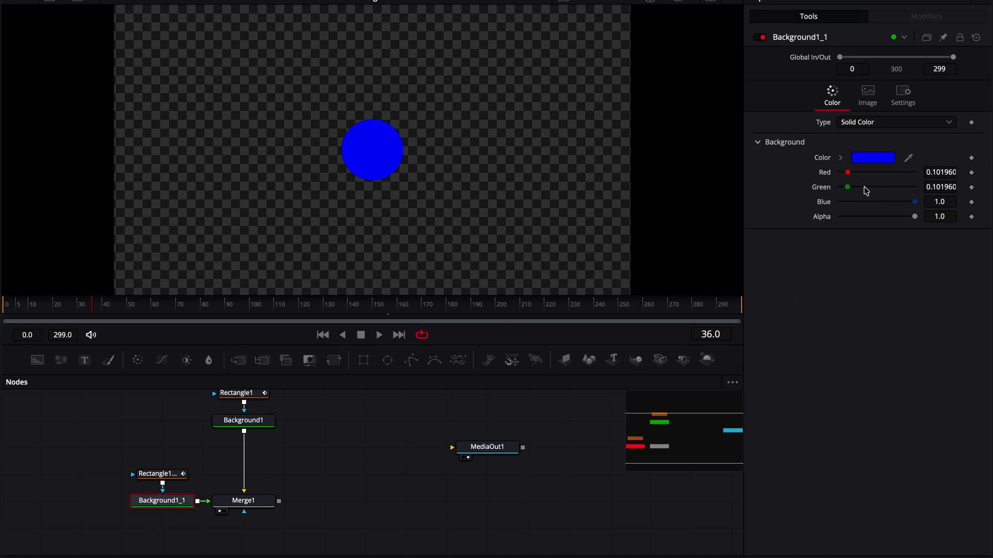
left_click_drag(869, 189, 918, 188)
left_click(322, 336)
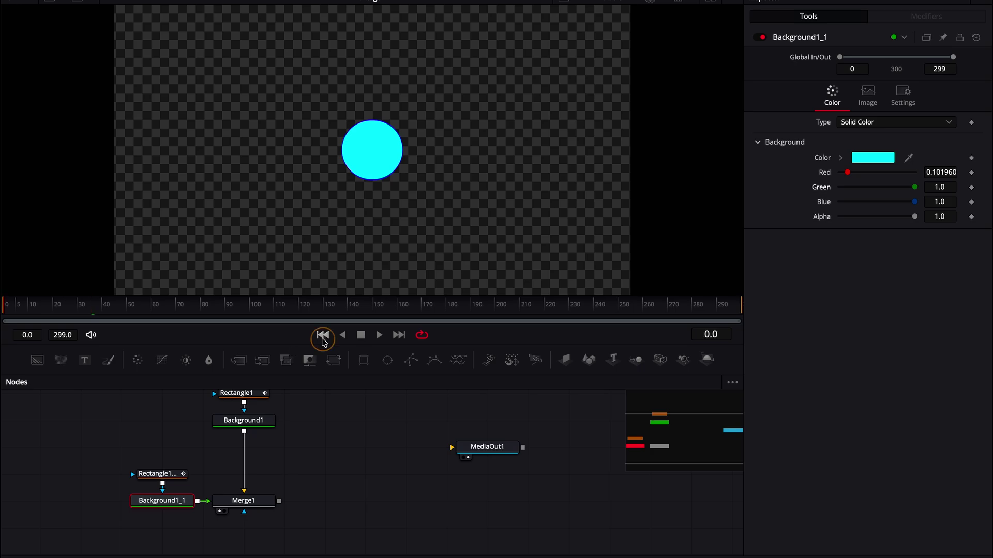
key("space")
key("space")
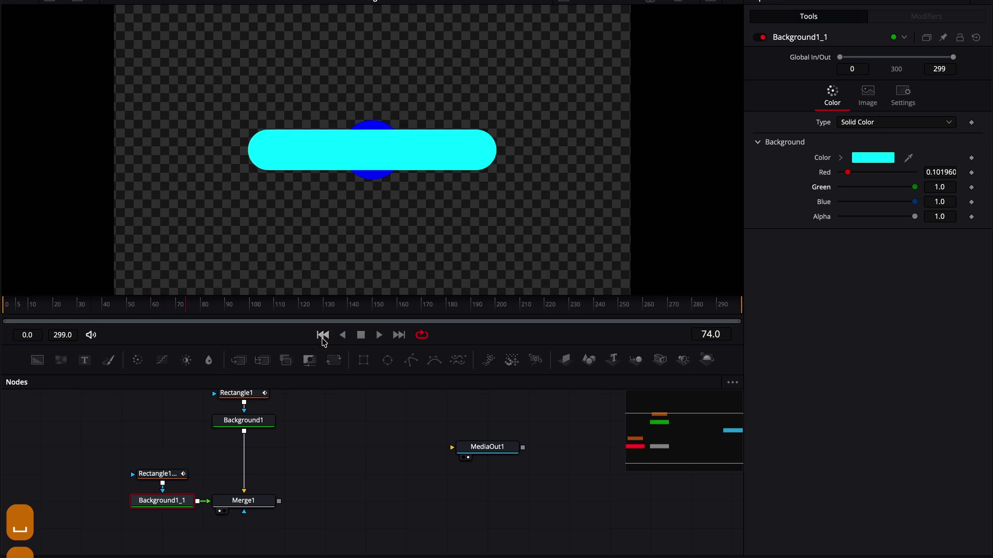
Swap Merge1's foreground and background inputs and play the animation from the start
left_click(250, 501)
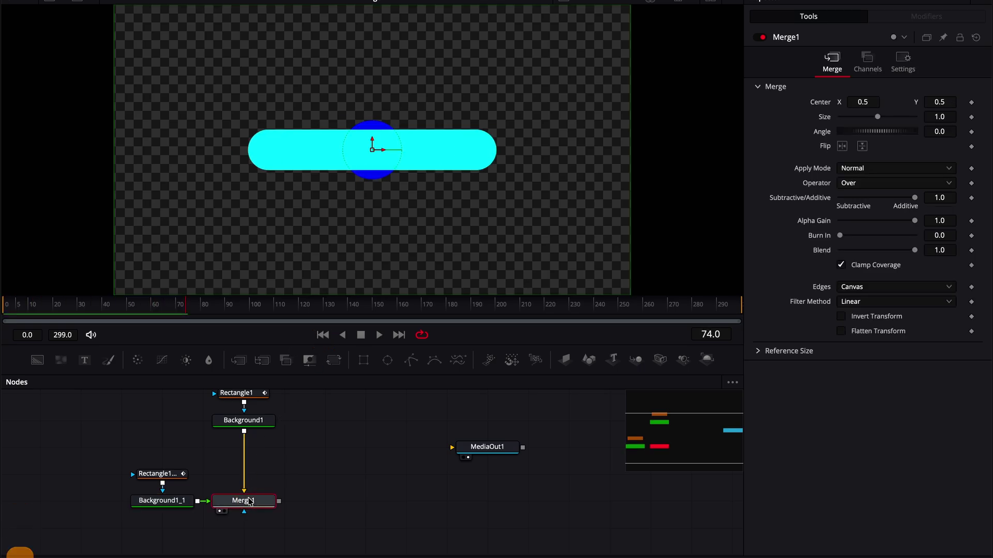
key("ctrl+t")
left_click(327, 336)
key("space")
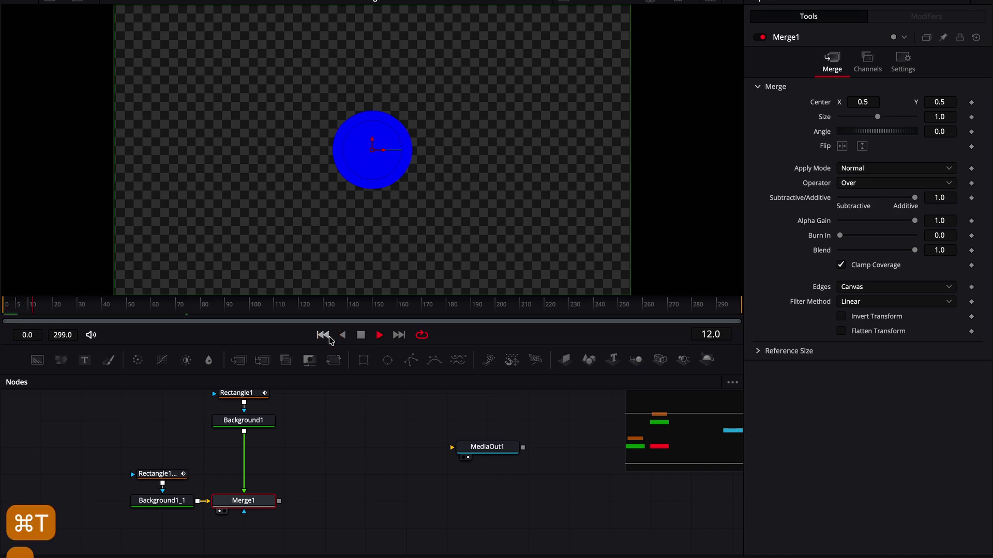
key("space")
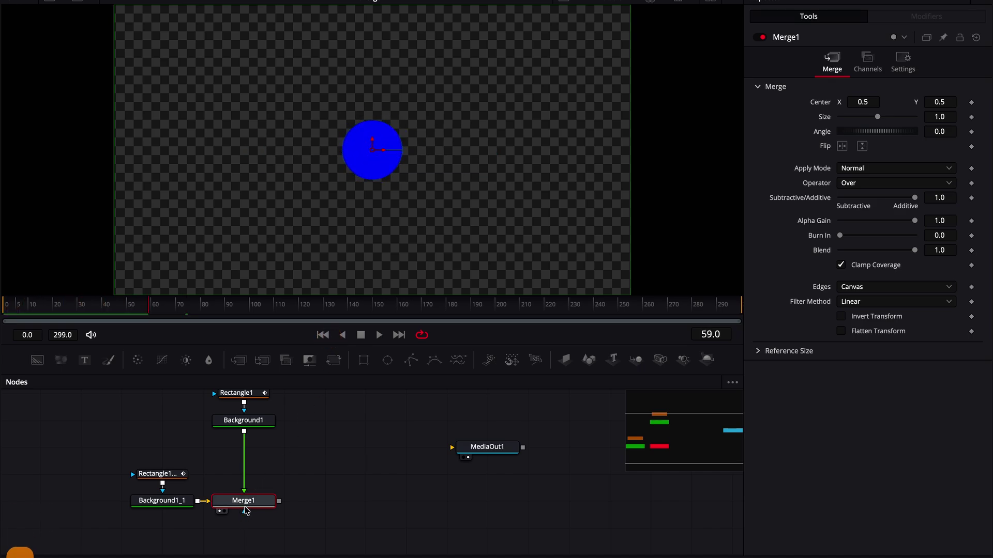
Keyframe Rectangle1's level at 1.0 on frame 60 and at 0.0 on frame 61
mouse_move(155, 306)
left_mouse_down()
mouse_move(173, 306)
mouse_move(153, 307)
left_mouse_up()
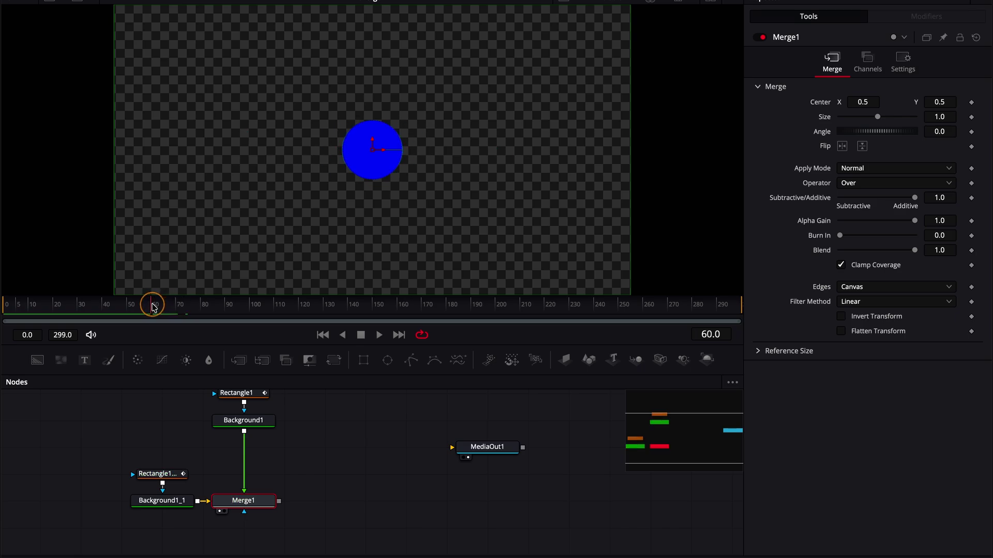
left_click_drag(288, 417, 295, 440)
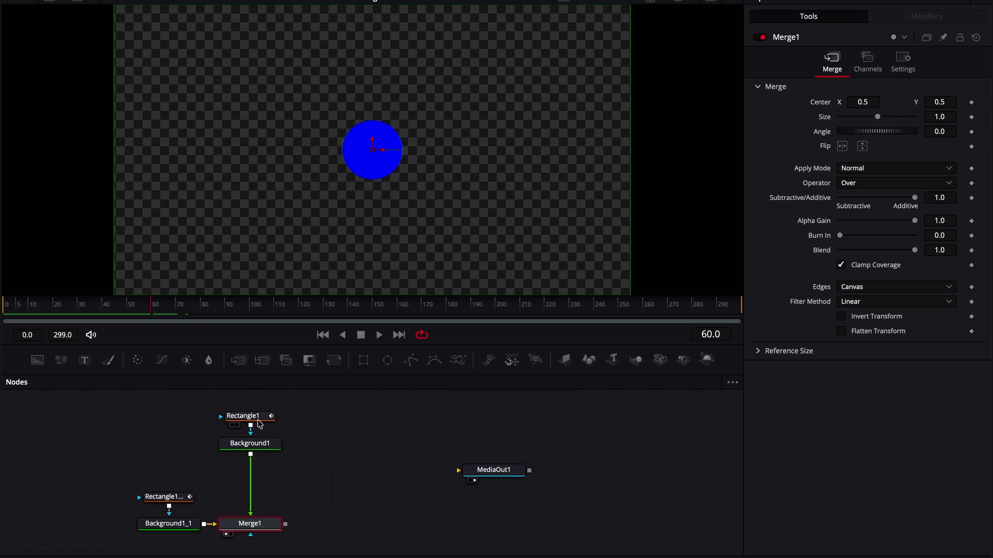
left_click(243, 416)
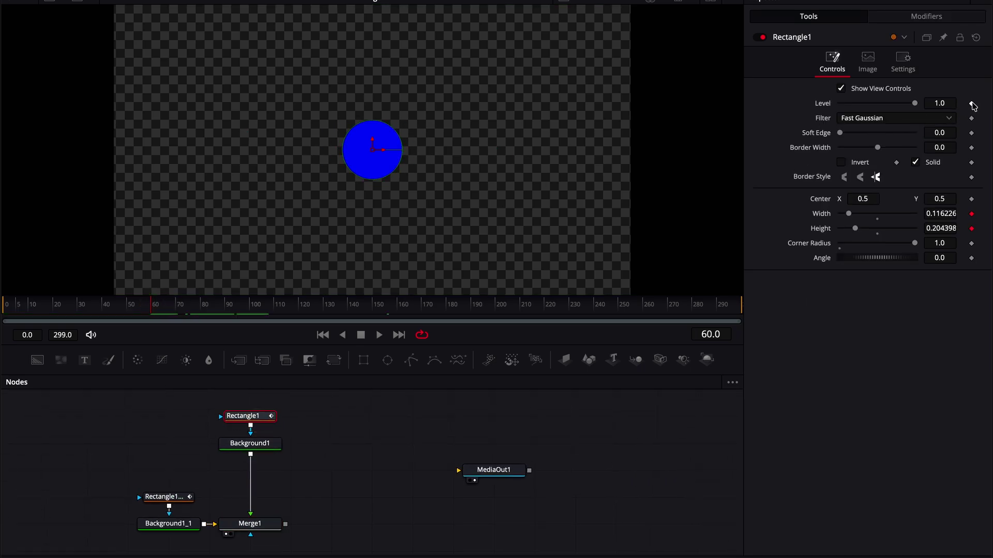
left_click(971, 103)
key("Right")
left_click_drag(916, 104, 821, 105)
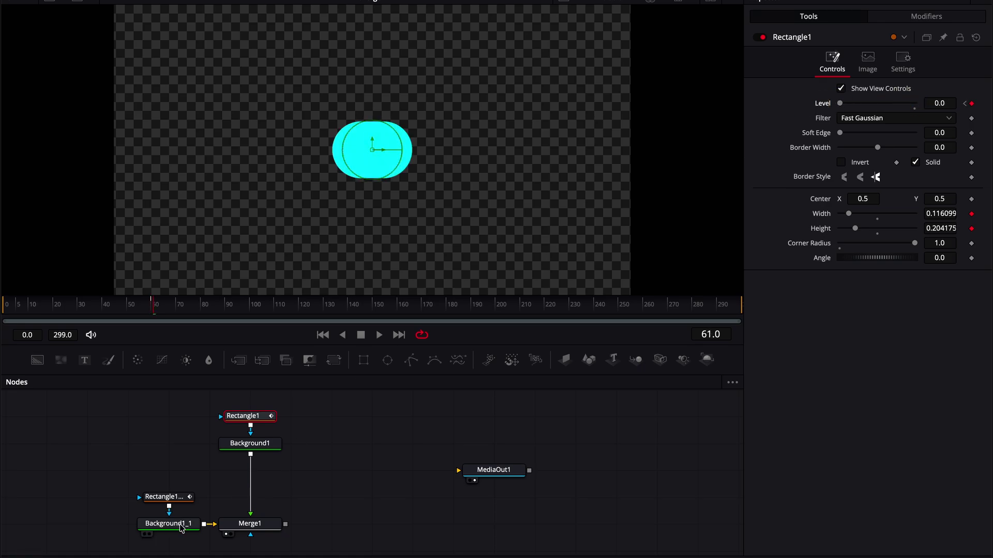
Keyframe Rectangle1_1's level at 0.0 on frame 60 and at 1.0 on frame 61
left_click(166, 497)
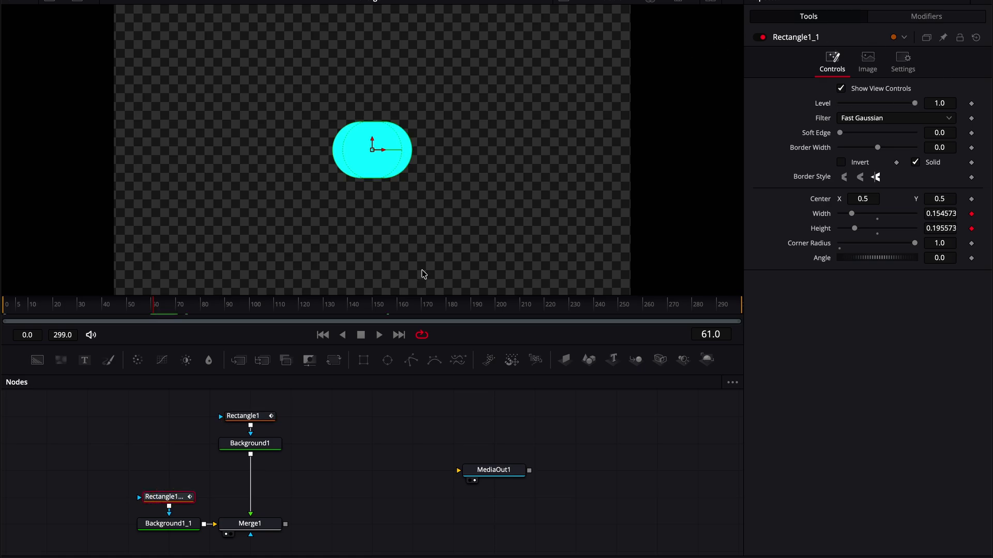
key("Left")
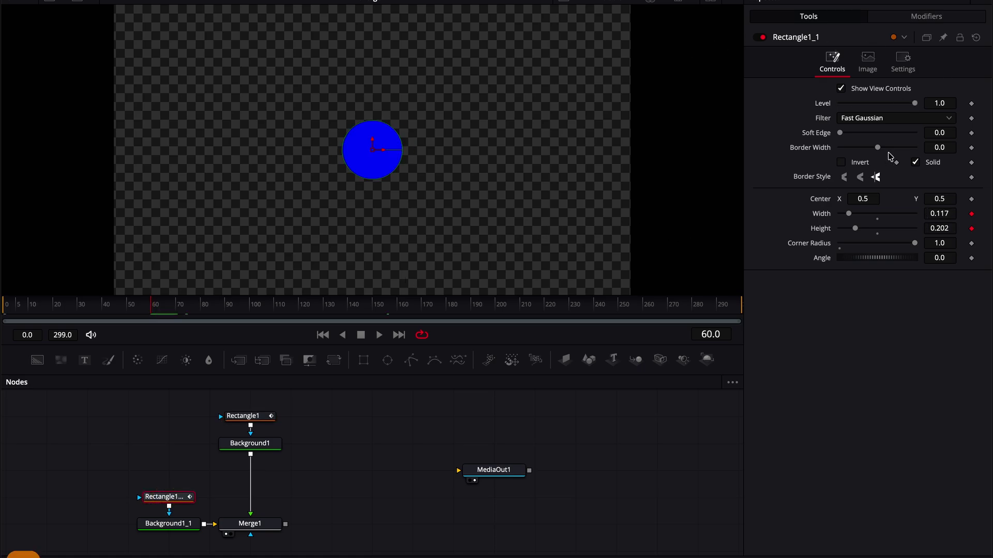
left_click(971, 103)
left_click_drag(915, 103, 810, 109)
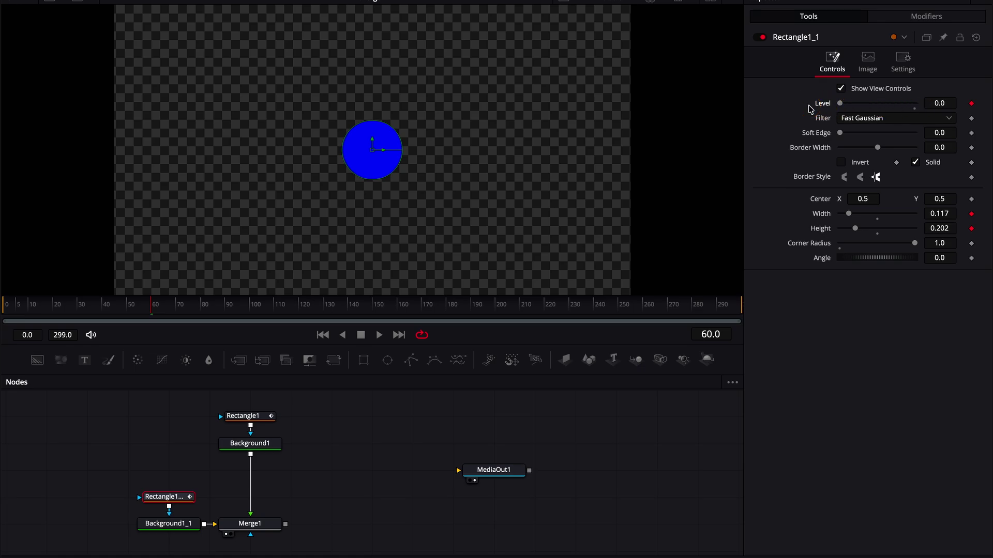
key("Right")
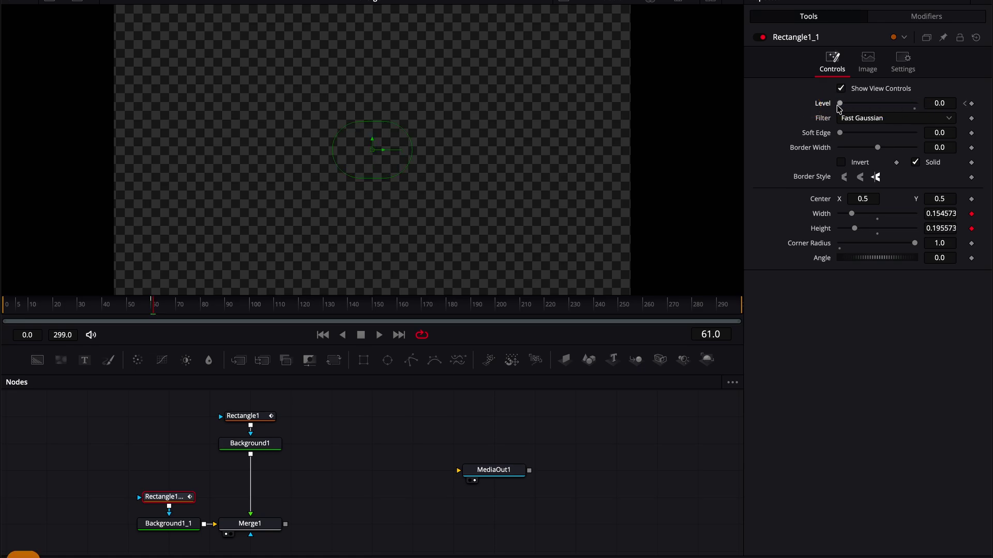
left_click_drag(841, 104, 964, 104)
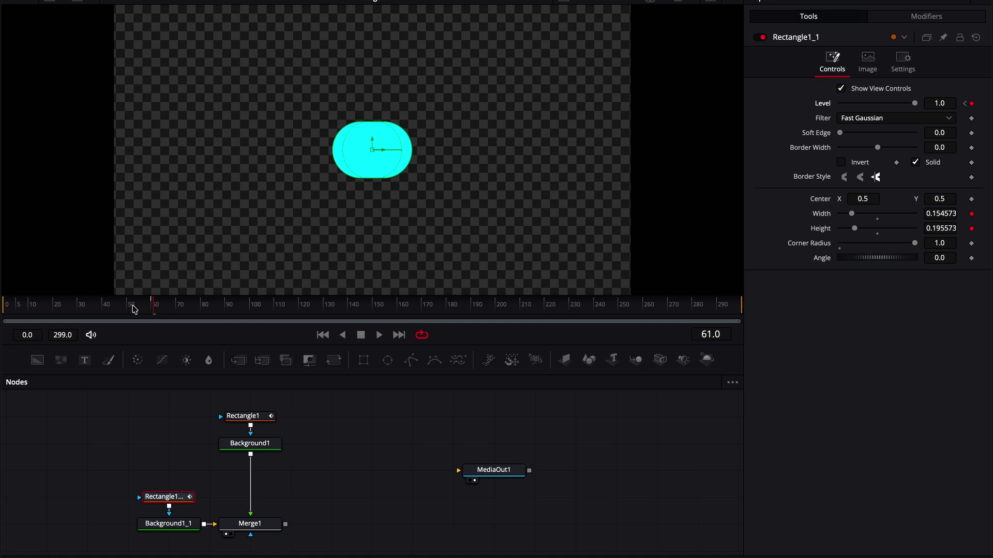
Change Background1_1's colour to the saved blue swatch and play the finished shape transition from the first frame
left_click(164, 525)
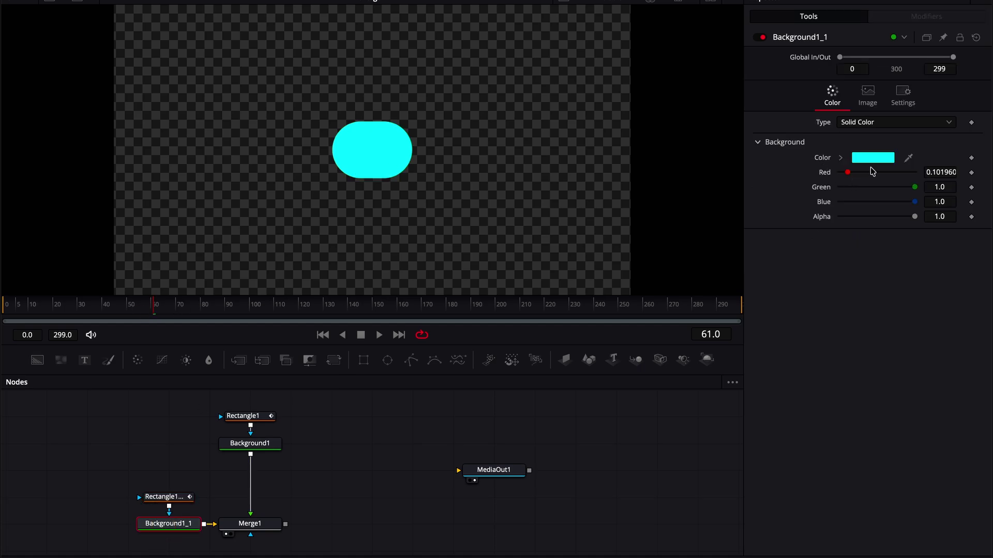
left_click(882, 157)
left_click(163, 441)
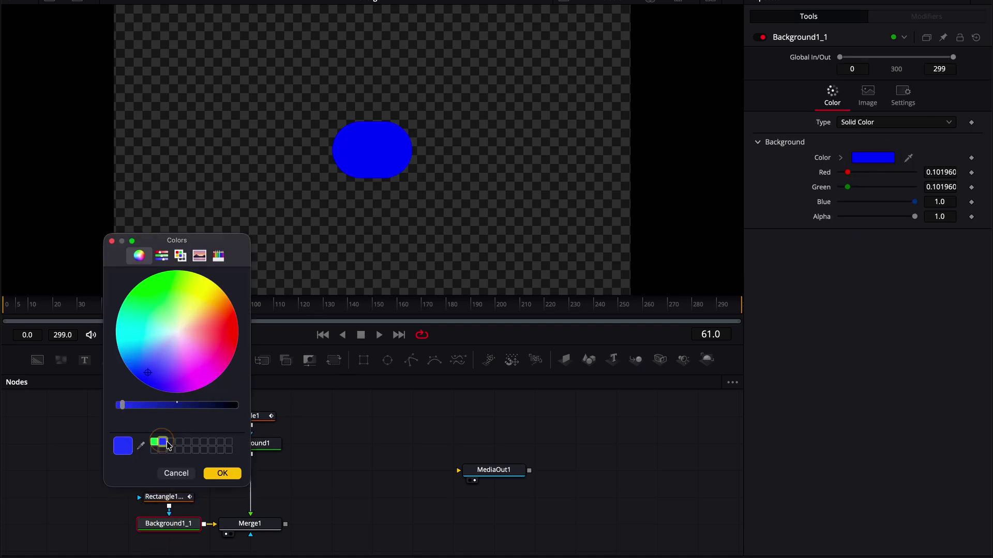
left_click(222, 474)
left_click(323, 335)
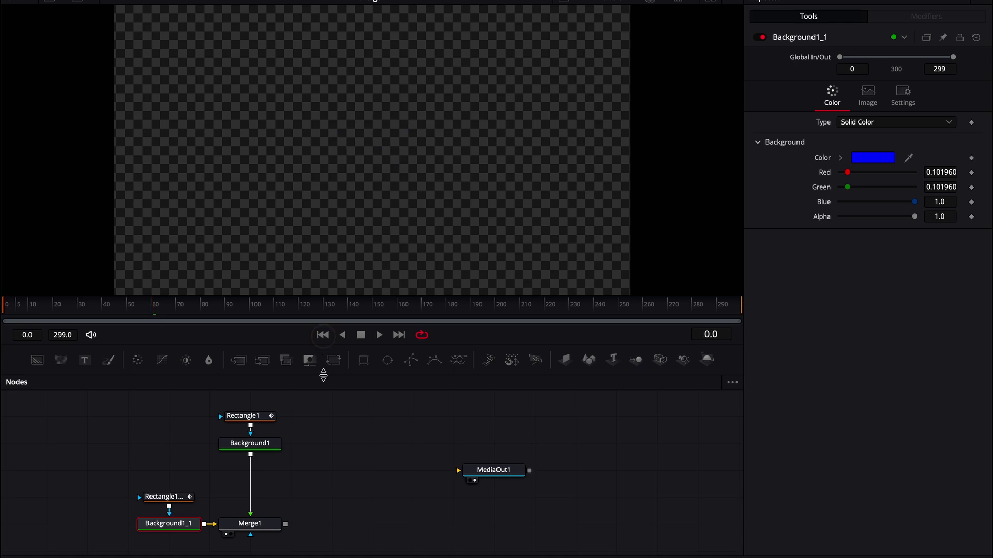
left_click(324, 435)
key("space")
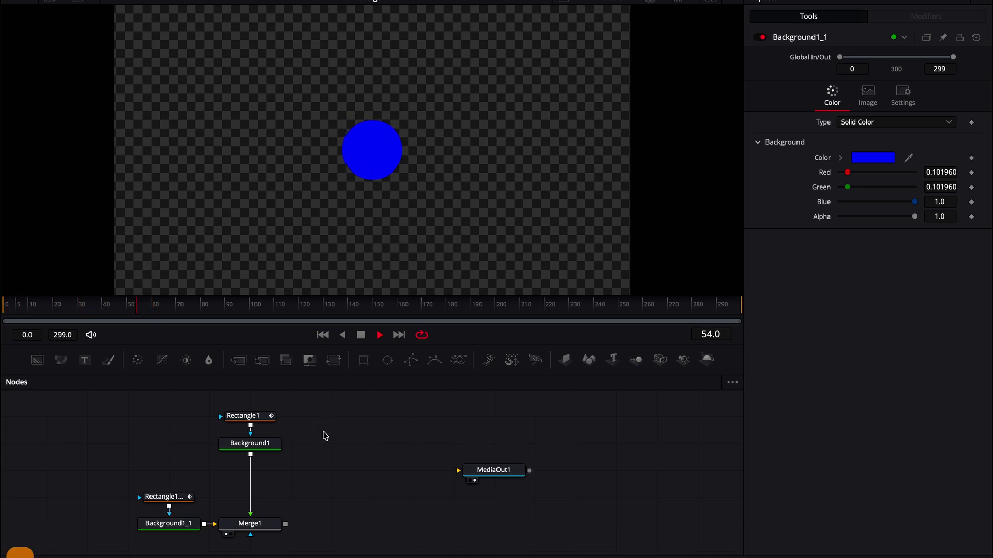
left_click(323, 335)
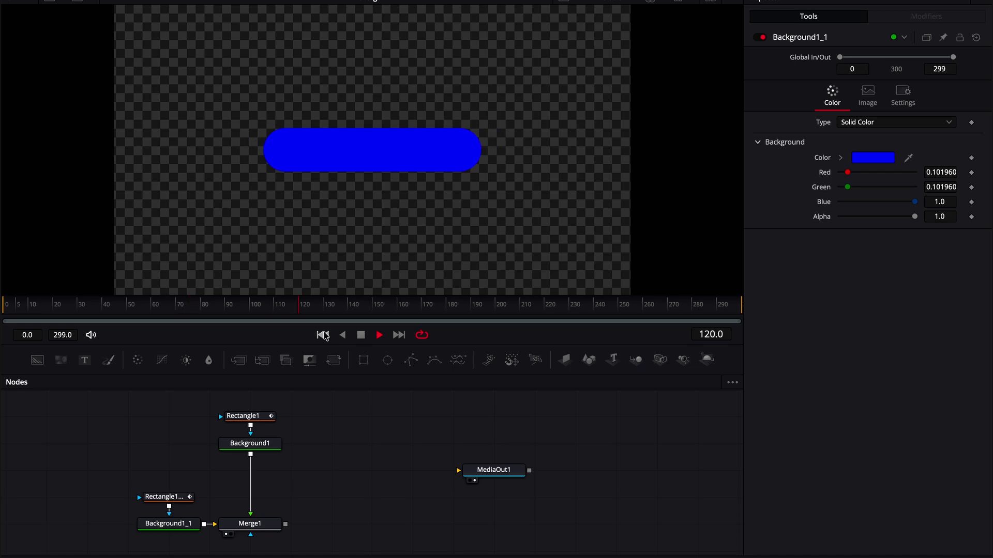
left_click(323, 335)
key("space")
Add a Text node merged over Merge1's output and enter the text "On my way!"
left_click_drag(84, 360, 286, 524)
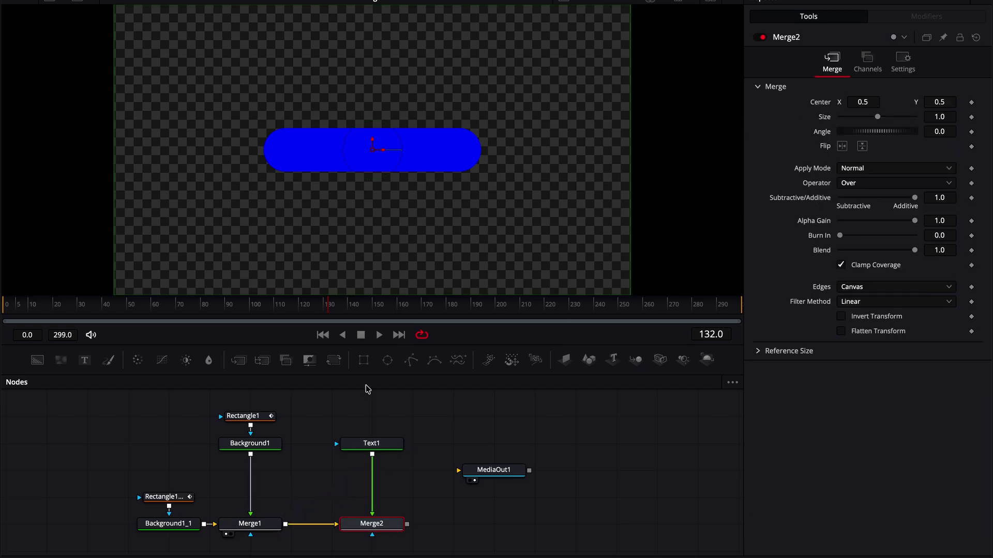
left_click(372, 443)
left_click(797, 164)
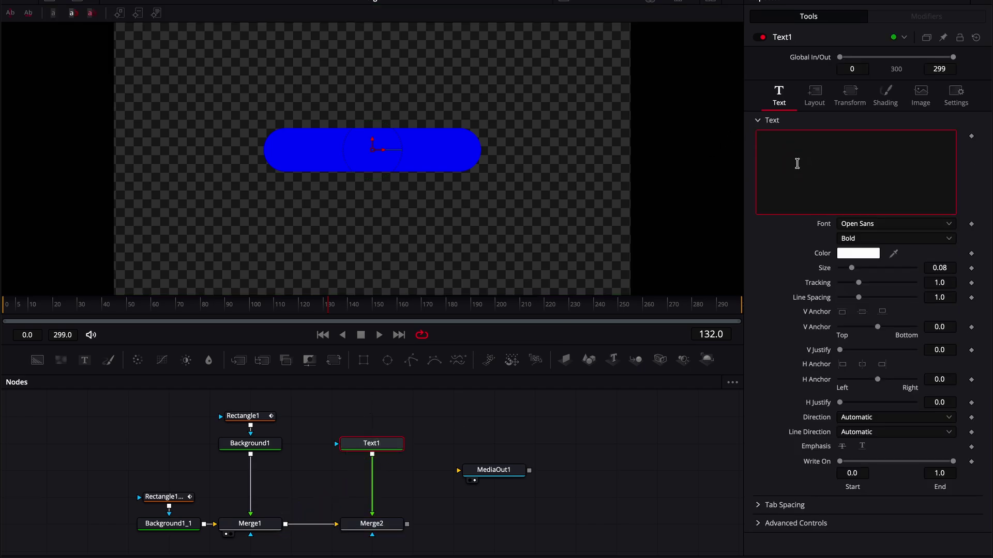
type("On my way!")
Set the text's font to SF Pro and its size to 0.0906
left_click(895, 224)
scroll(863, 357, "down", 3)
scroll(864, 358, "down", 5)
left_click(854, 253)
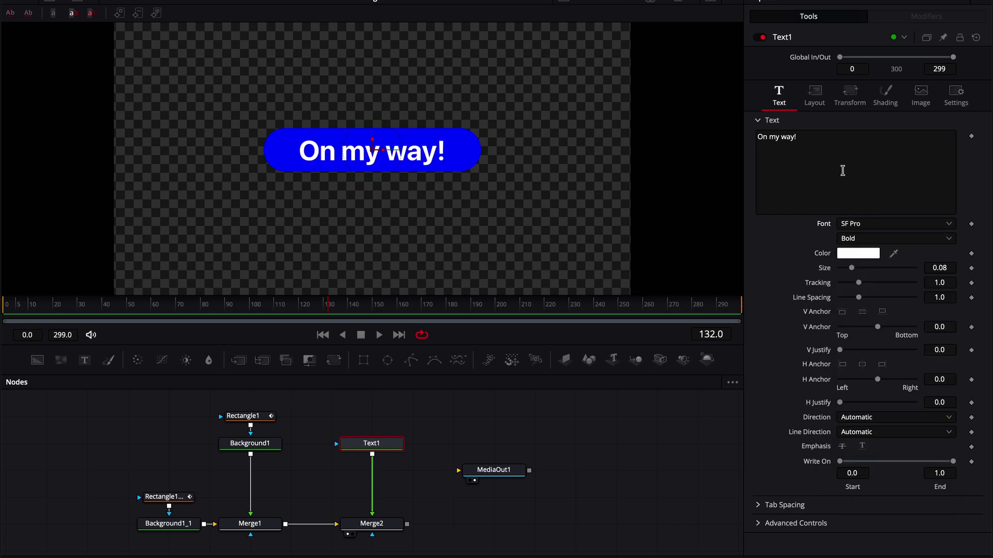
right_click(832, 149)
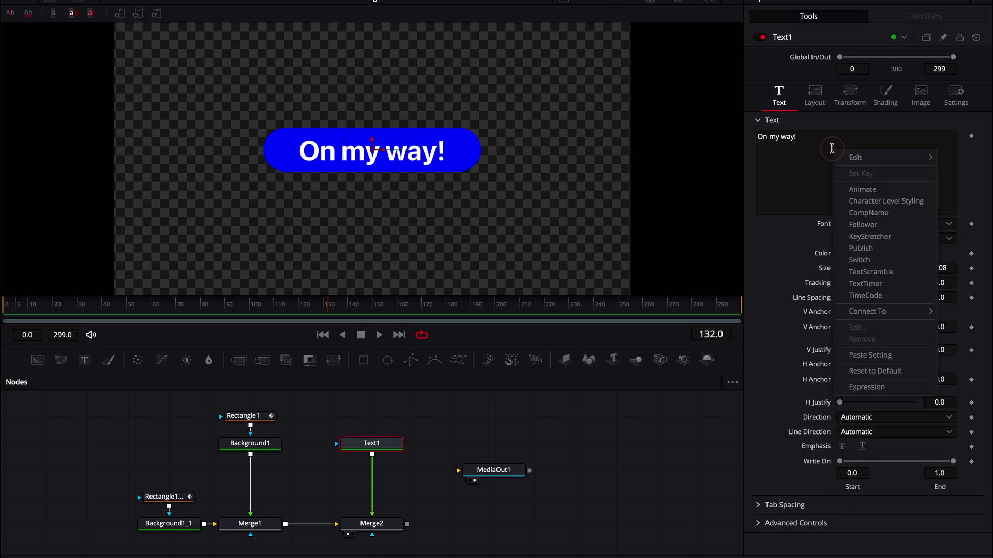
left_click(807, 204)
left_click_drag(854, 266, 856, 266)
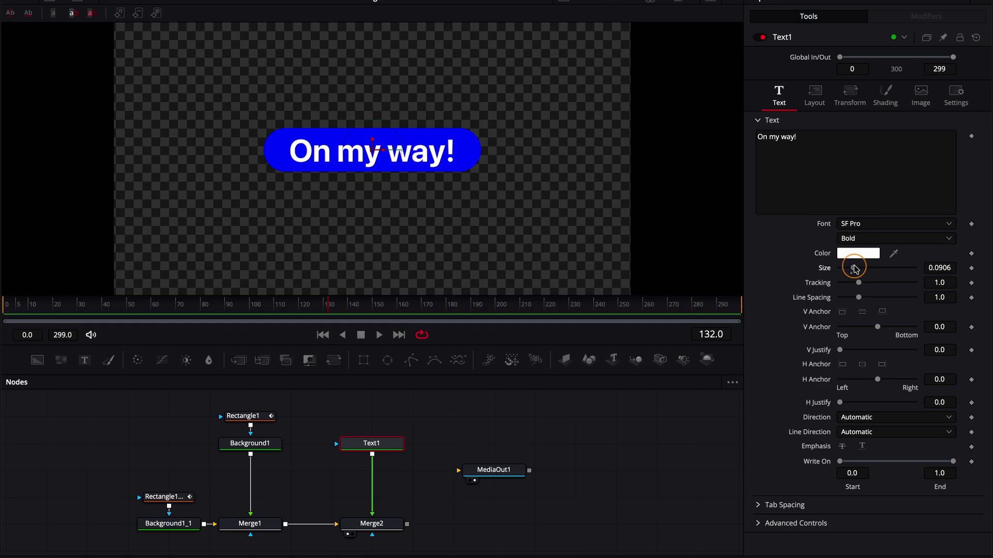
Add a Follower modifier to the "On my way!" text and set its delay between each character to 1.0
right_click(826, 133)
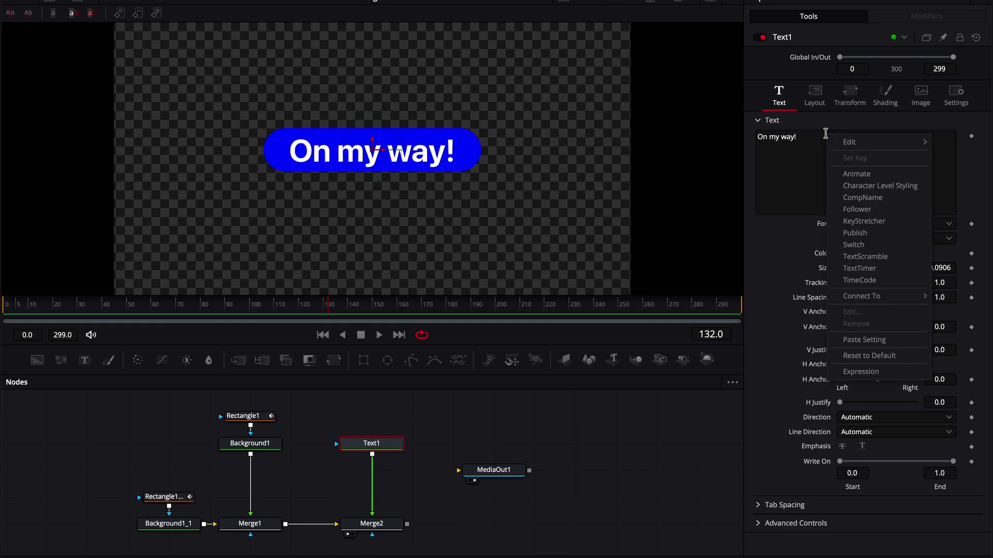
left_click(863, 207)
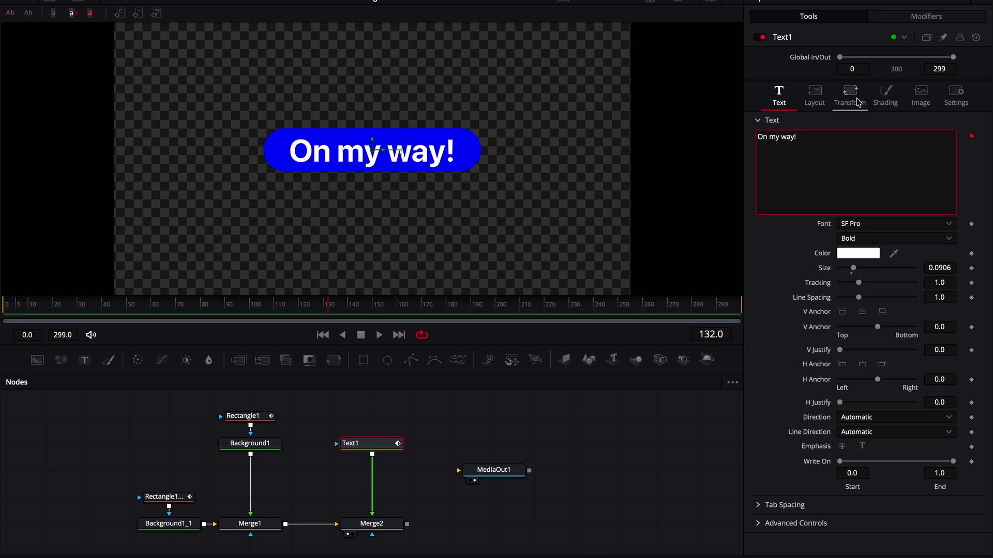
left_click(920, 17)
left_click(939, 133)
type("1")
key("Return")
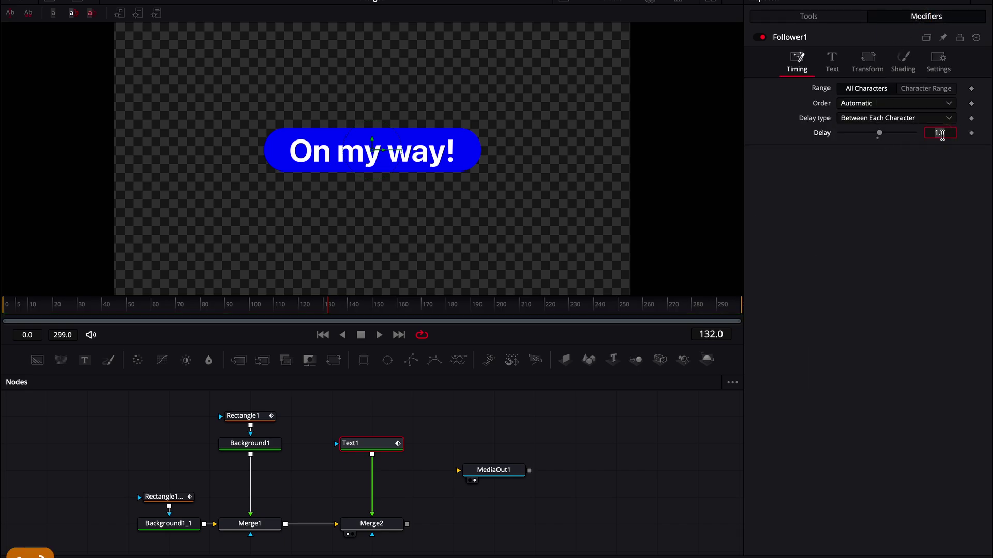
Set the Follower modifier to transform the text by Words
left_click(874, 65)
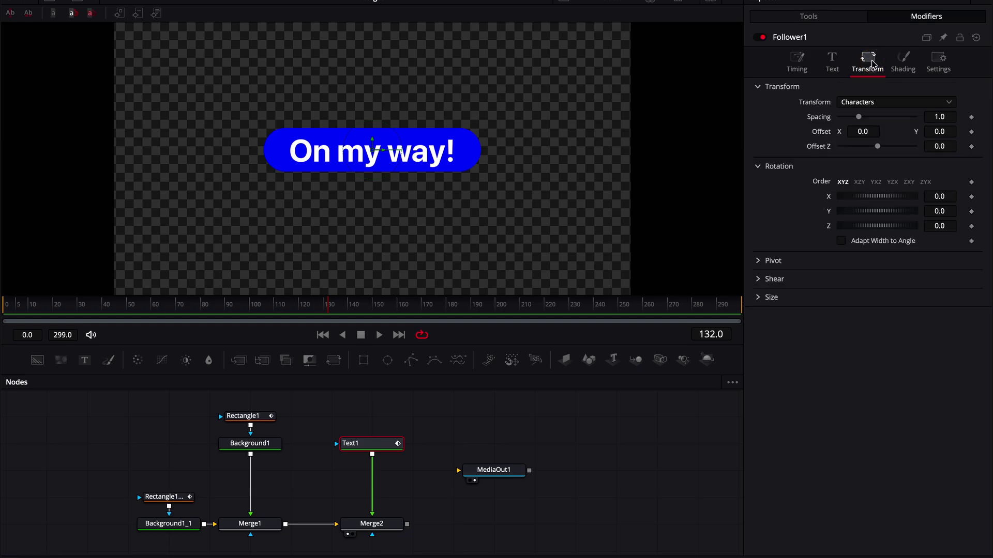
left_click(859, 104)
left_click(860, 104)
left_click(859, 103)
Modify the Follower's word offset with an XY Path
left_click(861, 131)
right_click(824, 137)
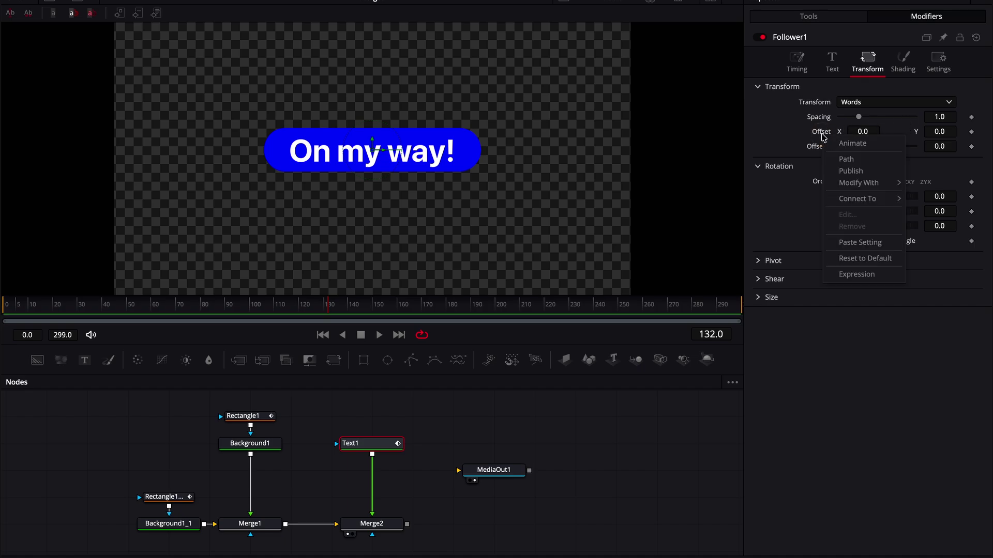
mouse_move(852, 190)
left_click(823, 138)
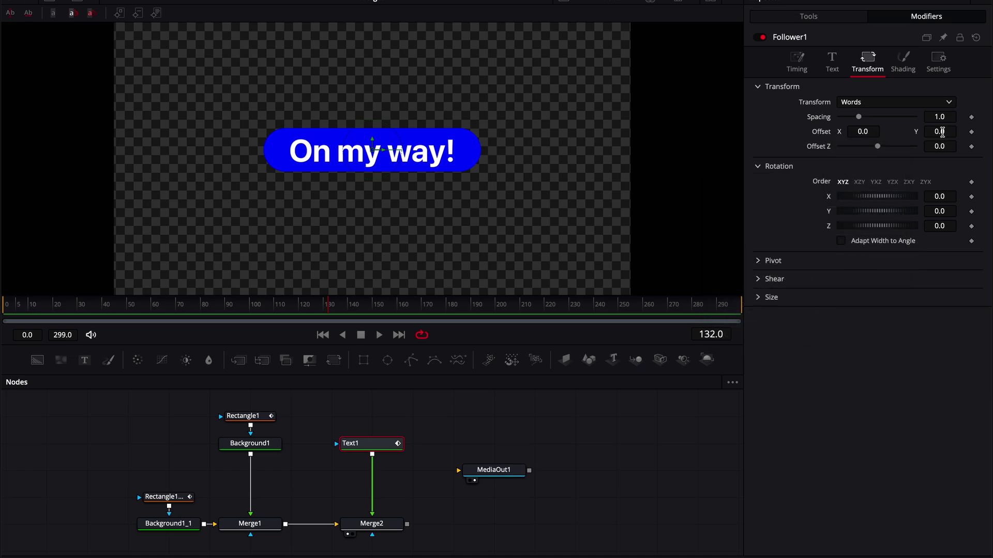
right_click(821, 135)
mouse_move(858, 182)
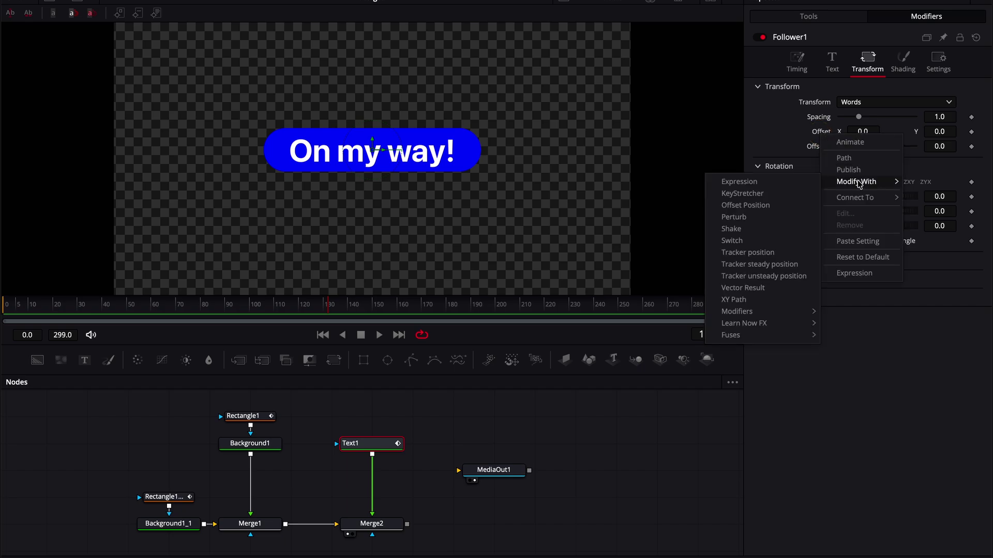
left_click(753, 300)
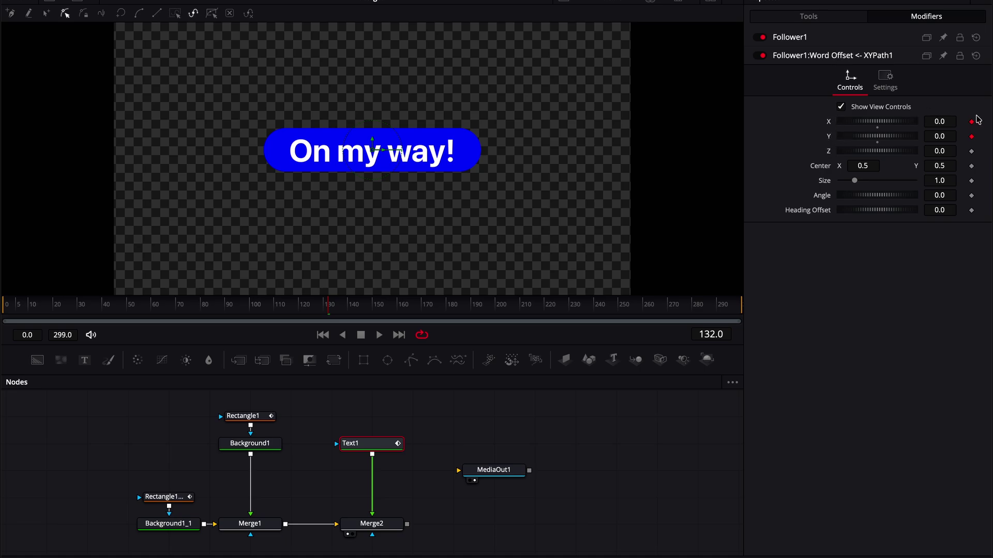
Modify the XY Path's Y value with an Anim Curves modifier
right_click(831, 136)
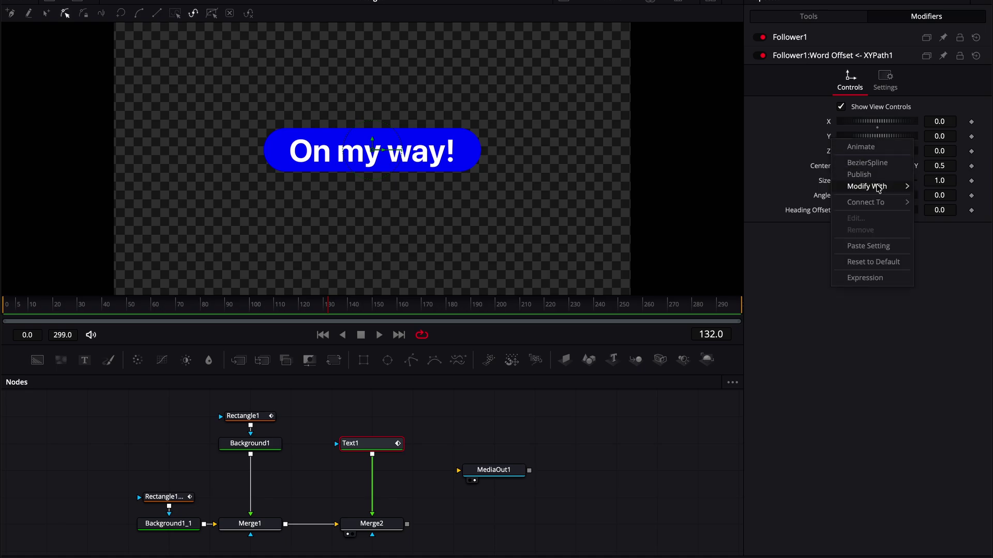
mouse_move(868, 186)
left_click(805, 187)
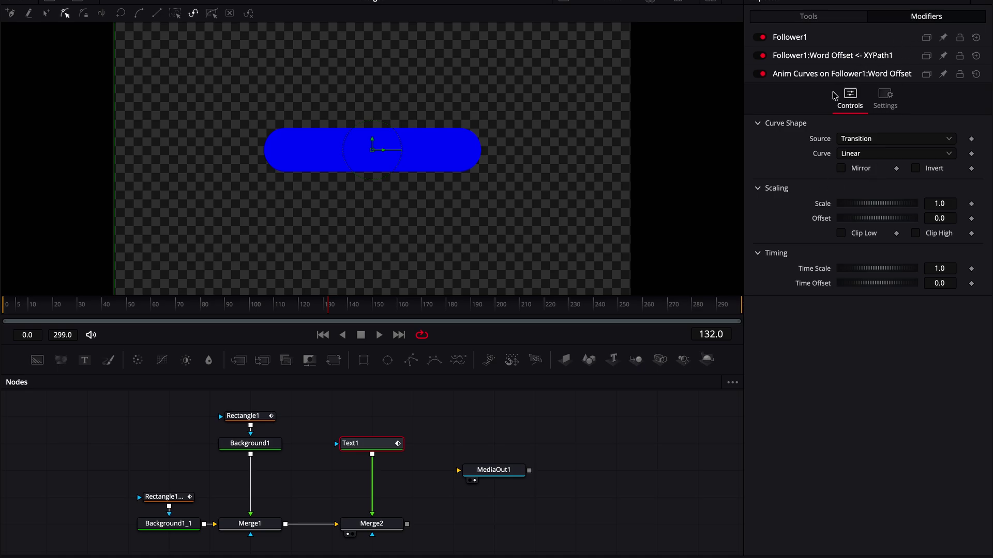
Set the word offset's Anim Curves source to Duration and its curve to Easing with an Elastic out
left_click(848, 137)
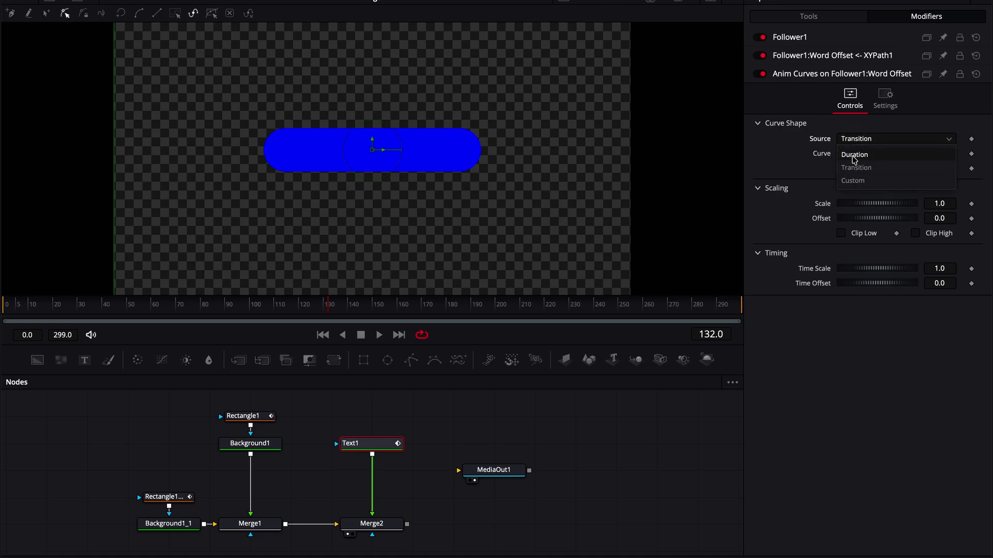
left_click(854, 156)
left_click(861, 154)
left_click(863, 184)
left_click(942, 174)
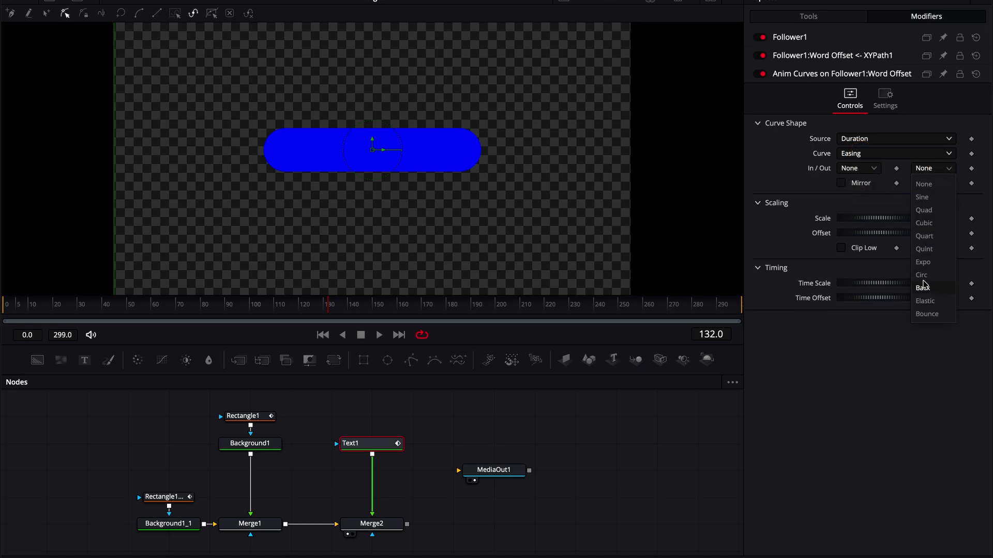
left_click(925, 301)
Set the Anim Curves time scale to 4.0 and time offset to 0.2, and preview the text's motion
left_click(938, 283)
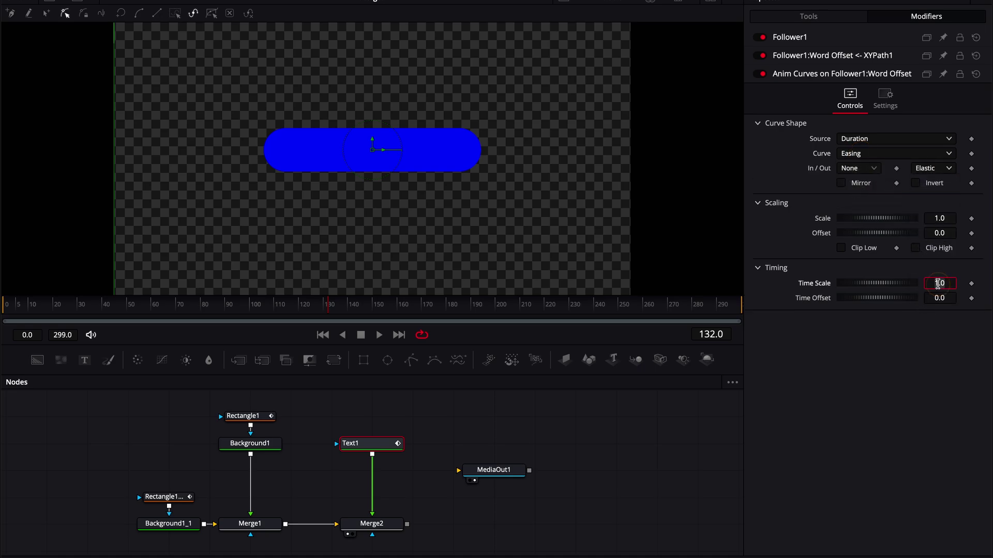
key("Tab")
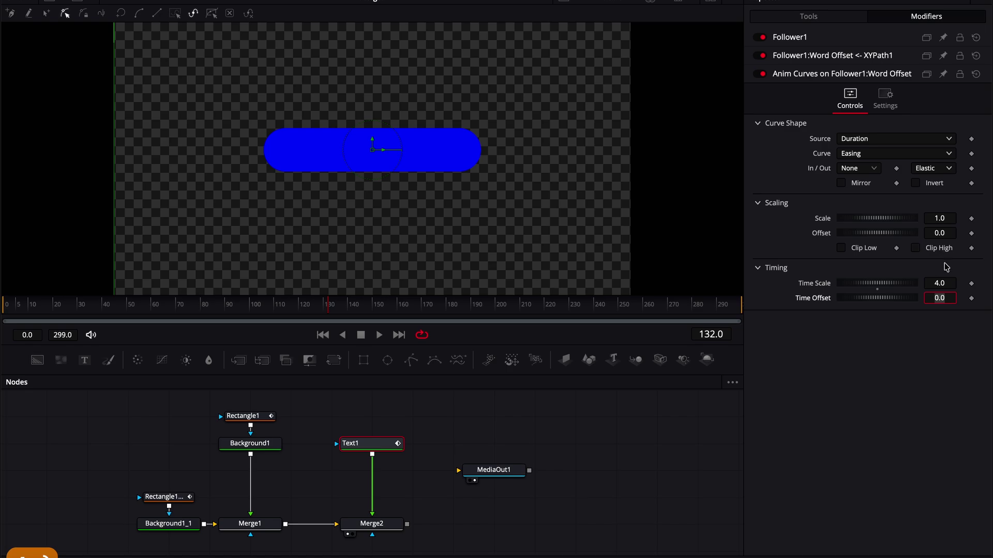
type("0.2")
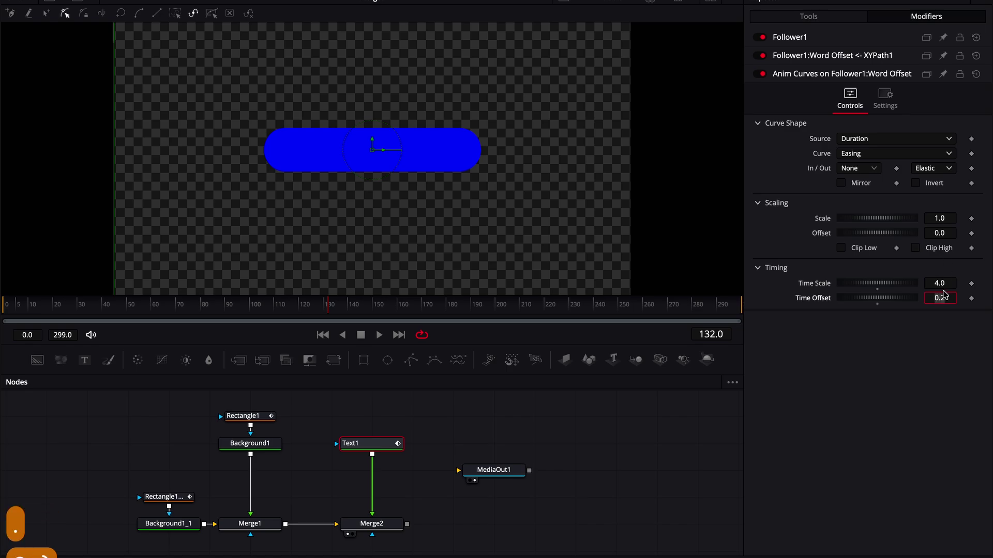
mouse_move(126, 305)
left_mouse_down()
mouse_move(183, 307)
mouse_move(129, 309)
left_mouse_up()
key("space")
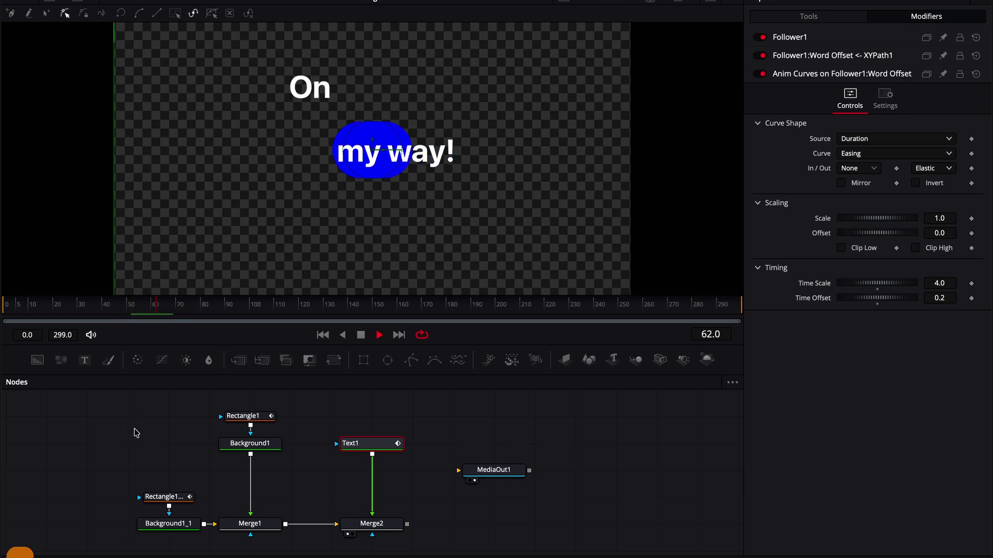
left_click(139, 305)
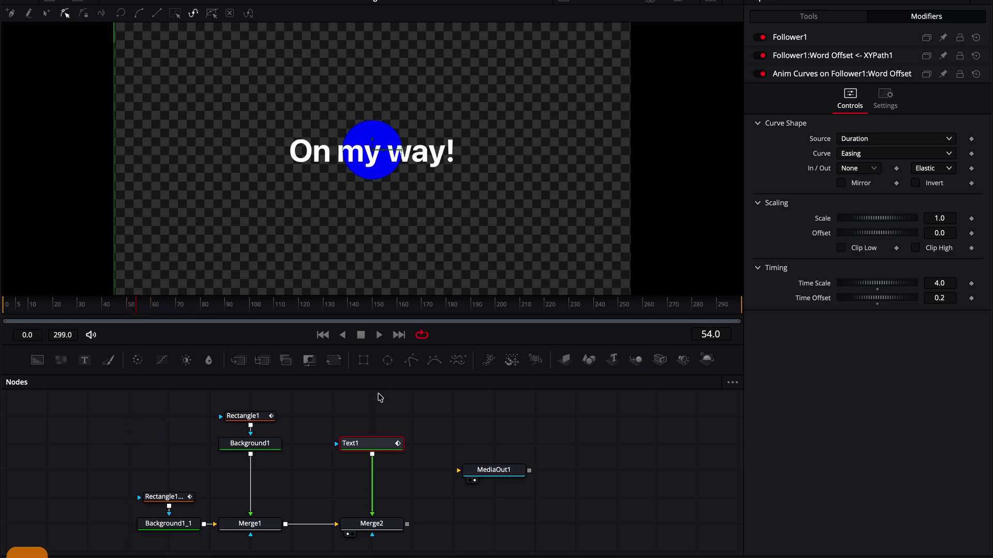
Reduce the word offset curve's scale to 0.304 and scrub through the animation
left_click(379, 443)
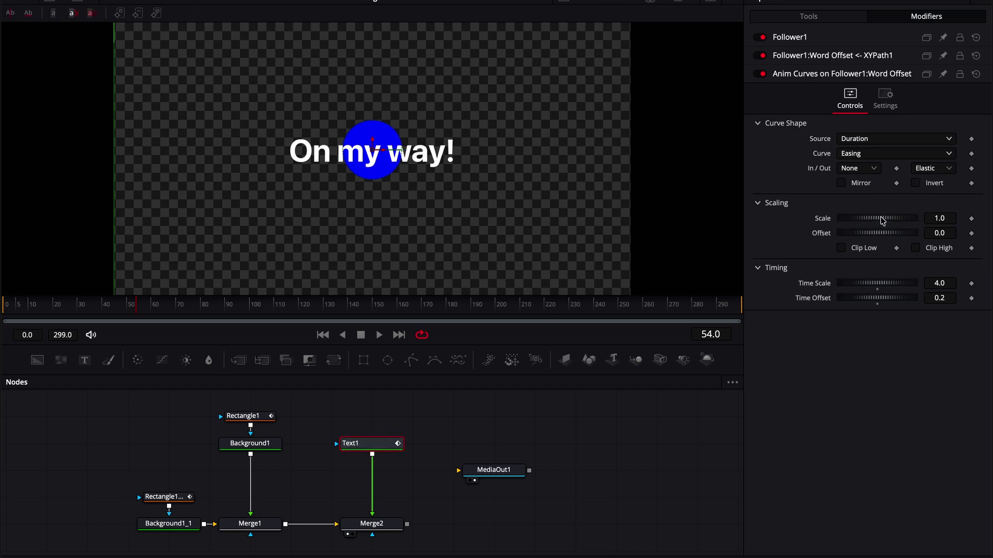
left_click_drag(877, 222, 862, 224)
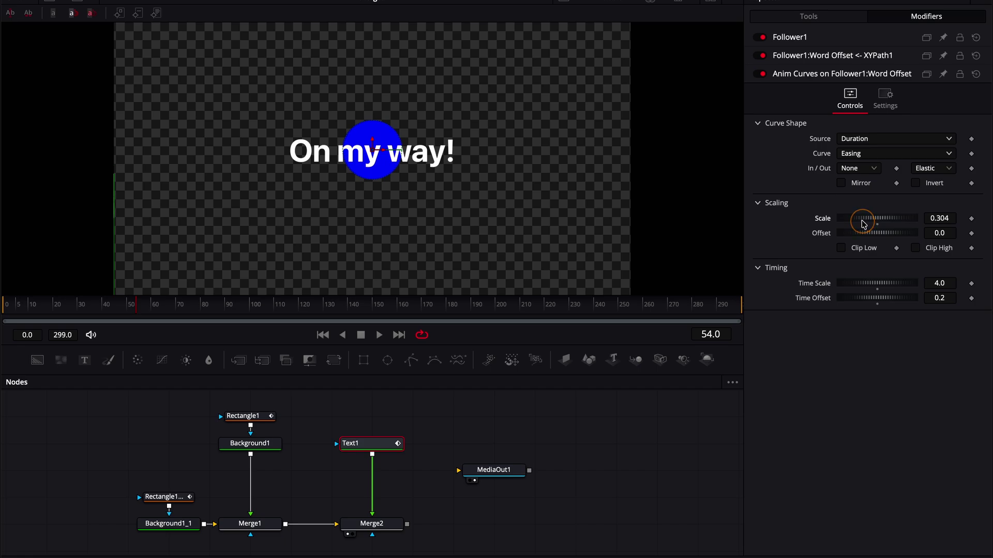
left_click_drag(129, 306, 223, 302)
scroll(399, 140, "down", 2)
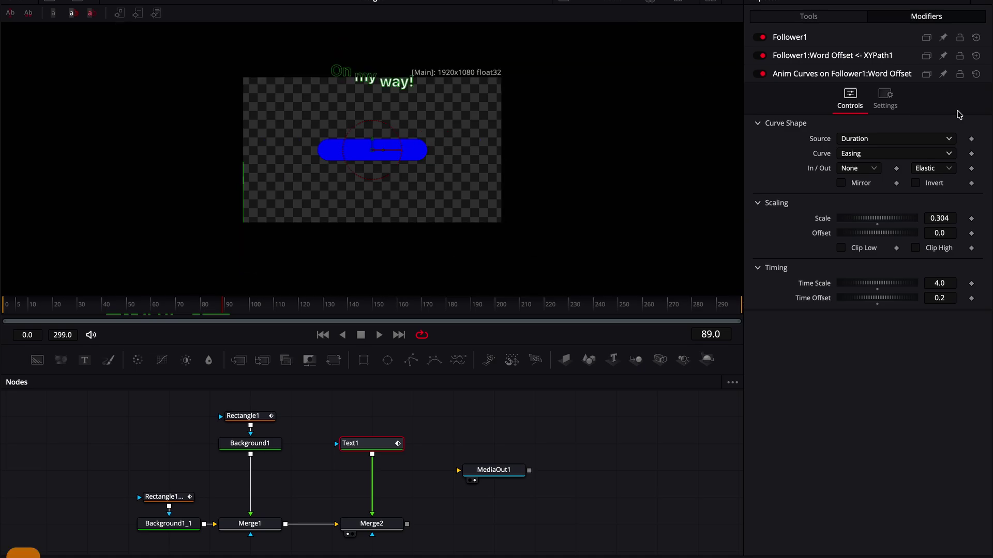
Set the word offset curve's offset to -0.304 and play the animation
left_click_drag(880, 234, 878, 236)
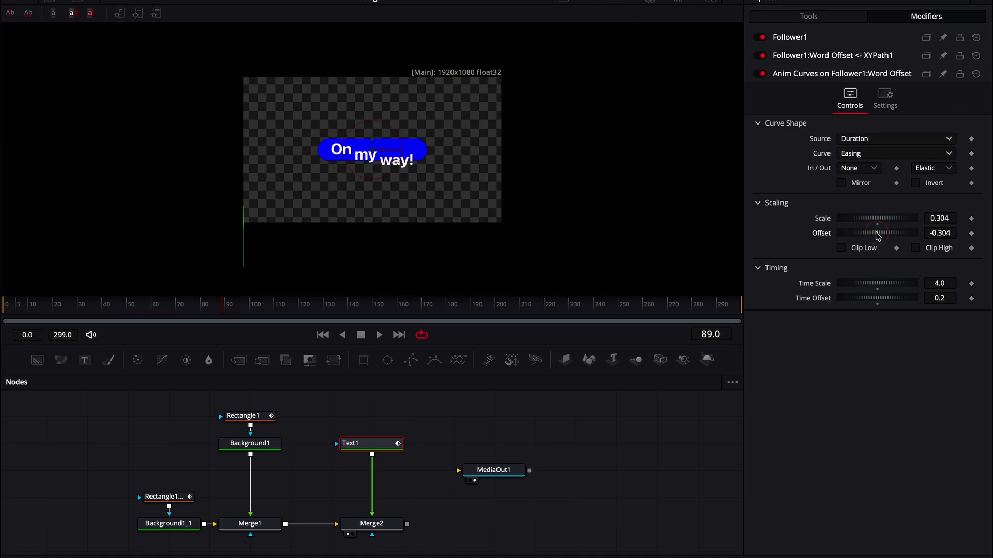
key("space")
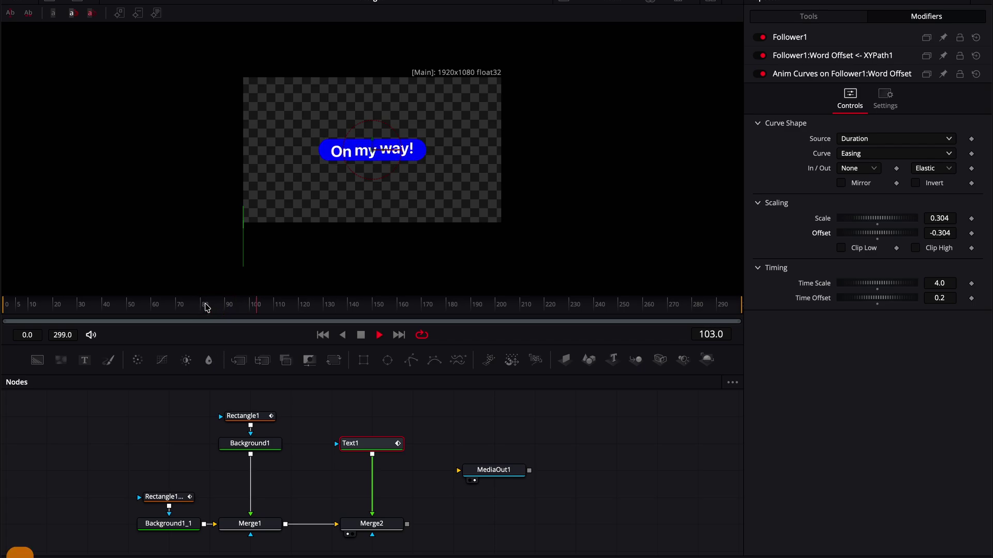
key("space")
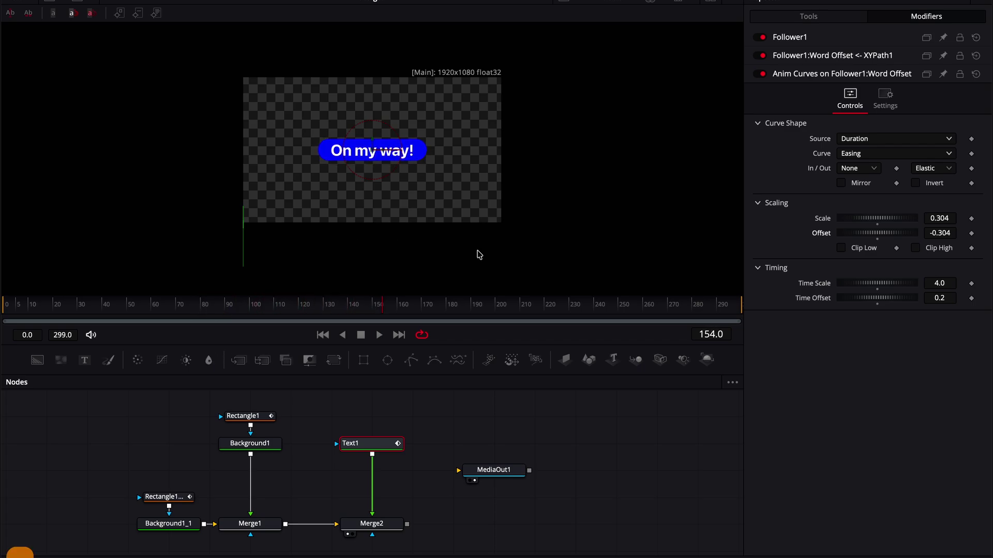
Fine-tune the word offset curve's offset to -0.297 and replay the animation
left_click_drag(940, 235, 943, 233)
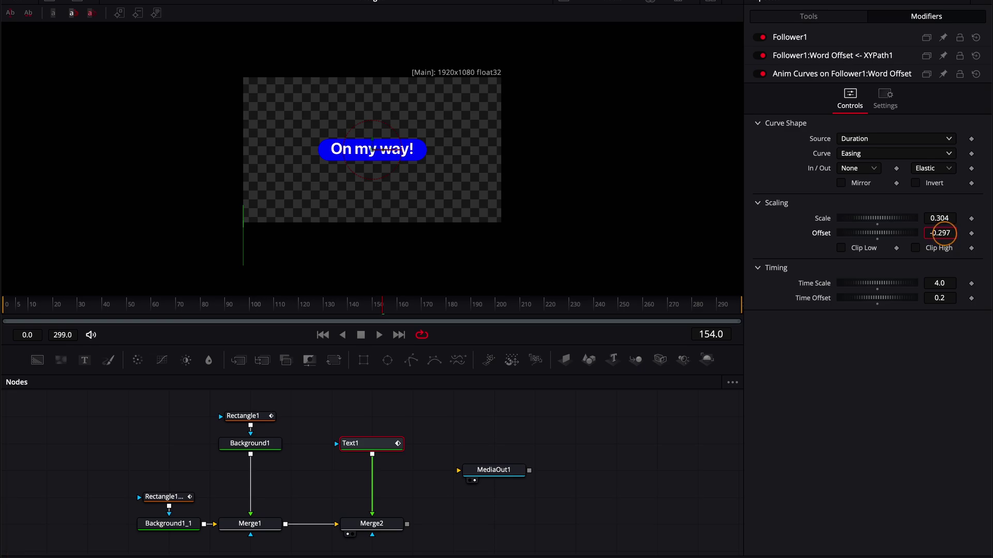
left_click(944, 233)
left_click(114, 308)
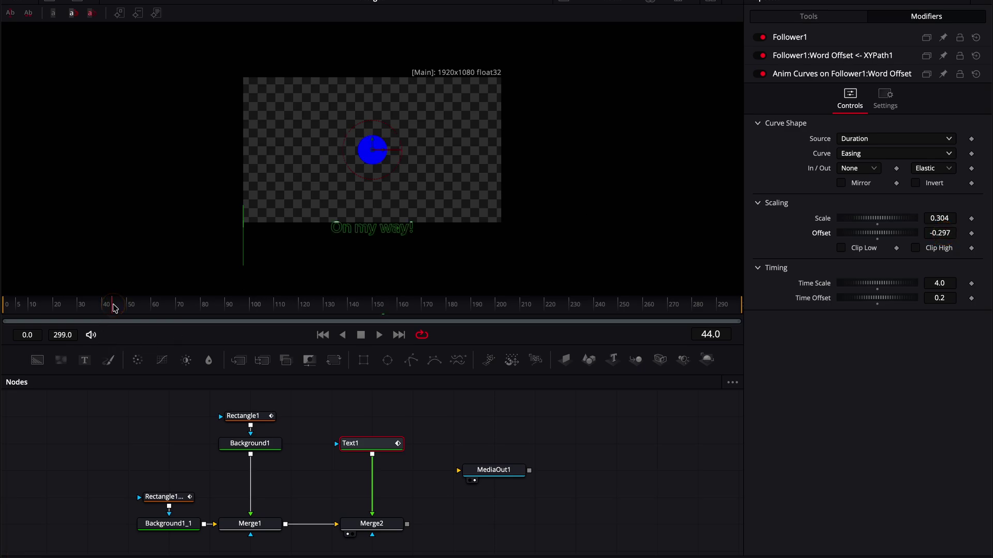
left_click(457, 419)
key("space")
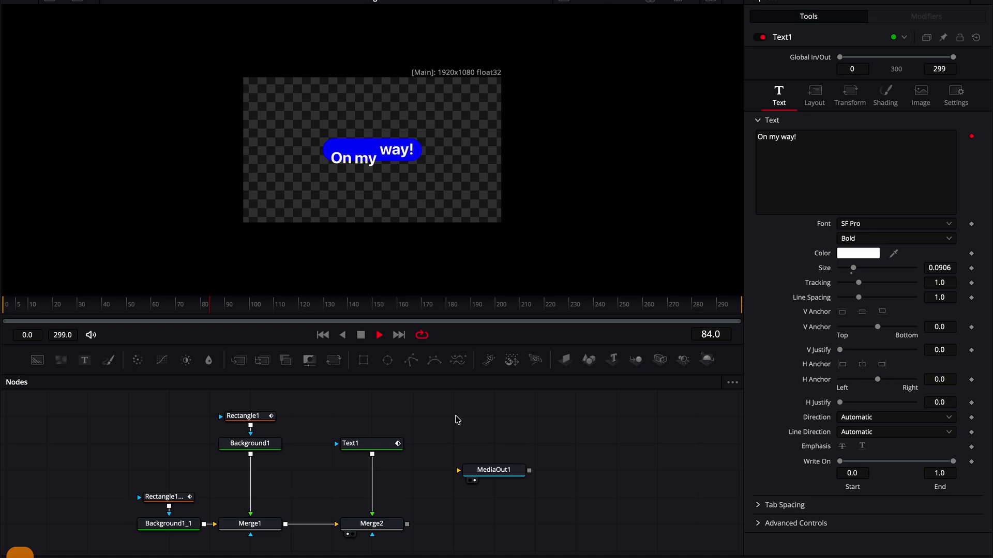
key("space")
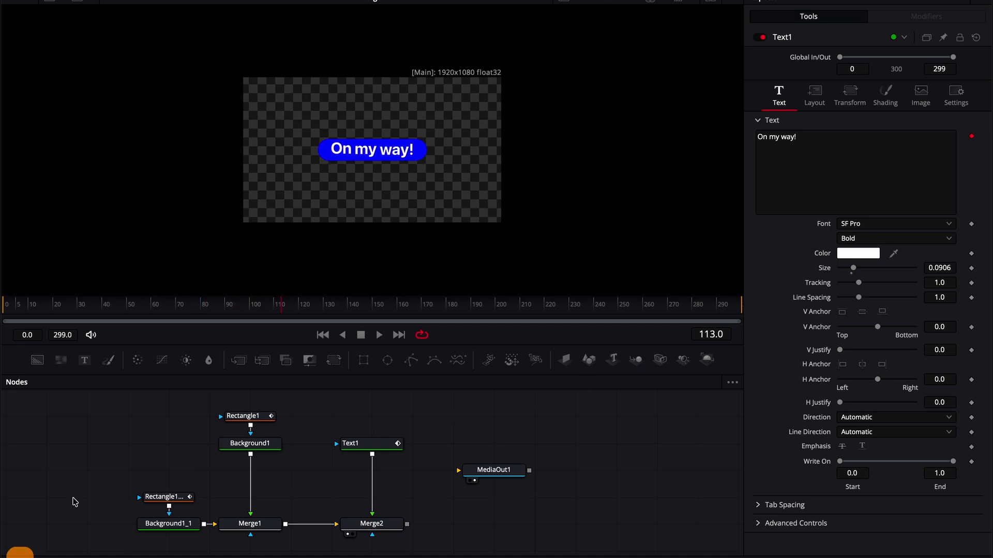
Reduce the word offset curve's scale to 0.18 and play the animation from the first frame
left_click(348, 448)
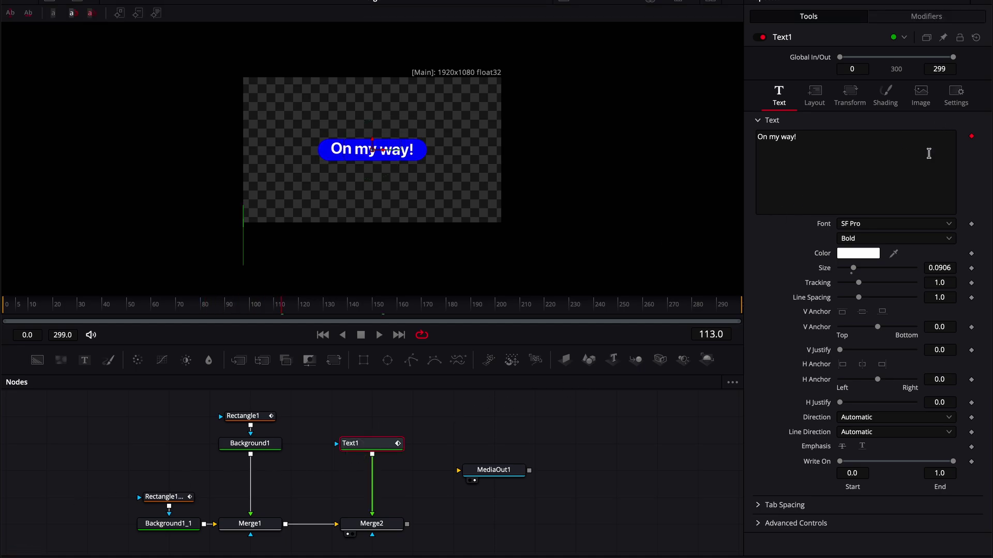
left_click(926, 16)
left_click_drag(940, 182, 879, 189)
left_click(321, 335)
key("space")
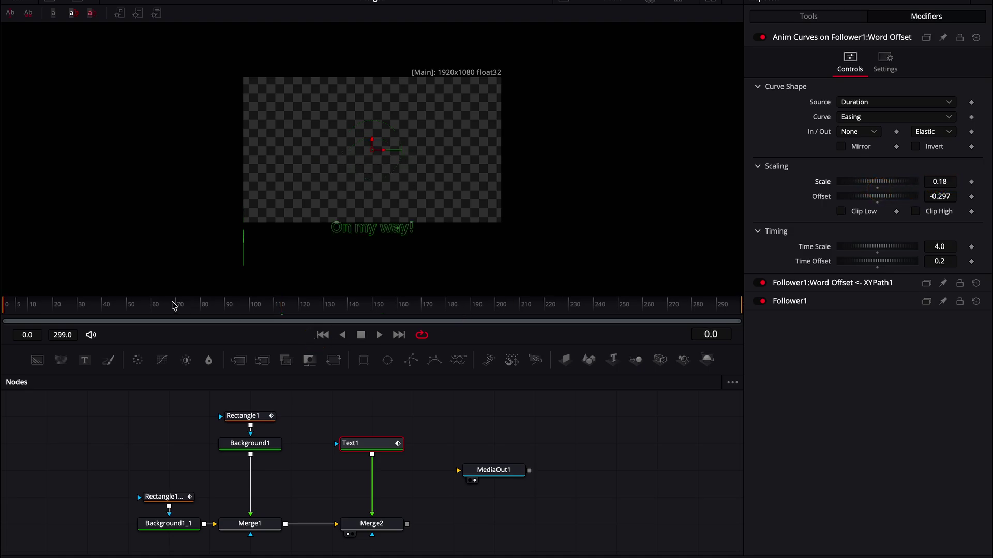
key("space")
Adjust the word offset curve's offset to -0.172 and replay the text pop-in
left_click_drag(884, 201, 941, 197)
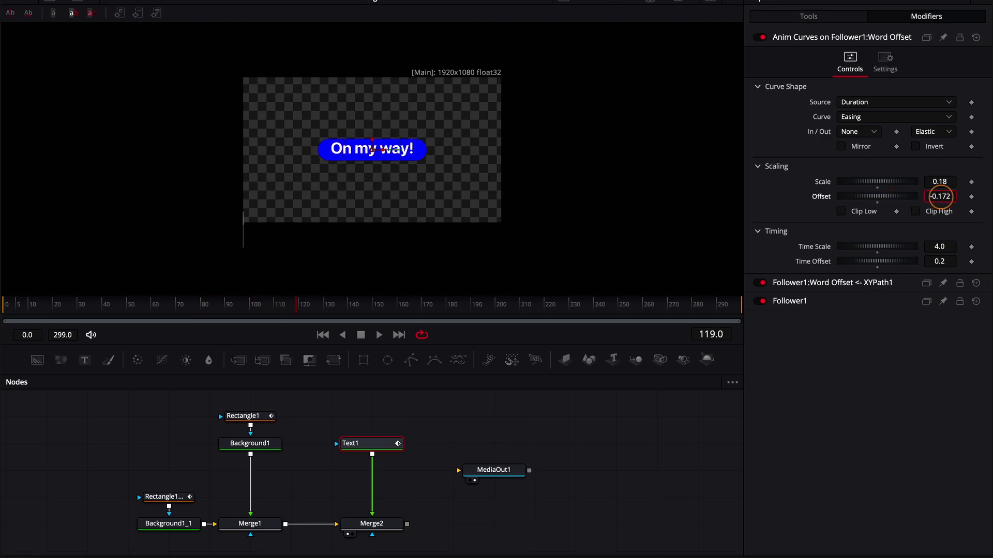
left_click(181, 311)
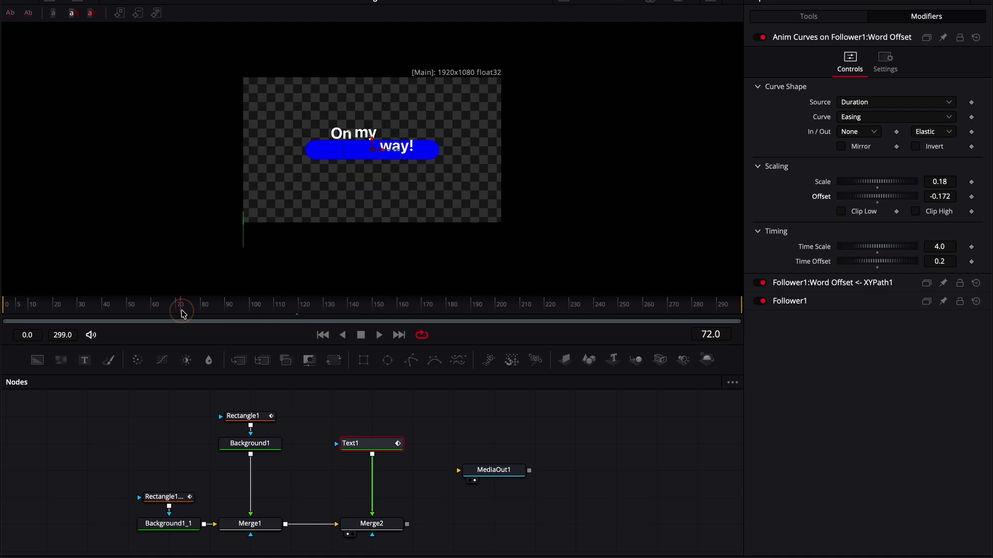
left_click(182, 434)
key("space")
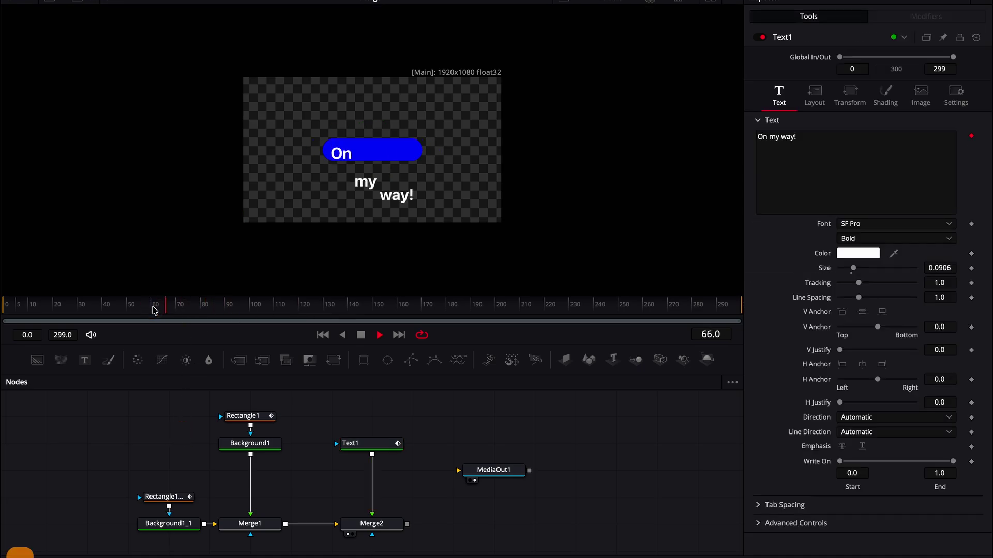
key("space")
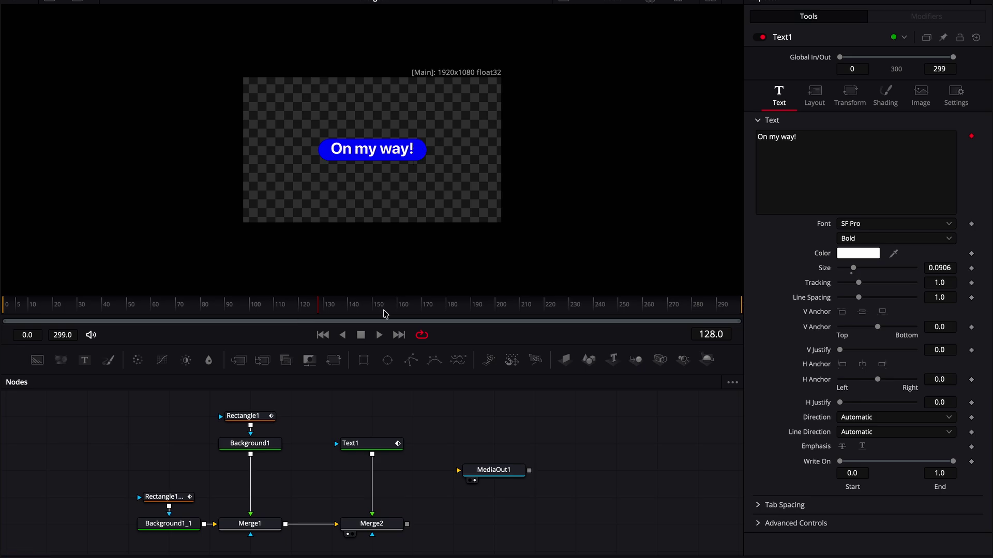
Set Merge2's operator to In so the text is limited to the bubble shape
left_click(365, 524)
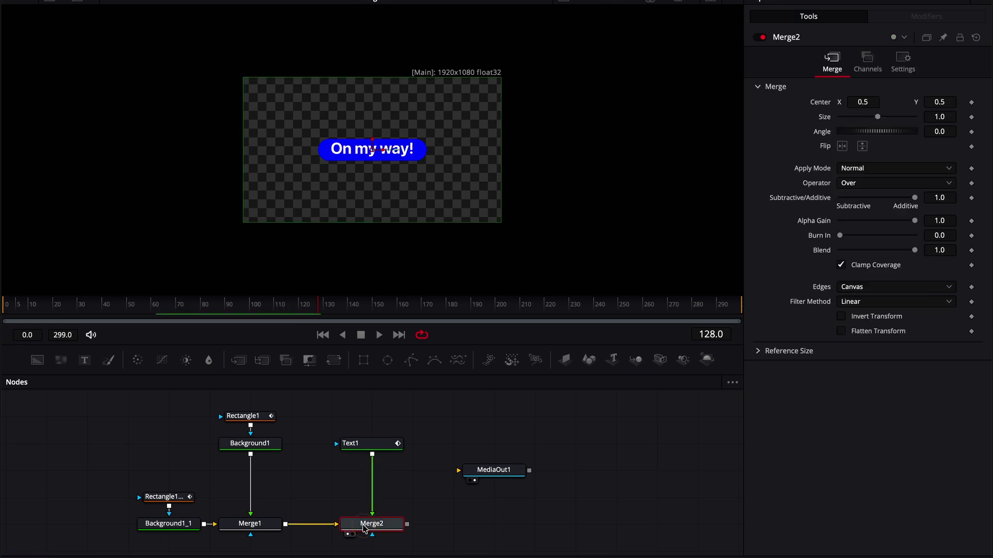
left_click(862, 181)
left_click(856, 217)
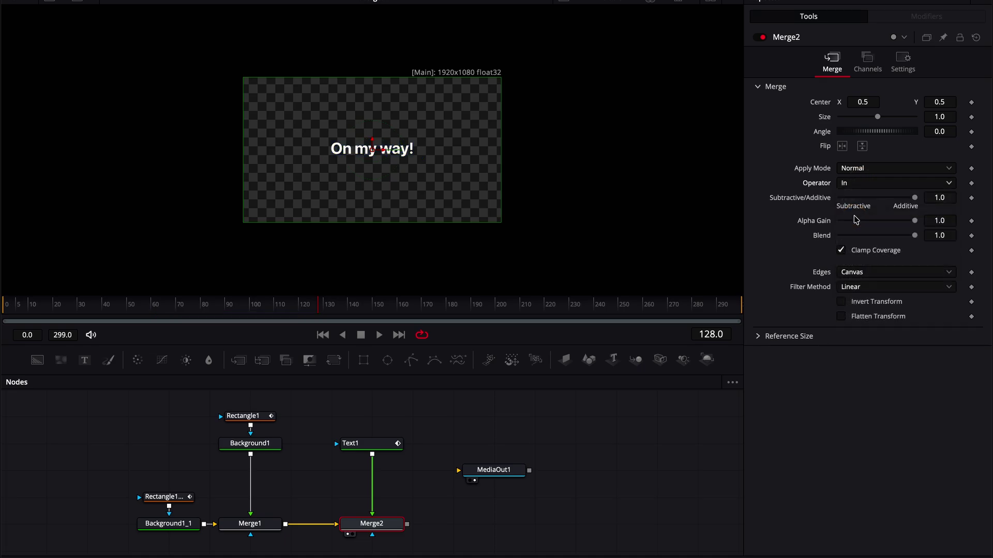
Set Merge2's operator to Atop so the text stays masked over the visible bubble, and replay the animation
key("Down")
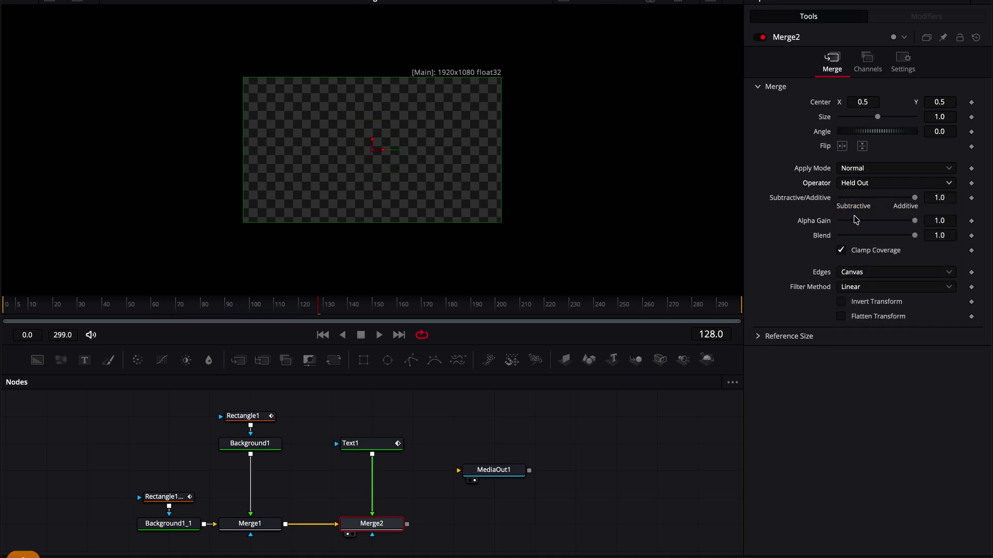
key("Down")
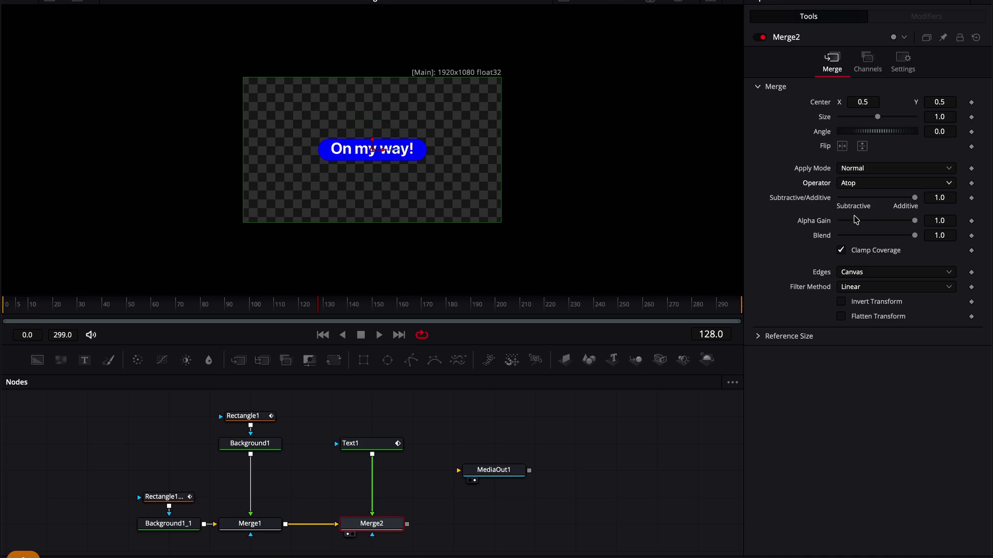
left_click_drag(162, 308, 299, 296)
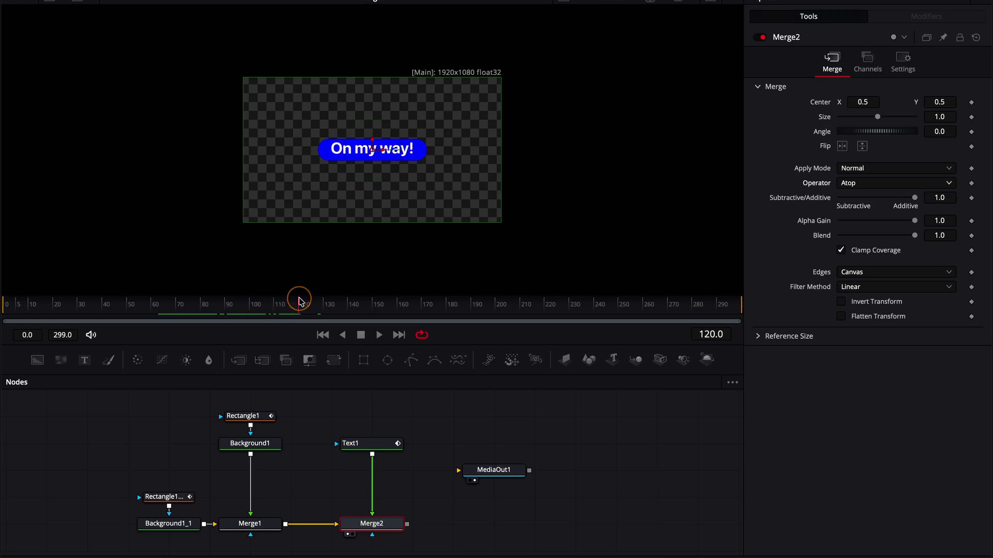
left_click(158, 308)
key("space")
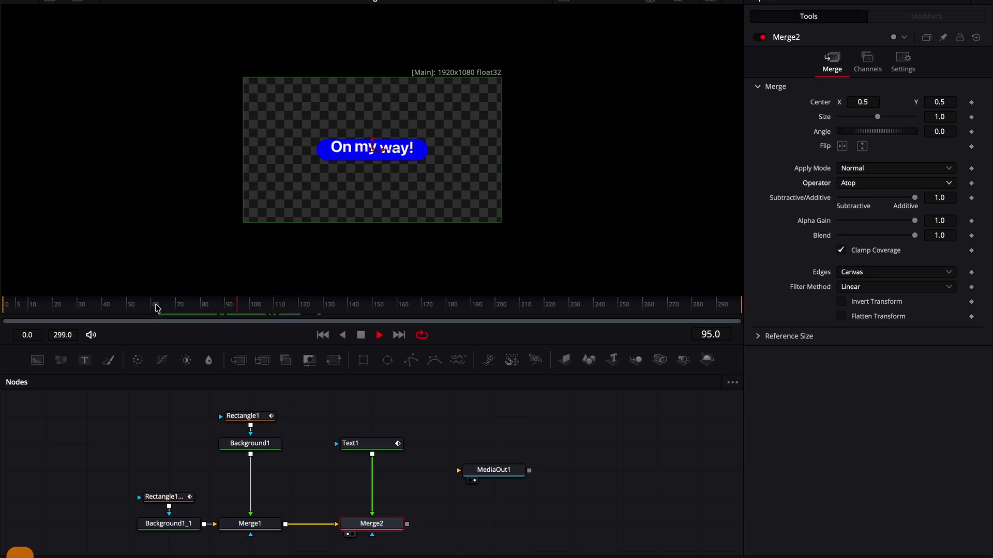
left_click(88, 306)
key("space")
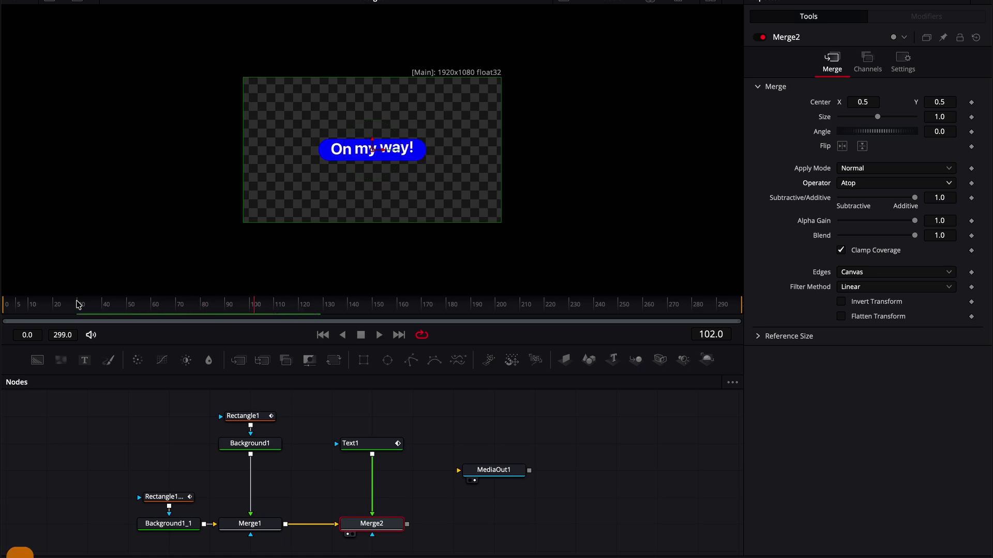
Open the timing settings of Text1's Follower1 modifier
left_click(813, 2)
left_click(813, 2)
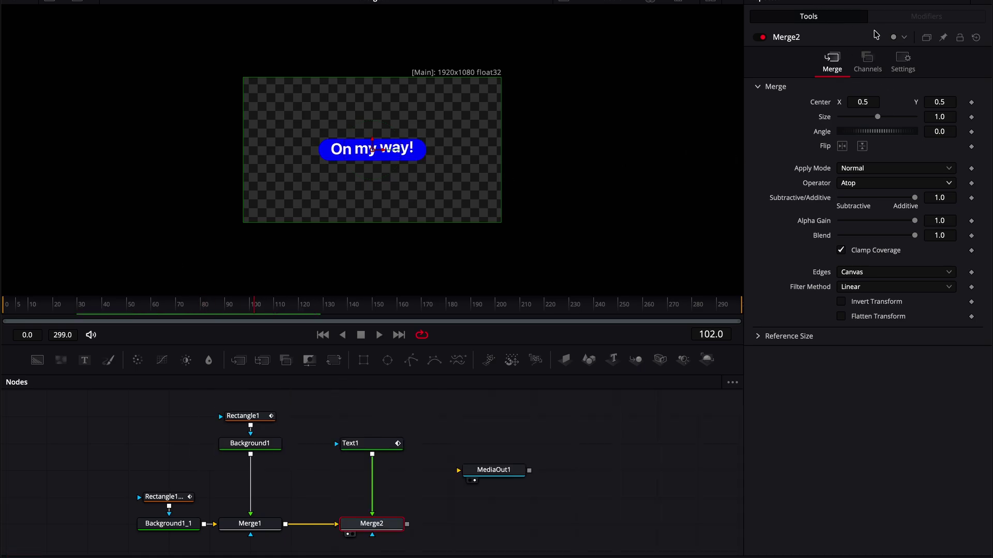
left_click(385, 444)
left_click(926, 17)
left_click(814, 3)
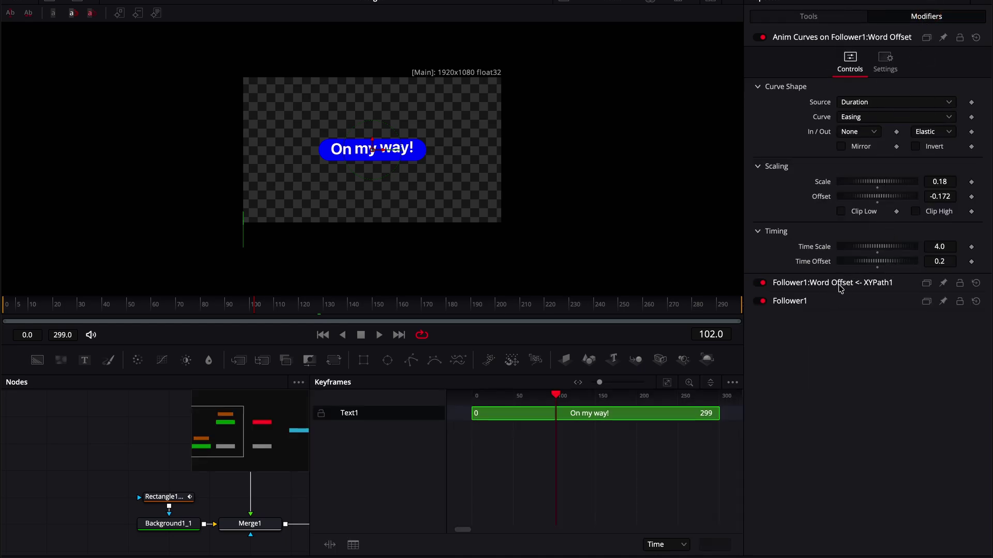
left_click(828, 301)
left_click(796, 99)
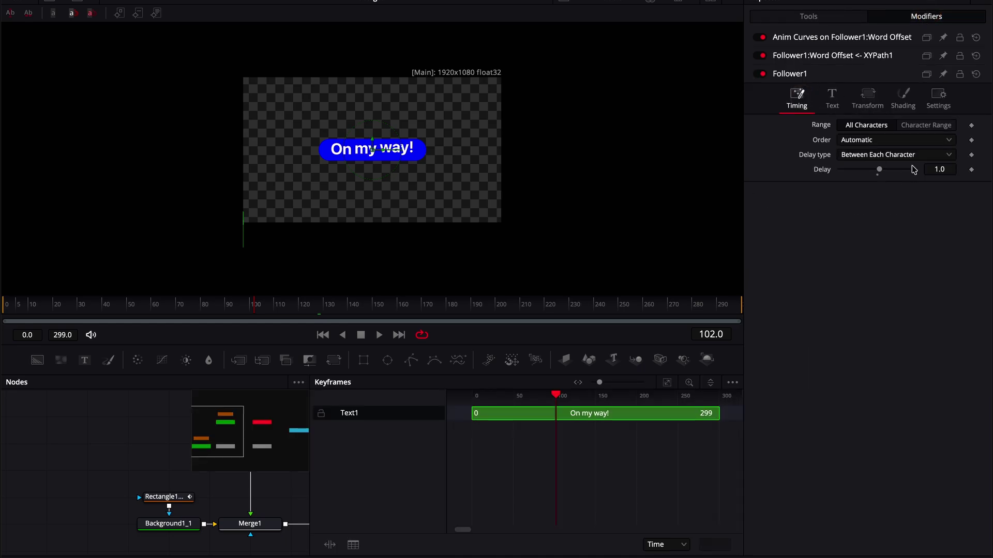
Raise the Follower1 delay to 2.8 and replay the text pop-in
left_click_drag(880, 173, 882, 173)
left_click_drag(255, 305, 133, 307)
key("space")
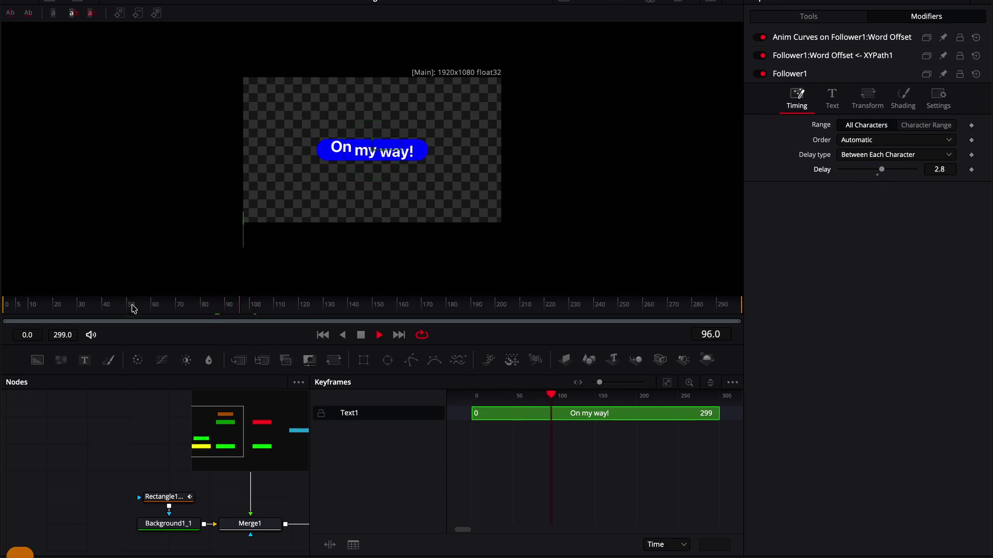
key("space")
Set the Follower1 delay between characters to 1.5 and play the animation again
left_click(952, 172)
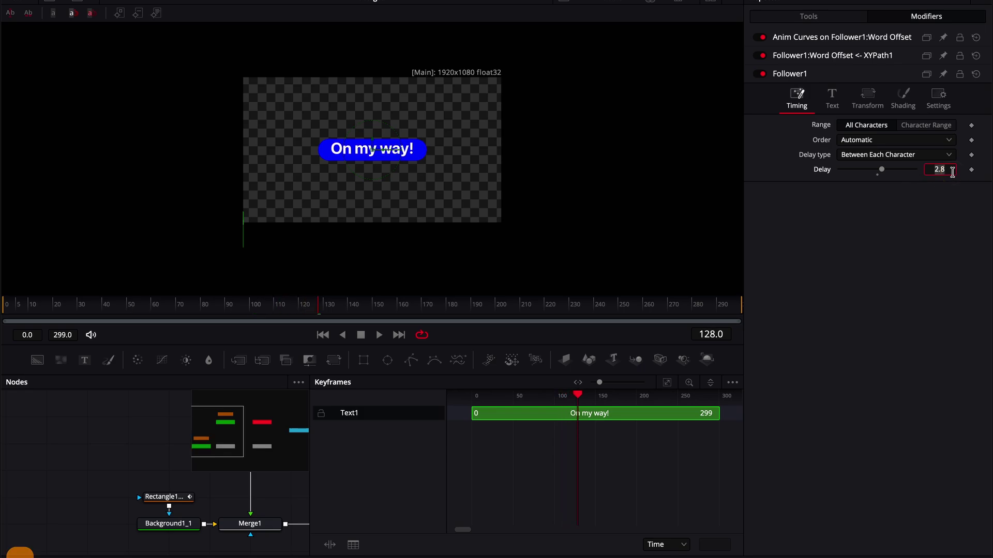
type("1.5")
key("Return")
left_click_drag(246, 305, 157, 309)
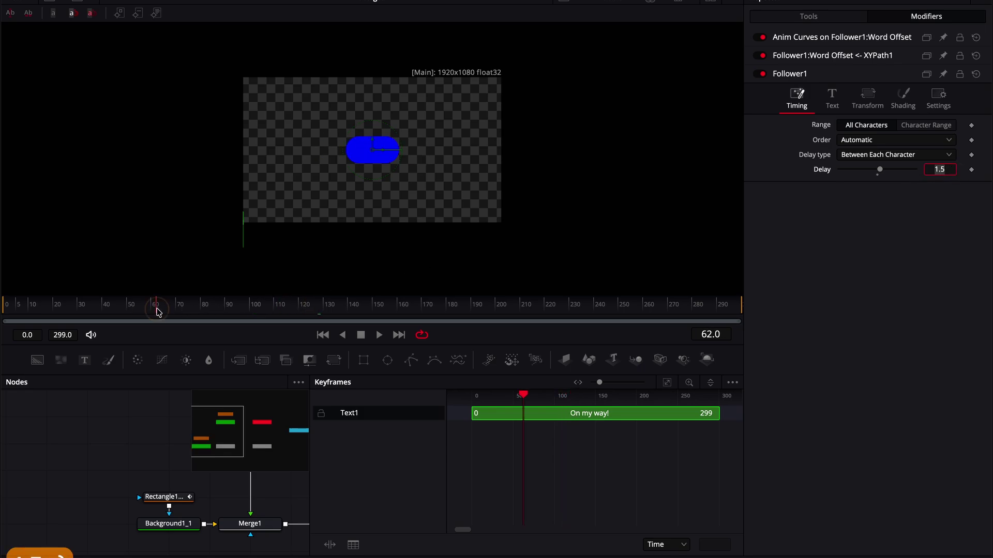
left_click(96, 507)
key("space")
key("space")
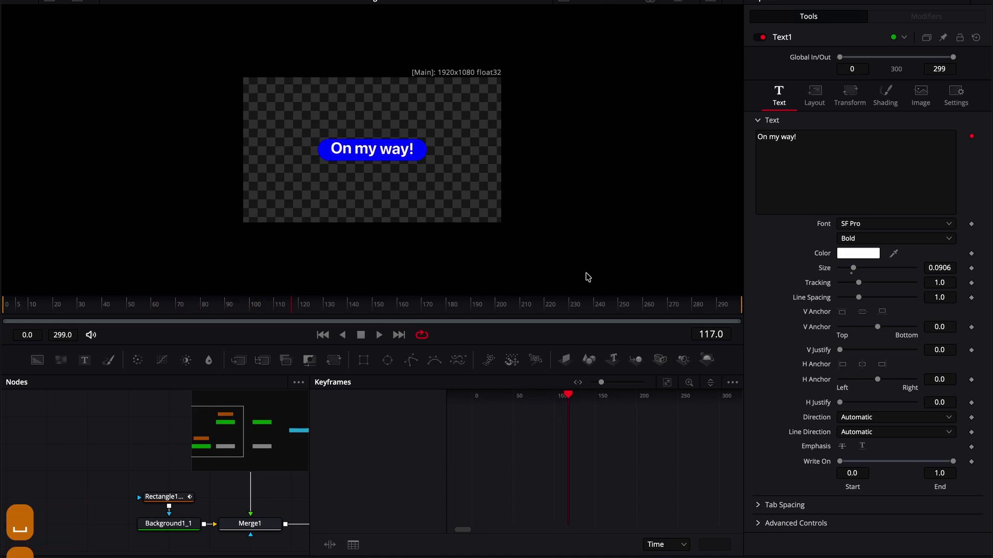
Move MediaOut1 farther from Merge2 to free space in the node graph, and fit the composition to the viewer
left_click(650, 1)
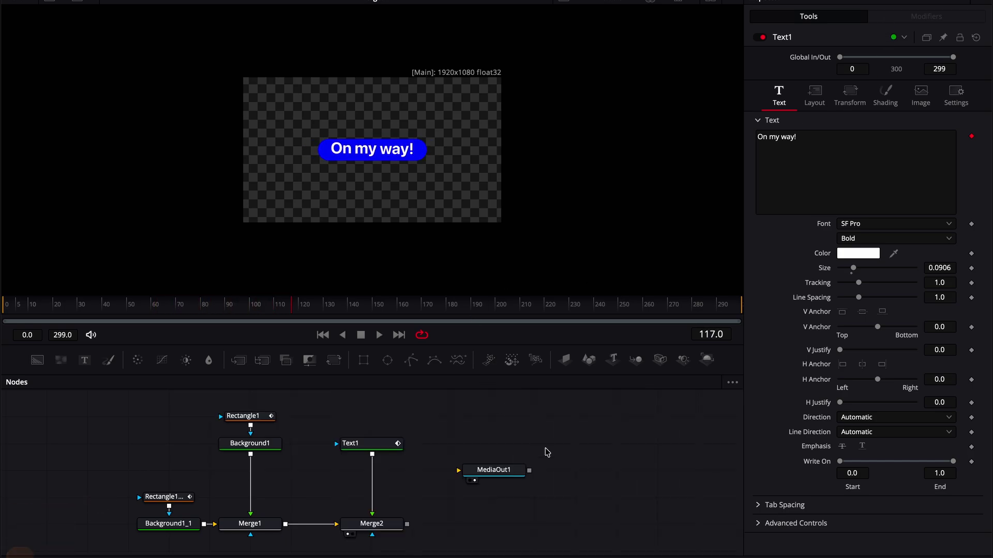
left_click(635, 468)
left_click(506, 485)
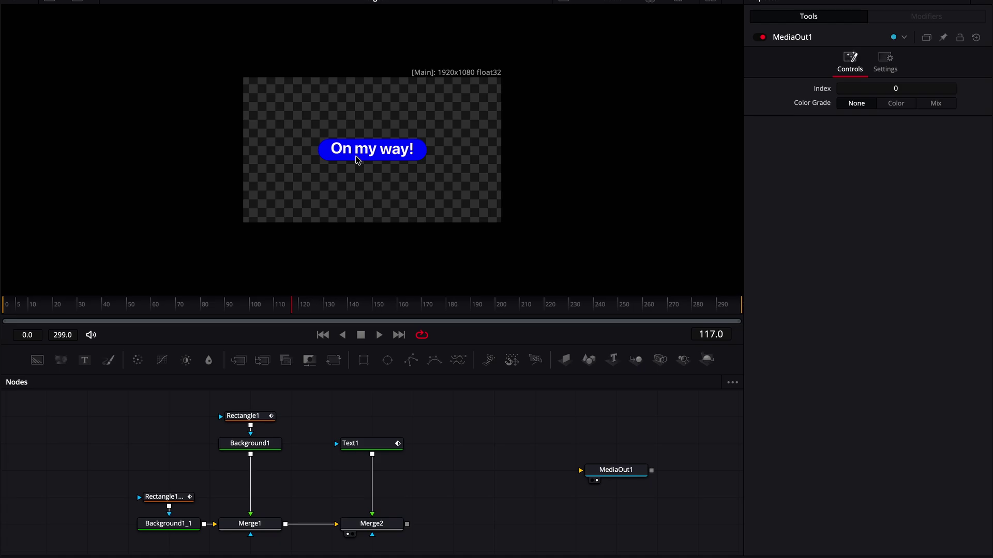
key("ctrl+f")
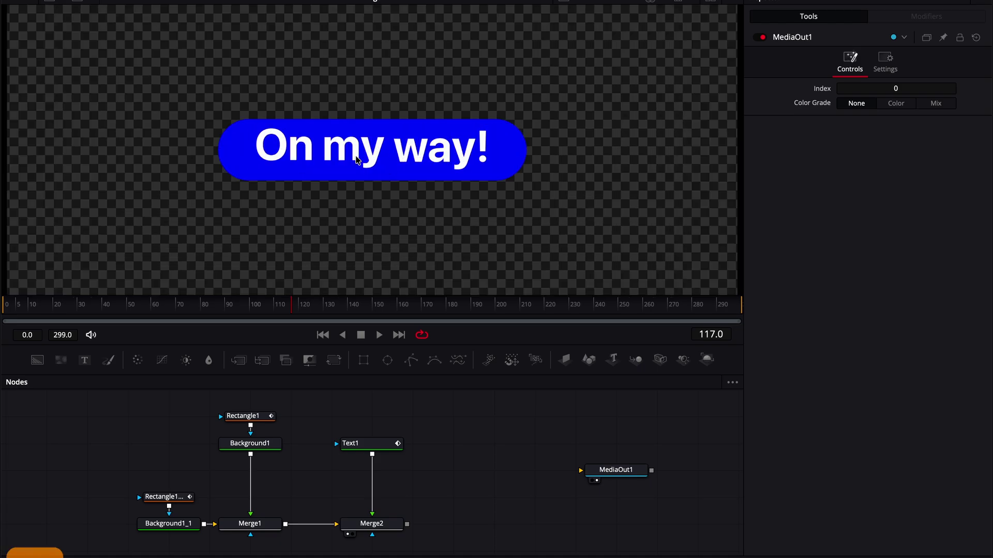
scroll(452, 428, "down", 2)
scroll(452, 428, "right", 5)
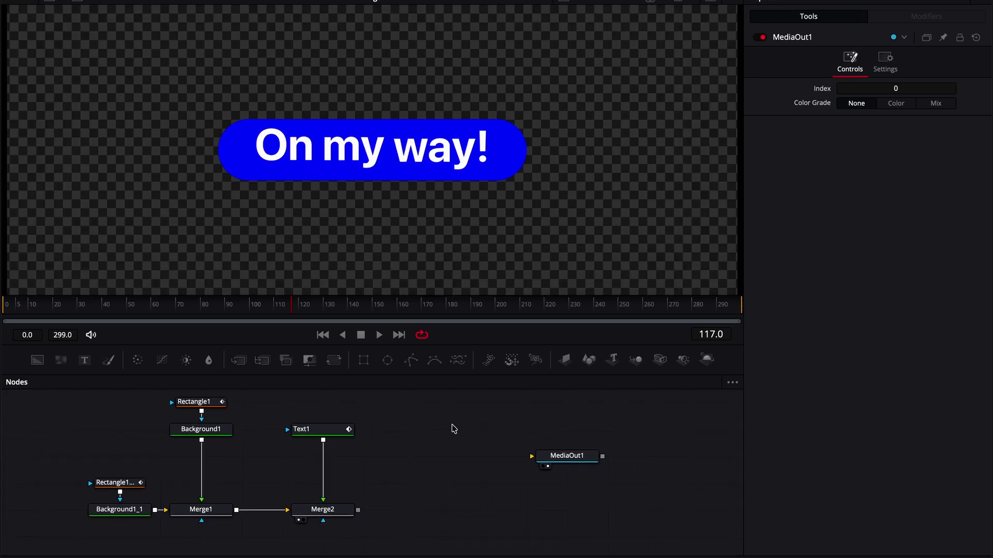
left_click_drag(506, 450, 559, 450)
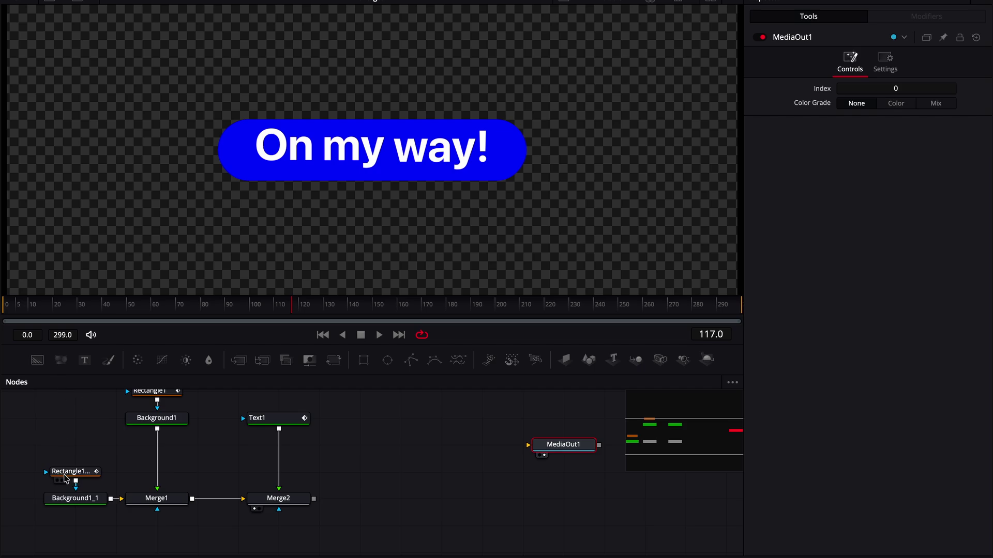
Duplicate Background1_1 together with its rectangle mask and merge the copy over Merge2's output
left_click_drag(42, 454, 108, 513)
key("super+c")
key("super+v")
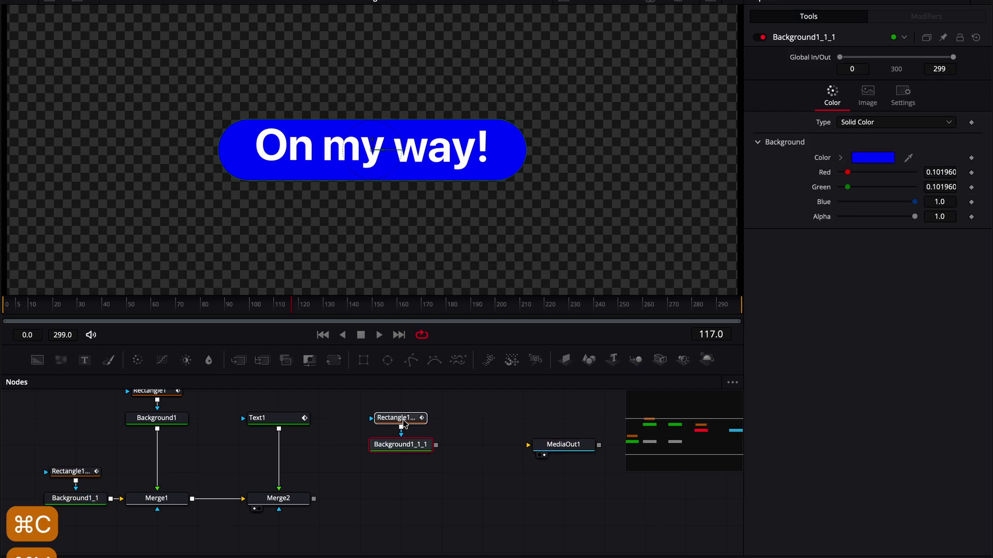
left_click_drag(437, 446, 313, 499)
Strip the width and height animation from the copied rectangle, and turn its background cyan by setting green to 1.0
left_click(396, 418)
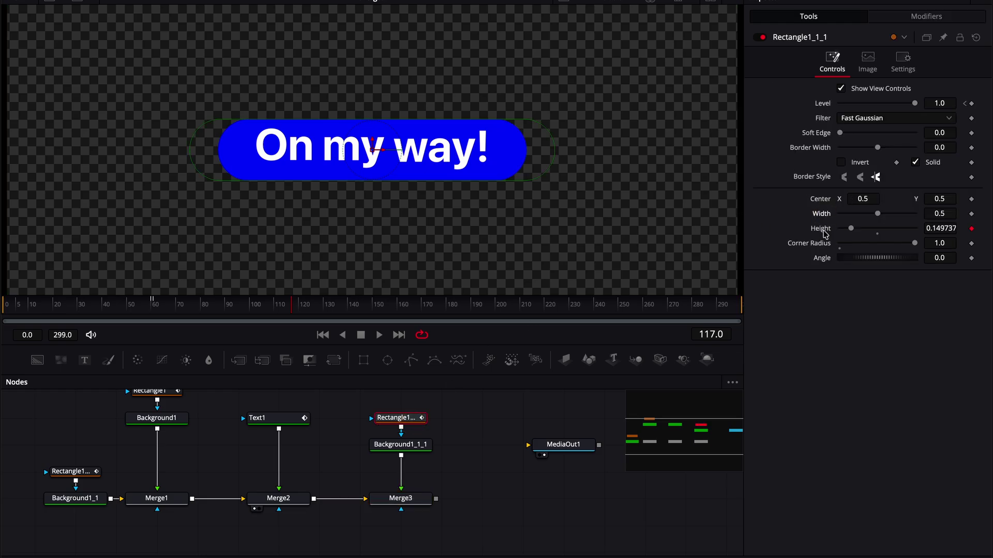
left_click(401, 498)
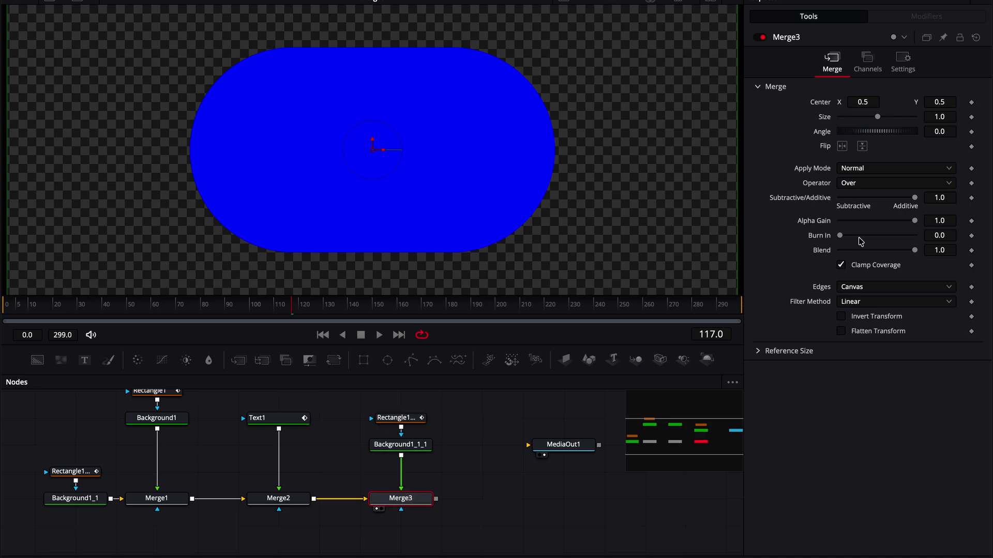
left_click(425, 446)
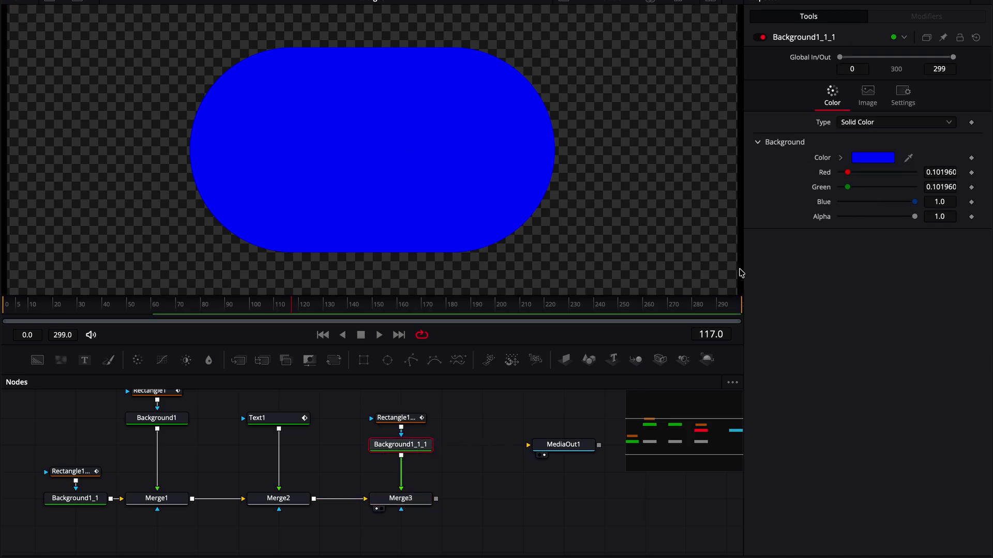
left_click_drag(847, 188, 915, 187)
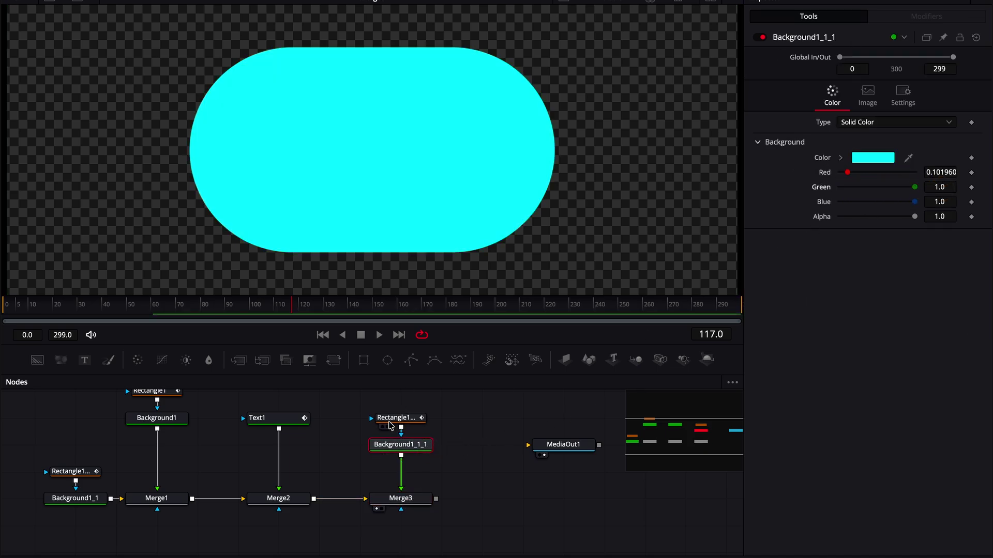
Apply the Anim Curves modifier to the width of the copied rectangle Rectangle1_1_1
left_click(389, 420)
right_click(820, 219)
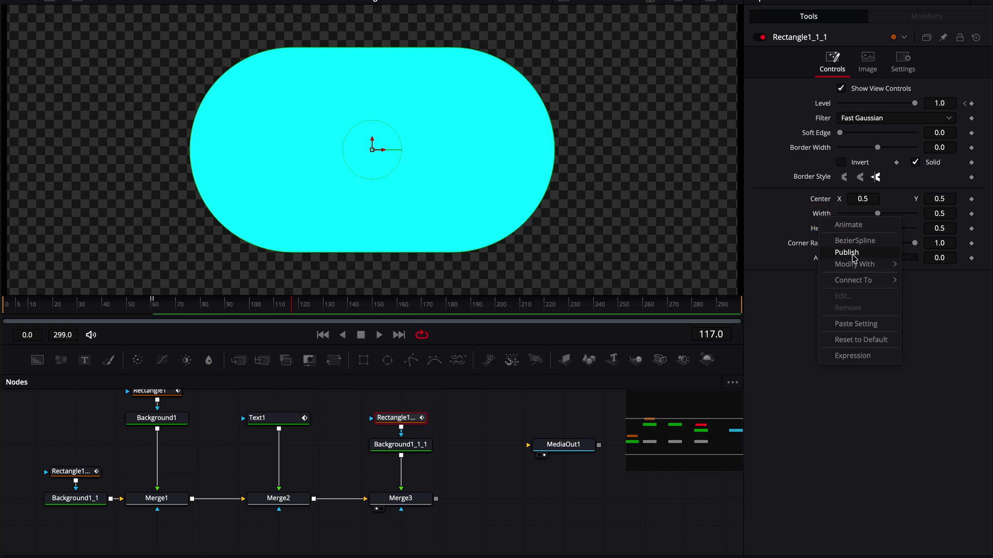
mouse_move(856, 264)
left_click(806, 265)
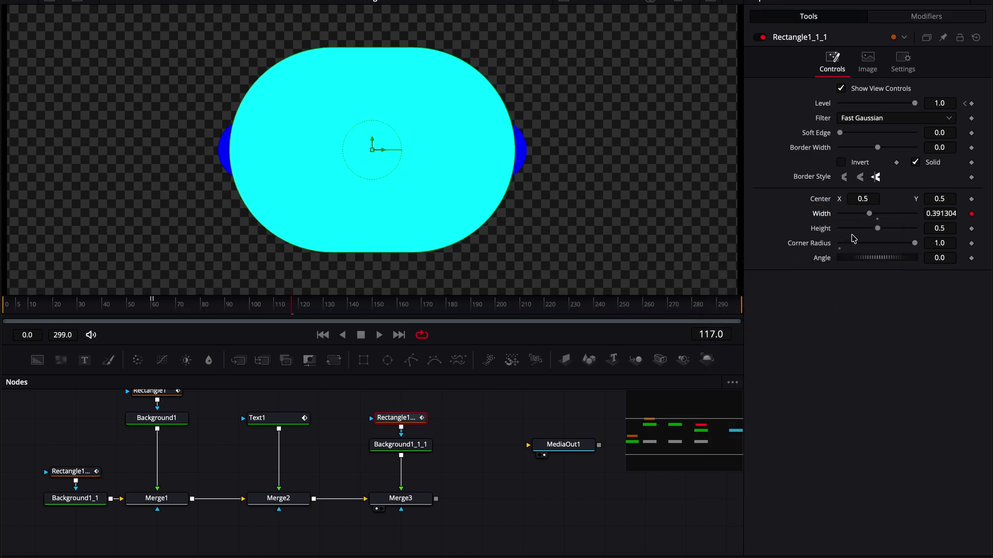
Configure the width's Anim Curves with source Duration, curve Easing and an Elastic out easing
left_click(926, 15)
left_click(879, 102)
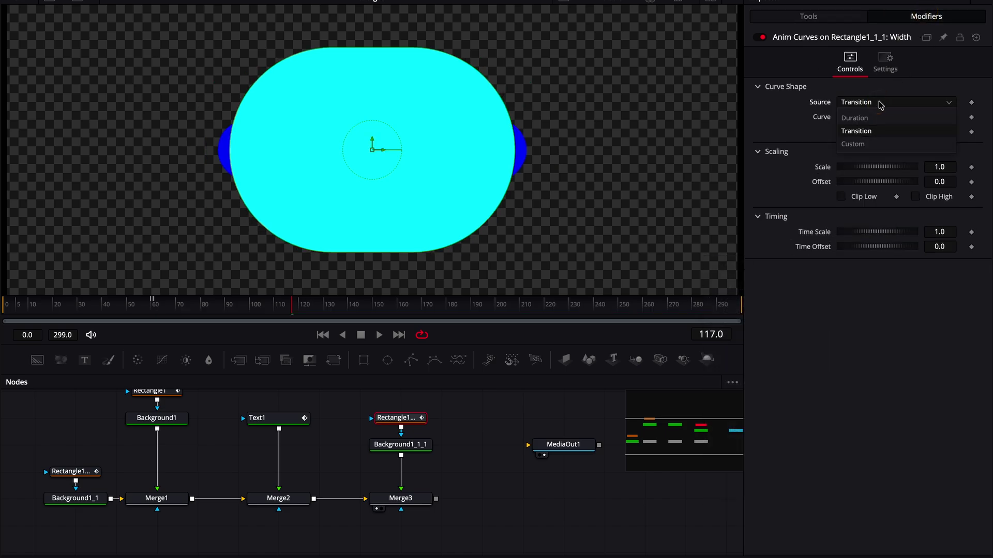
left_click(863, 123)
left_click(872, 117)
left_click(871, 145)
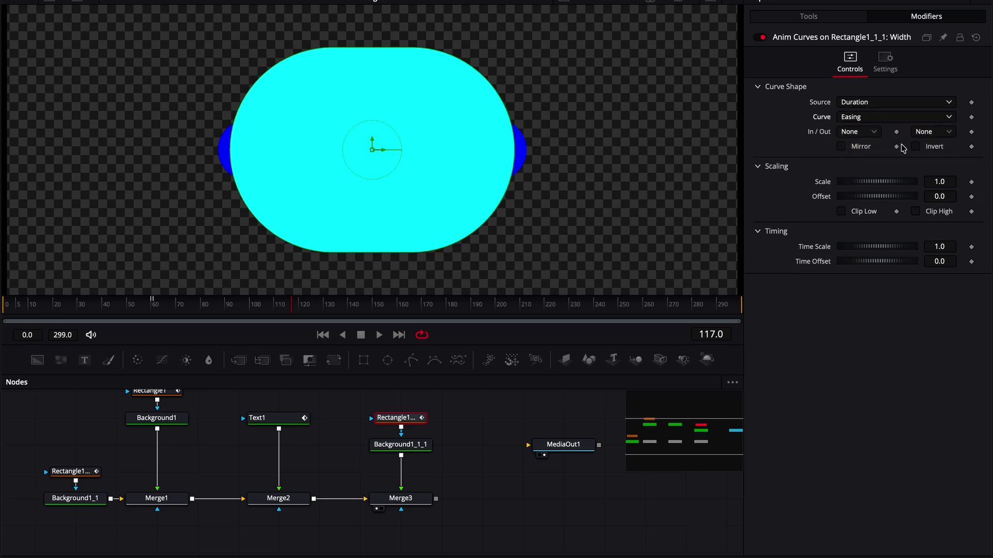
left_click(934, 136)
left_click(926, 262)
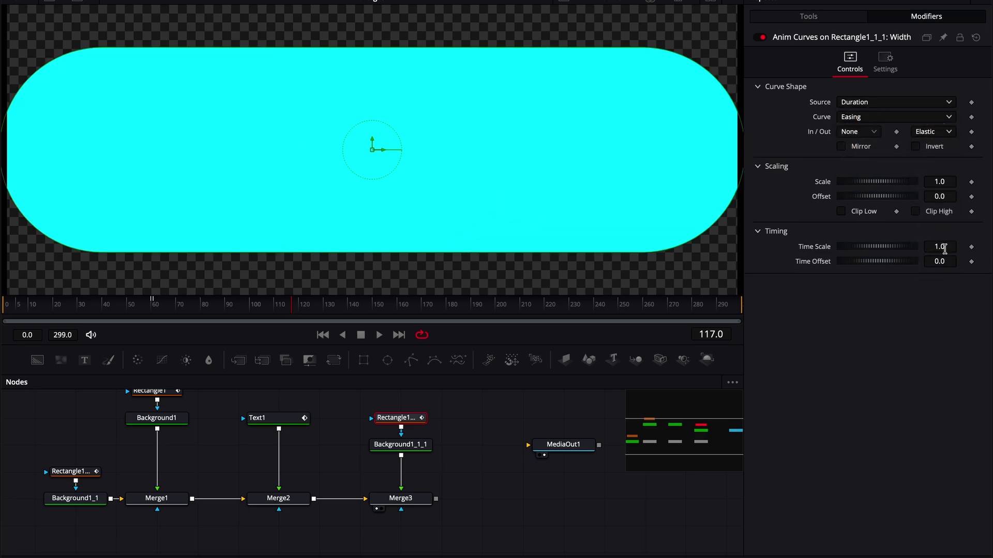
Set the width curve's time scale to 4.0 and its scale to 0.421 so the cyan shape matches the bubble's width
type("4")
key("Tab")
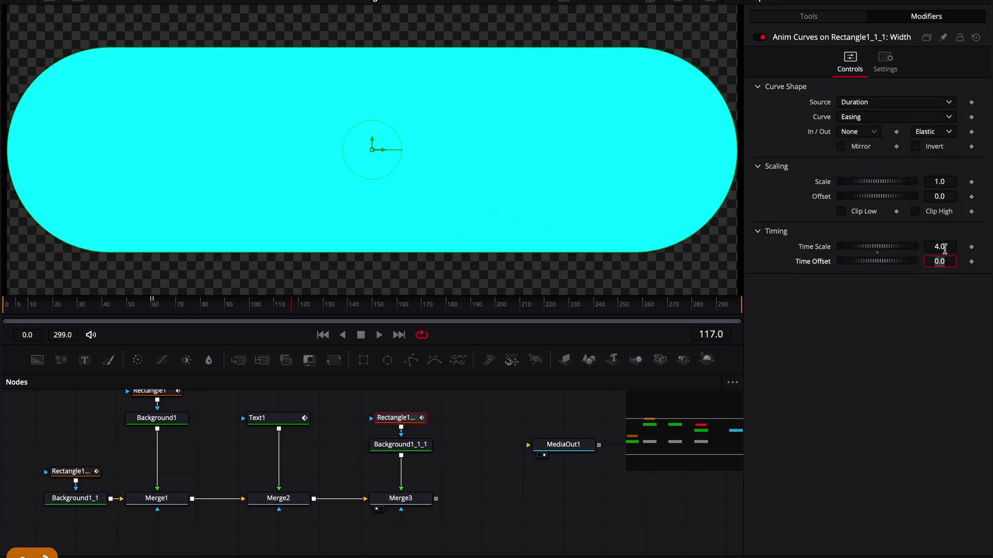
left_click(291, 305)
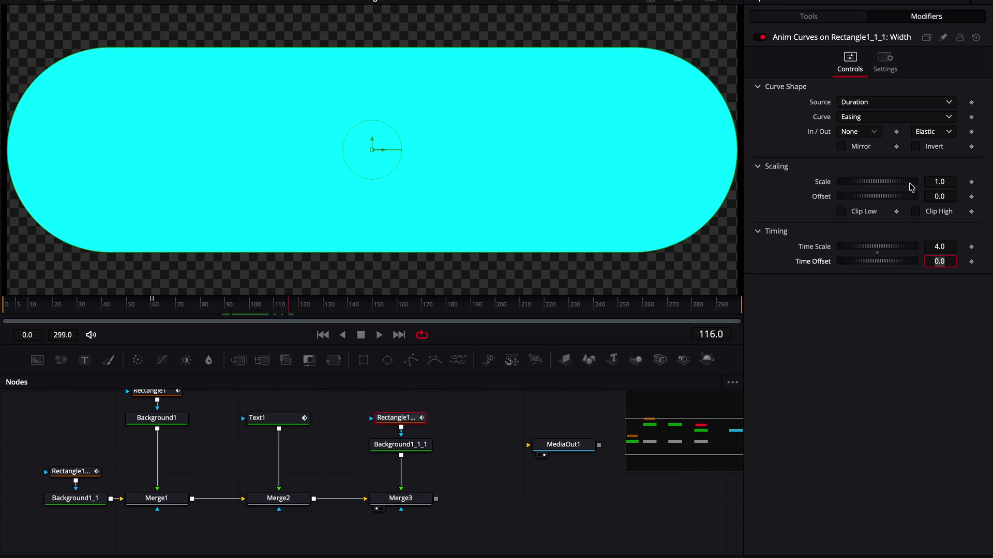
left_click_drag(895, 185, 879, 187)
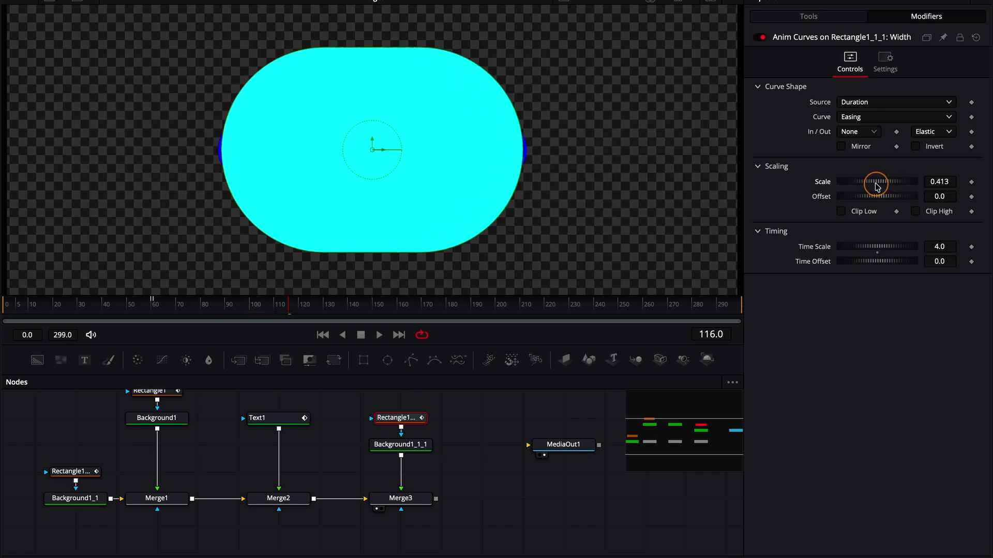
left_click(944, 181)
scroll(945, 181, "up", 2)
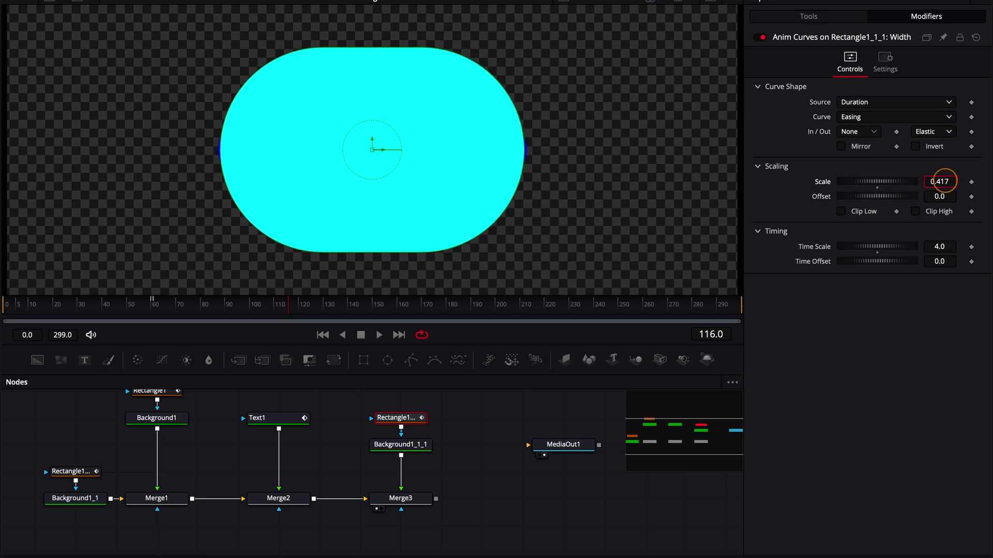
key("Return")
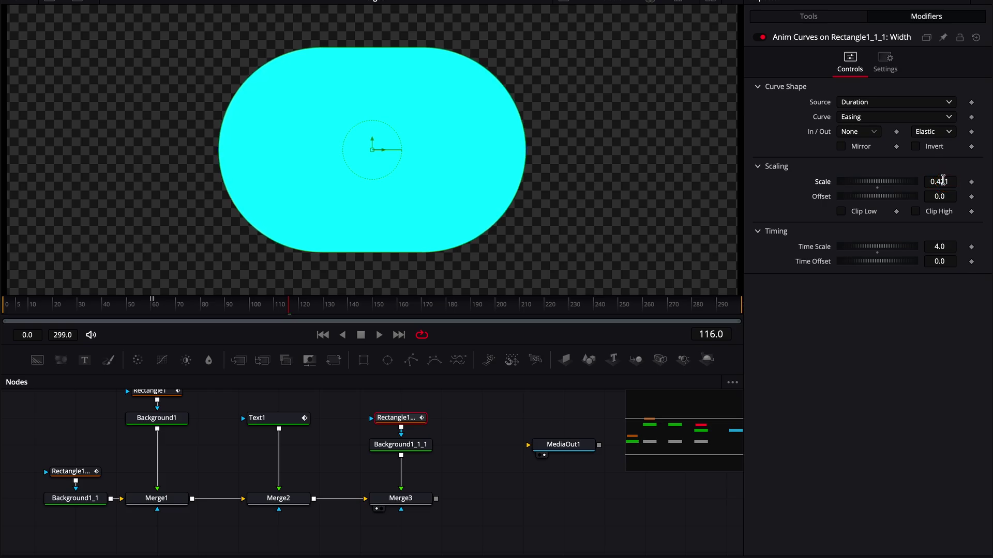
Apply the Anim Curves modifier to the height of Rectangle1_1_1
left_click(808, 16)
right_click(822, 231)
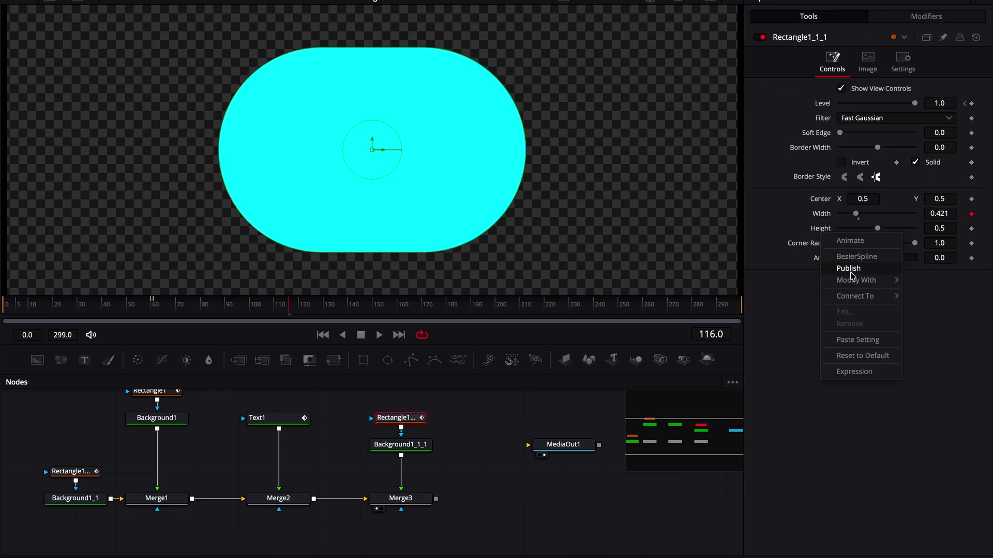
mouse_move(853, 280)
left_click(802, 281)
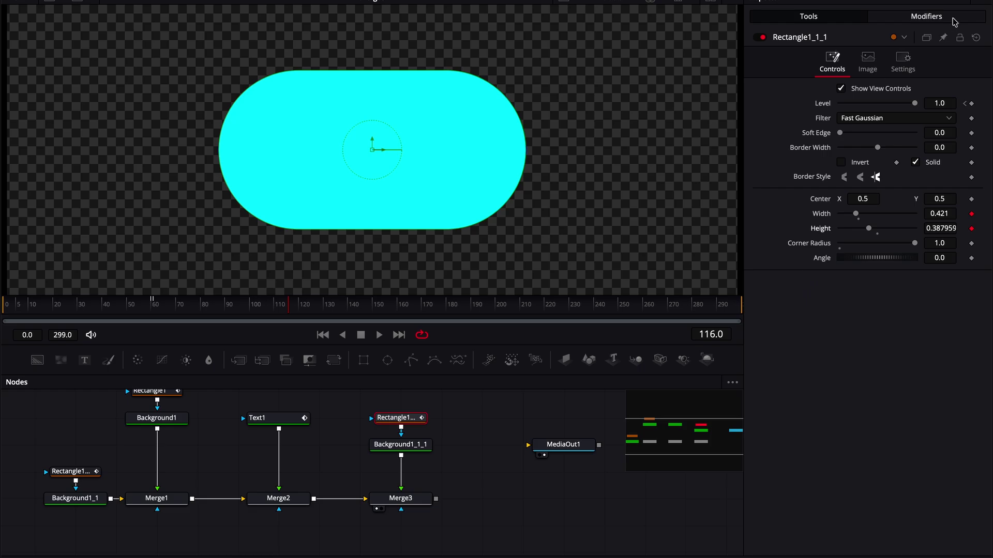
Configure the height's Anim Curves with source Duration, curve Easing and an Elastic out easing
left_click(926, 16)
left_click(868, 124)
left_click(867, 137)
left_click(868, 136)
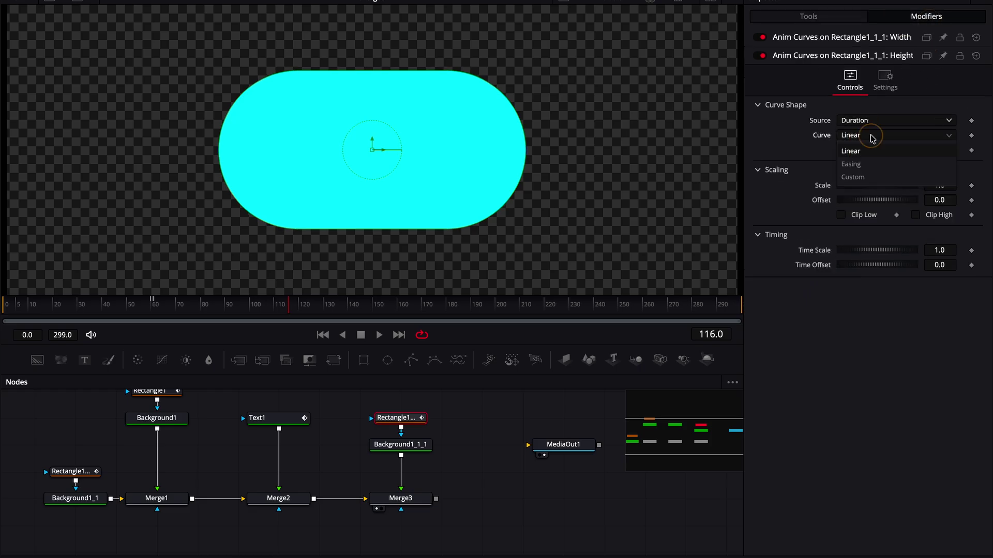
left_click(868, 162)
left_click(937, 151)
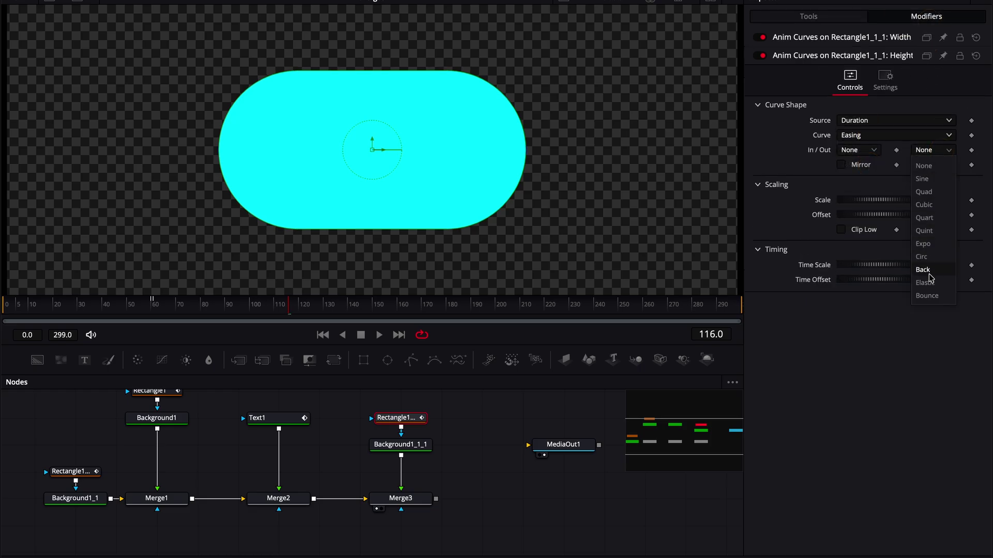
left_click(926, 271)
Set the height curve's time scale to 4.0 and its scale to 0.15
left_click(942, 200)
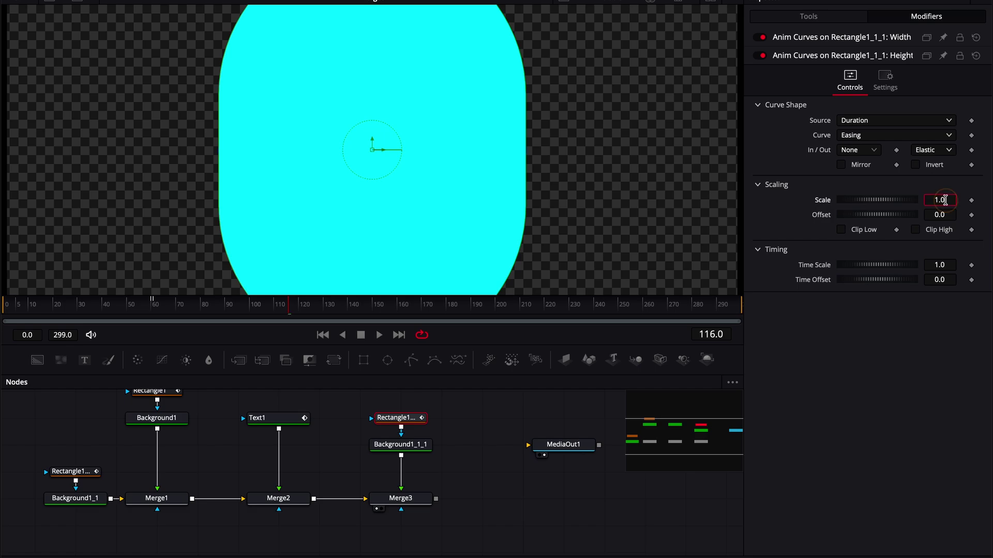
left_click(942, 266)
type("4")
key("Tab")
left_click_drag(879, 200, 852, 203)
left_click(939, 200)
type("0.141")
key("BackSpace")
key("BackSpace")
type("5")
key("Return")
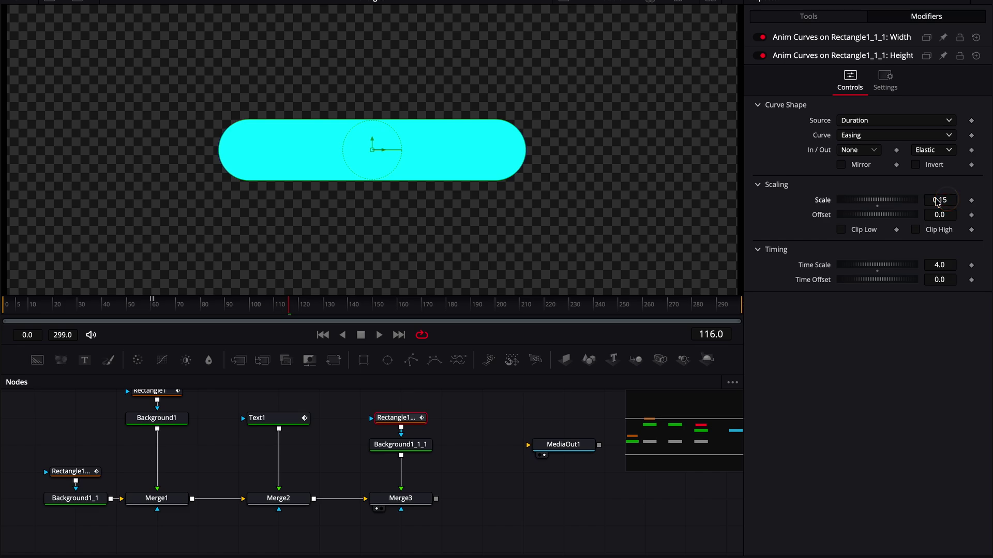
Recolor Background1_1_1 to blue and view Merge2 at frame 140 to compare it with the message bubble
left_click(387, 444)
left_click(889, 162)
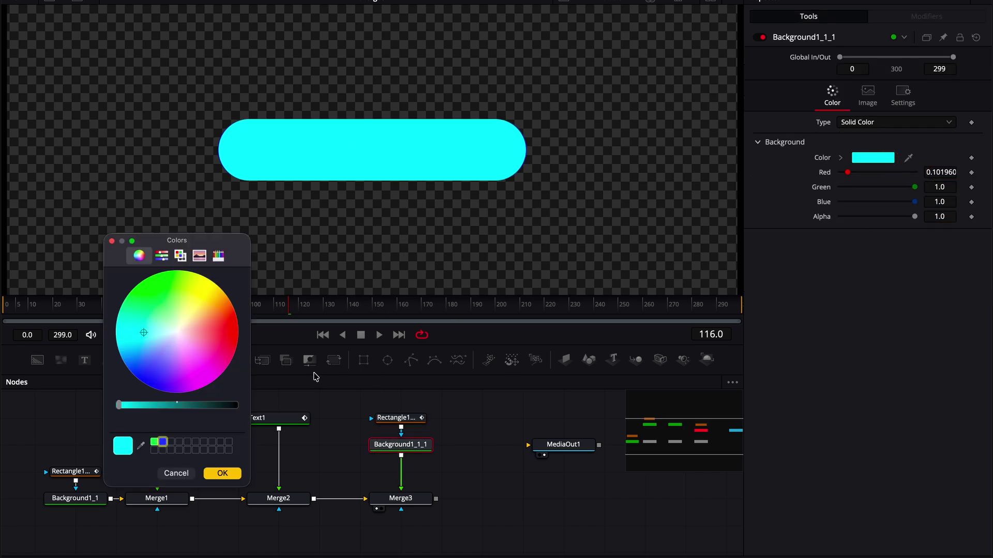
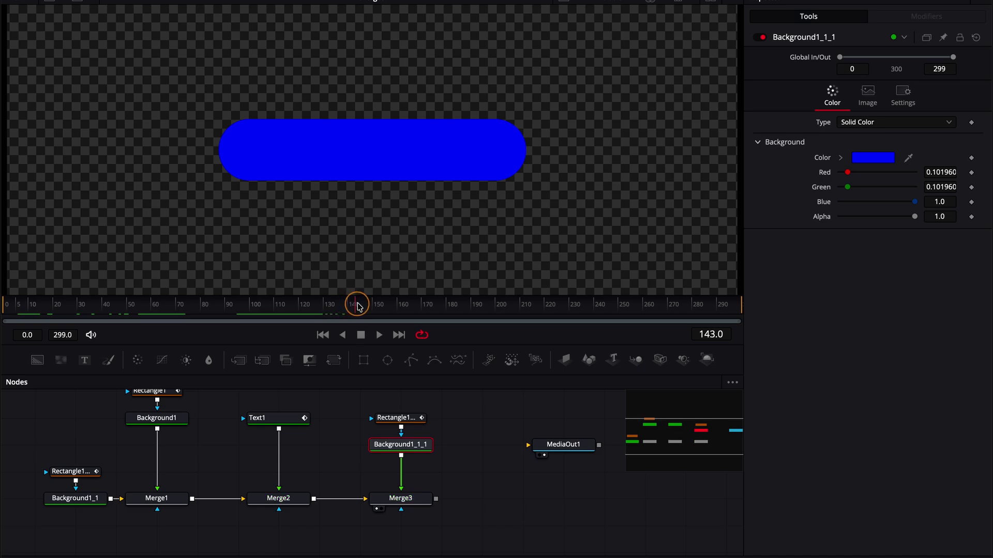
left_click(286, 508)
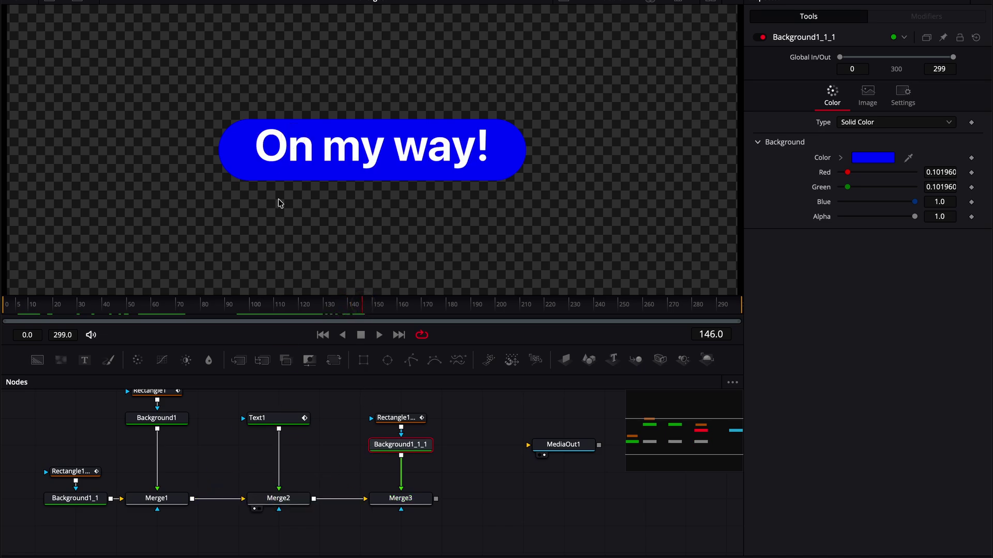
left_click(348, 300)
Set the time offset of Rectangle1_1_1's height curve to 0.468
left_click(401, 498)
left_click(397, 417)
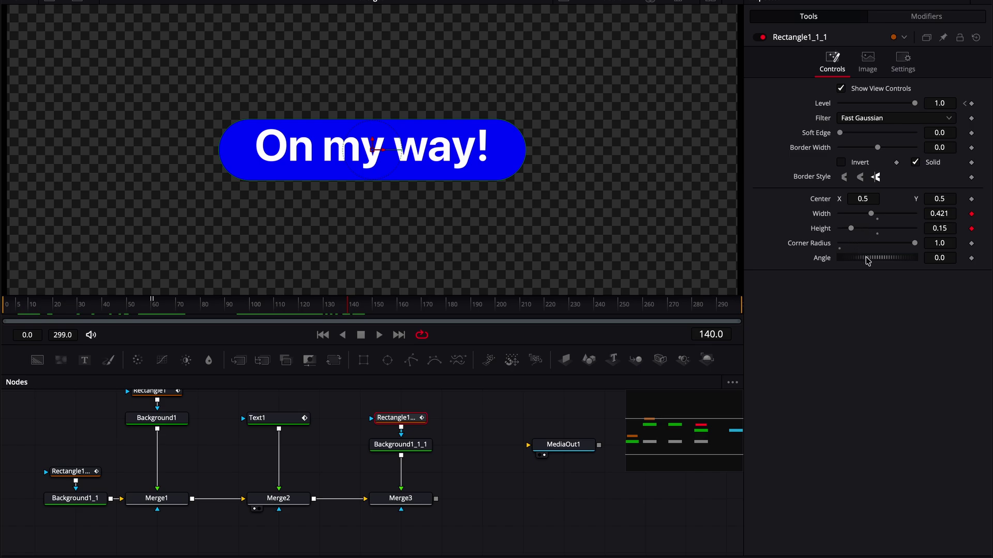
left_click(926, 16)
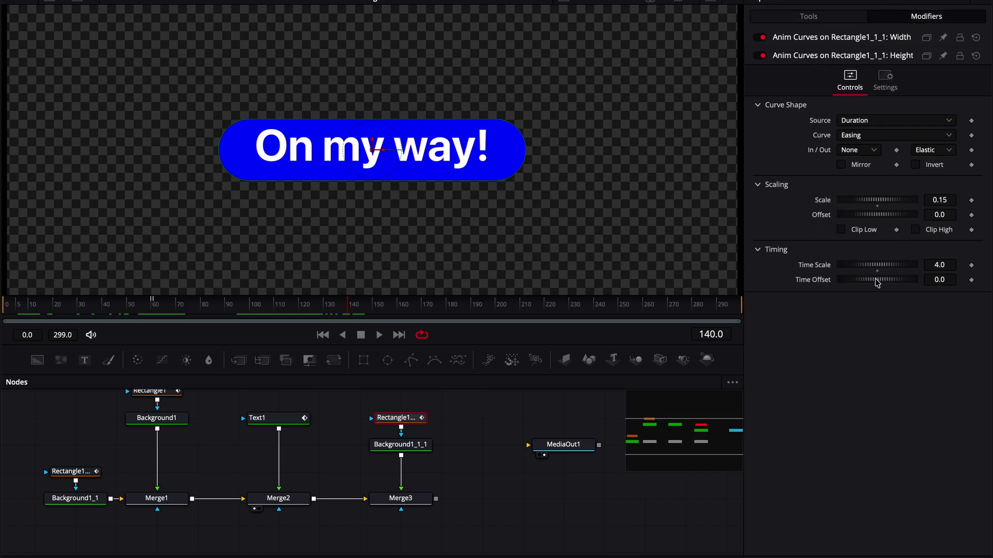
left_click_drag(877, 283, 959, 282)
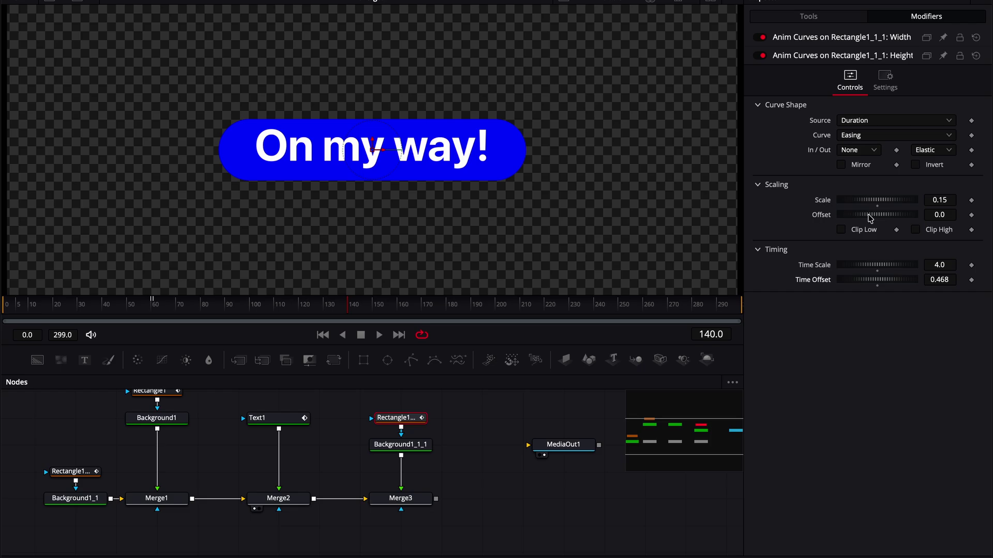
Set the height curve's offset to 0.146 so the rectangle outline matches the bubble's height at frame 140
left_click_drag(871, 218, 873, 218)
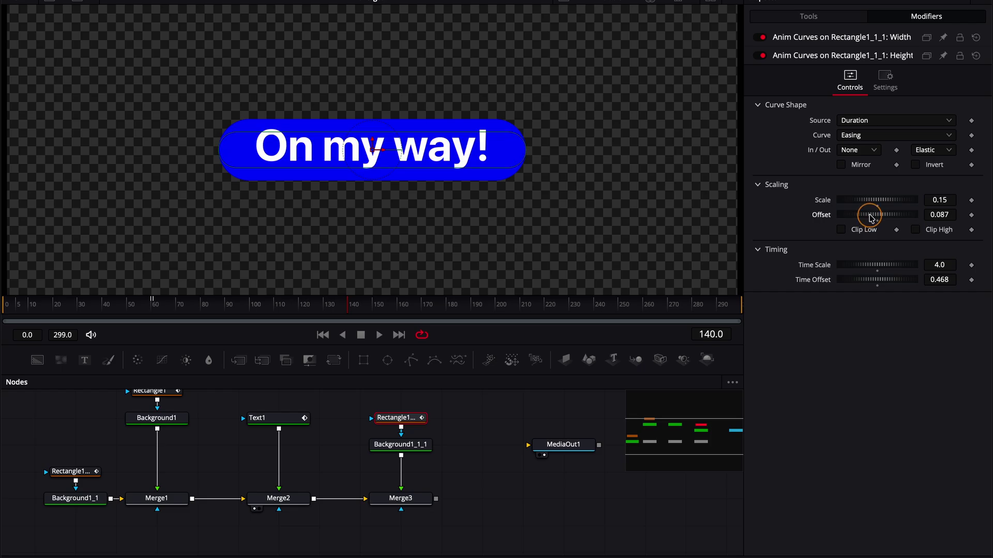
left_click(939, 215)
type("0.13")
key("Return")
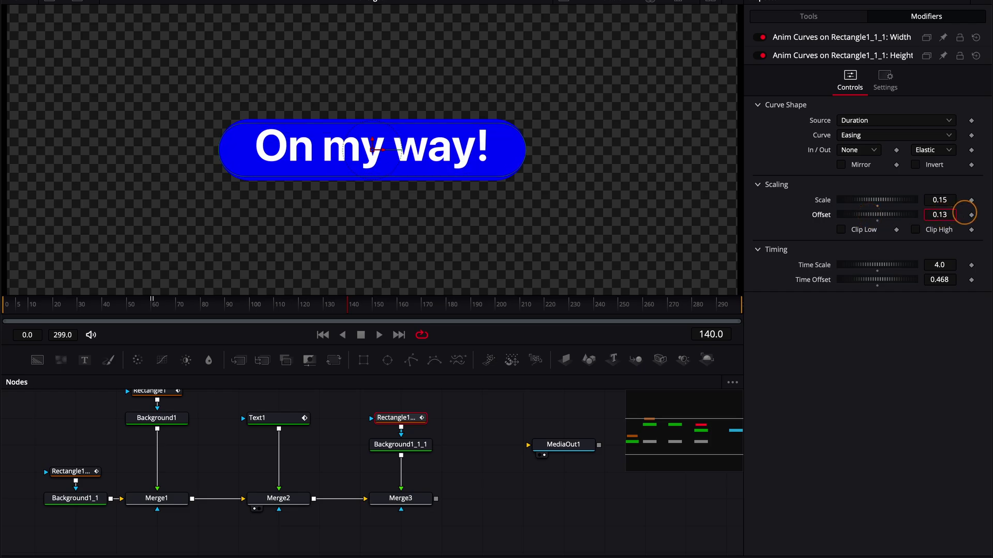
left_click_drag(964, 213, 974, 212)
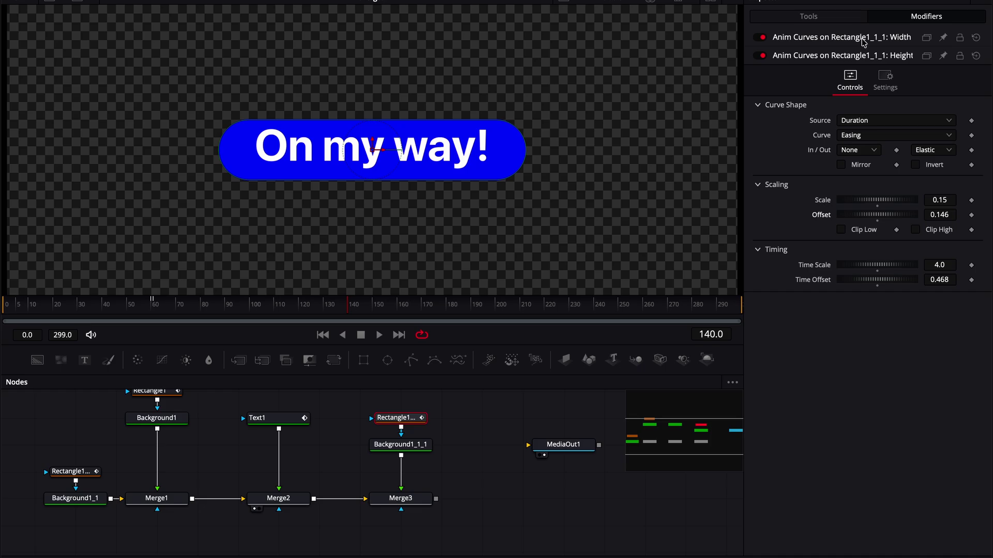
Link the width curve's time offset to the height curve's with the expression AnimCurves7.TimeOffset
left_click(940, 280)
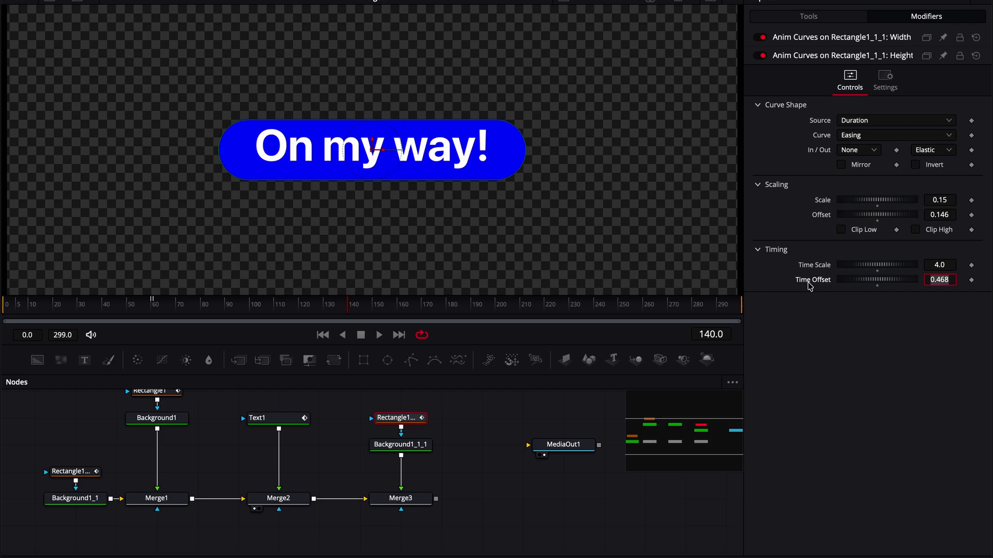
left_click(843, 37)
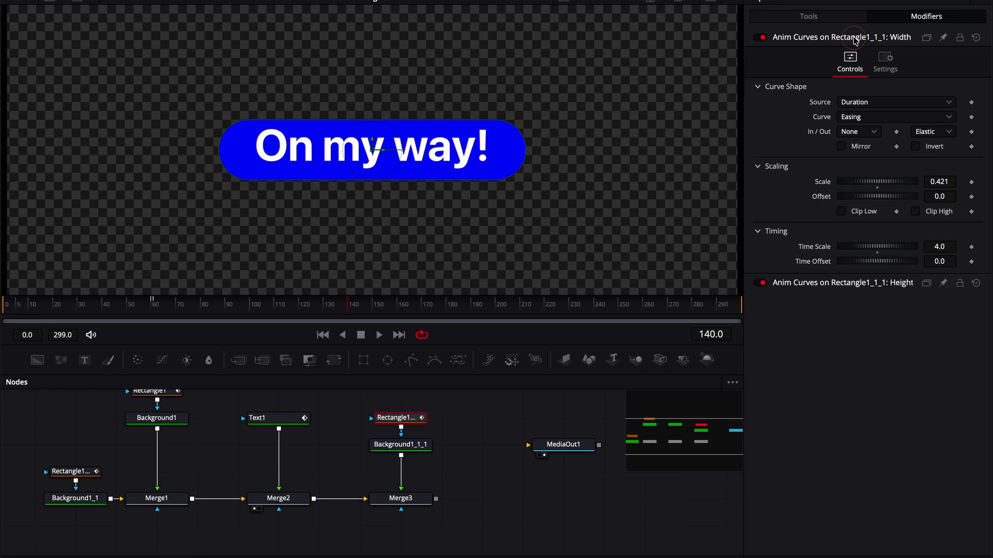
right_click(816, 266)
left_click(848, 402)
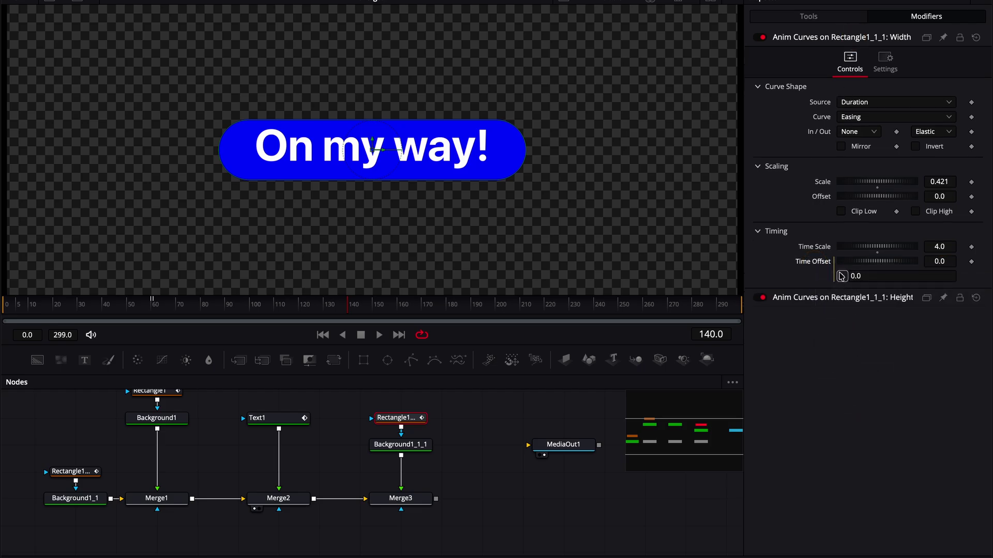
left_click_drag(841, 276, 819, 525)
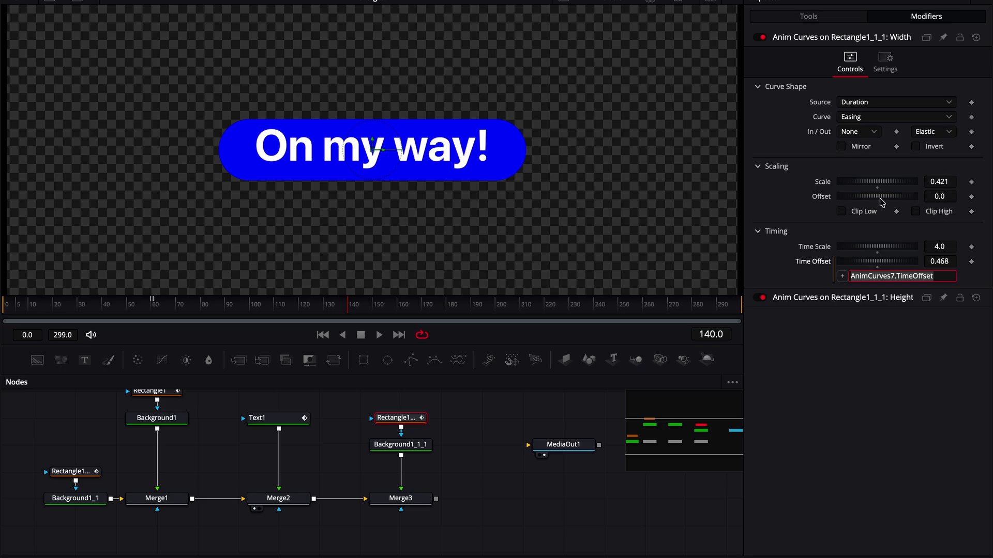
Set the width curve's offset to 0.421 so the rectangle outline matches the bubble's width
left_click_drag(882, 202, 891, 199)
left_click(950, 200)
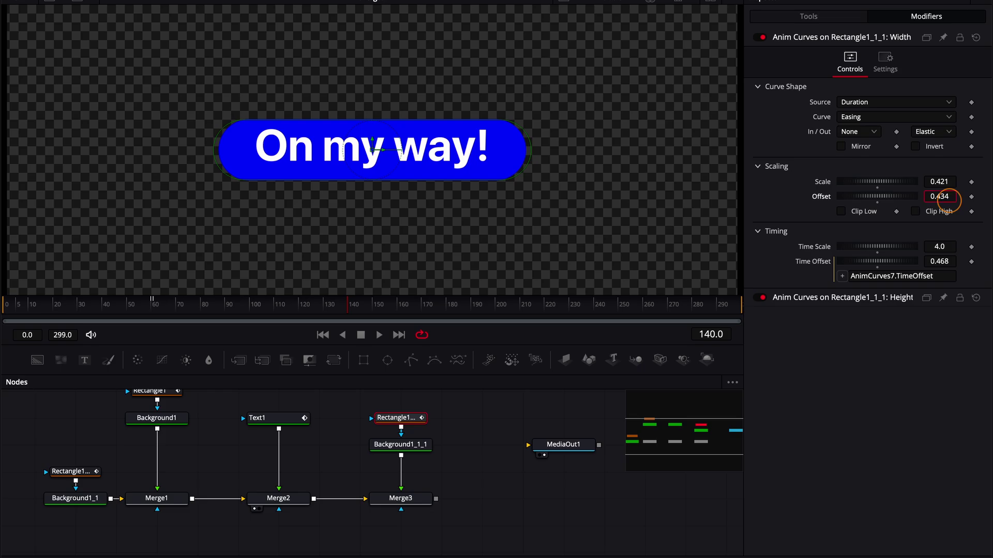
type("0.421")
key("Return")
Lower the width curve's scale at frame 203 until the rectangle outline shrinks to a circle
left_click_drag(444, 304, 504, 305)
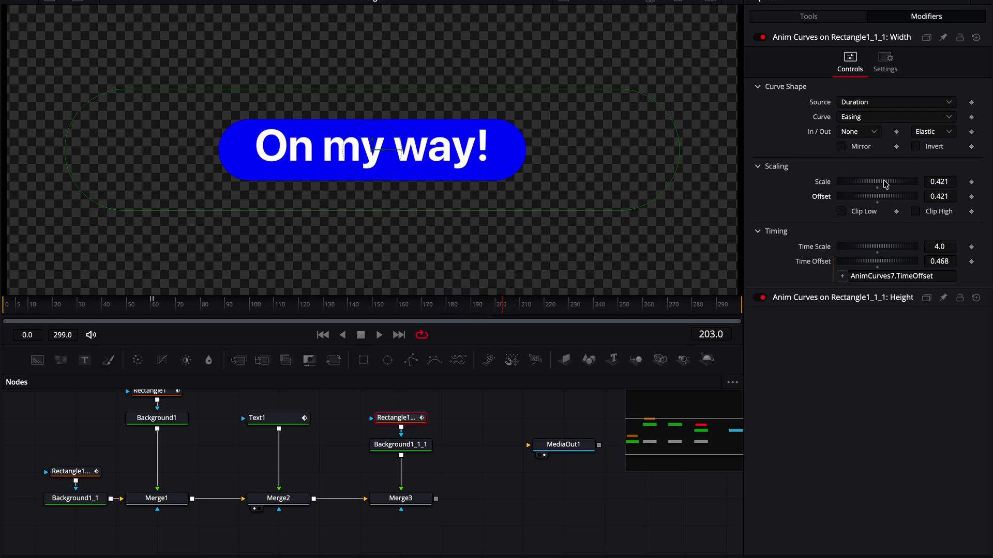
left_click_drag(887, 183, 868, 185)
left_click(843, 297)
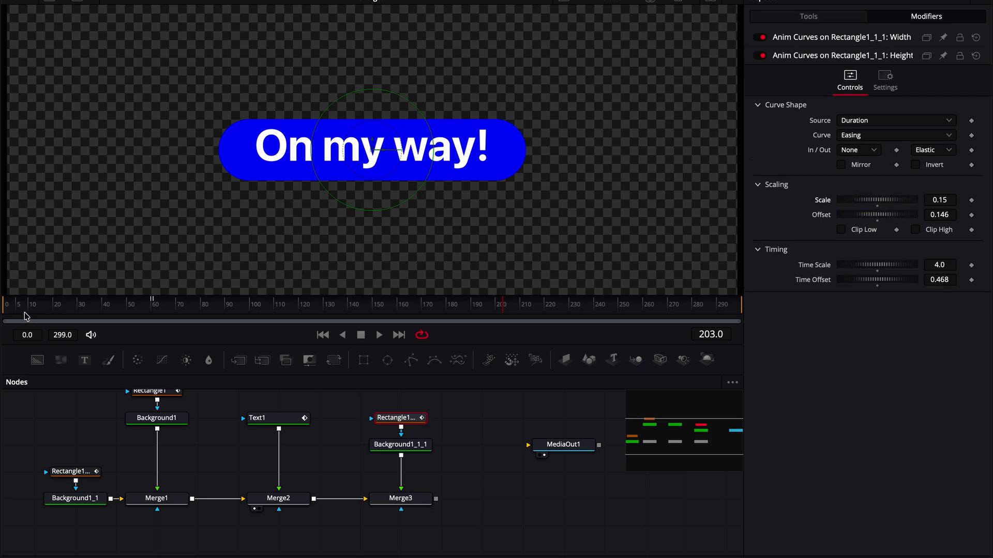
Scrub the timeline from the start through frame 180 and view Merge3 to check the bubble-to-circle transition
left_click(17, 309)
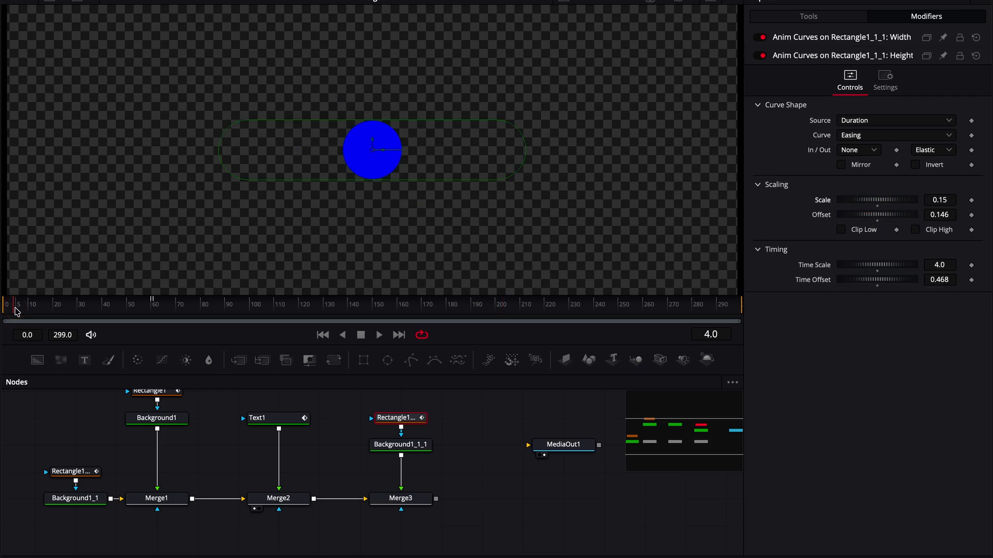
left_click(358, 305)
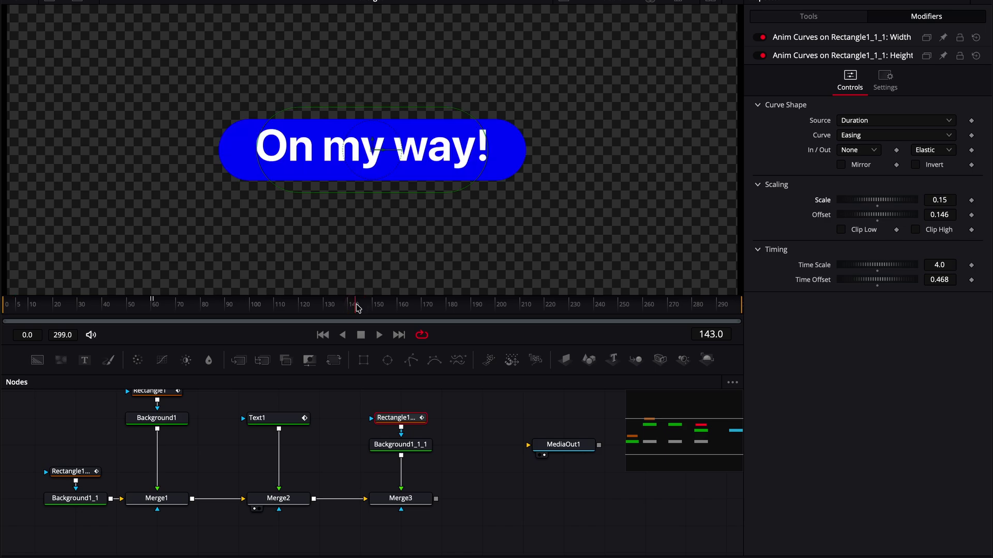
left_click(361, 307)
left_click_drag(360, 307, 446, 300)
left_click(407, 502)
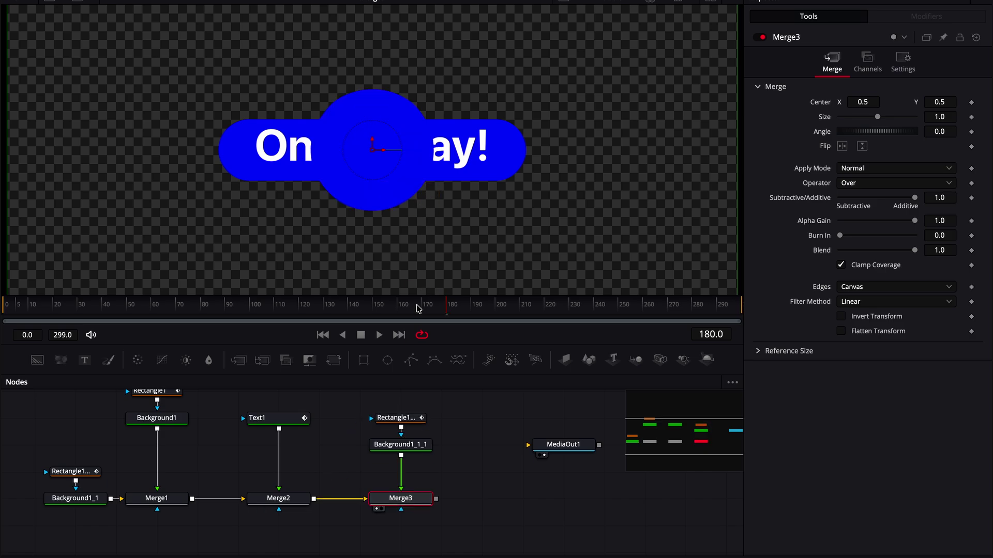
left_click_drag(267, 304, 349, 305)
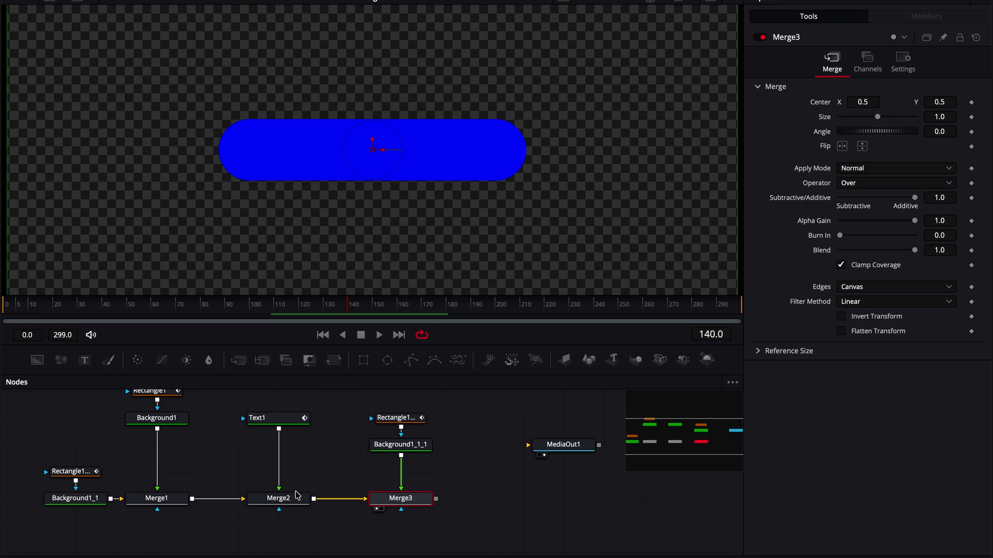
Keyframe Rectangle1_1_1's level from 0.0 at frame 140 to 1.0 at frame 141
left_click(409, 418)
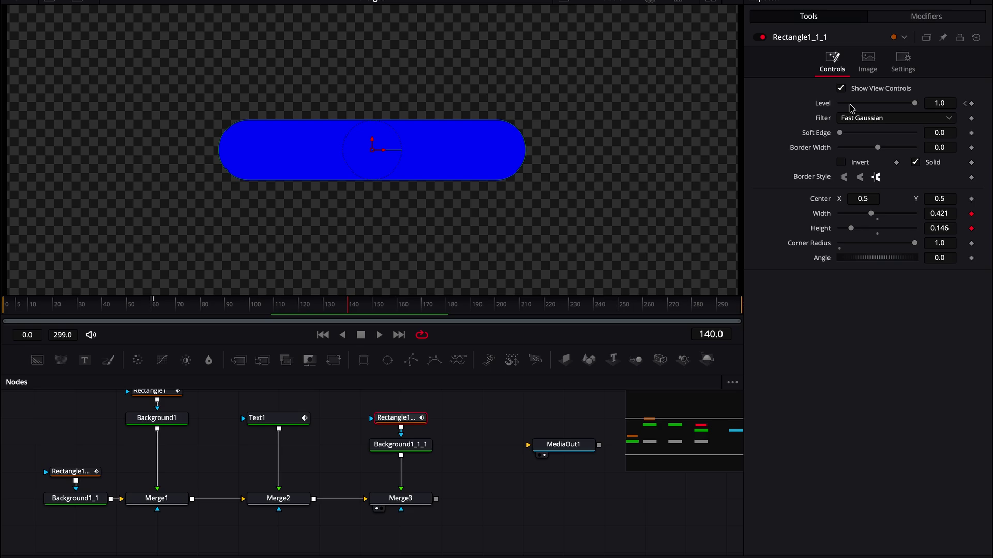
left_click(972, 104)
left_click_drag(929, 103, 789, 103)
key("Right")
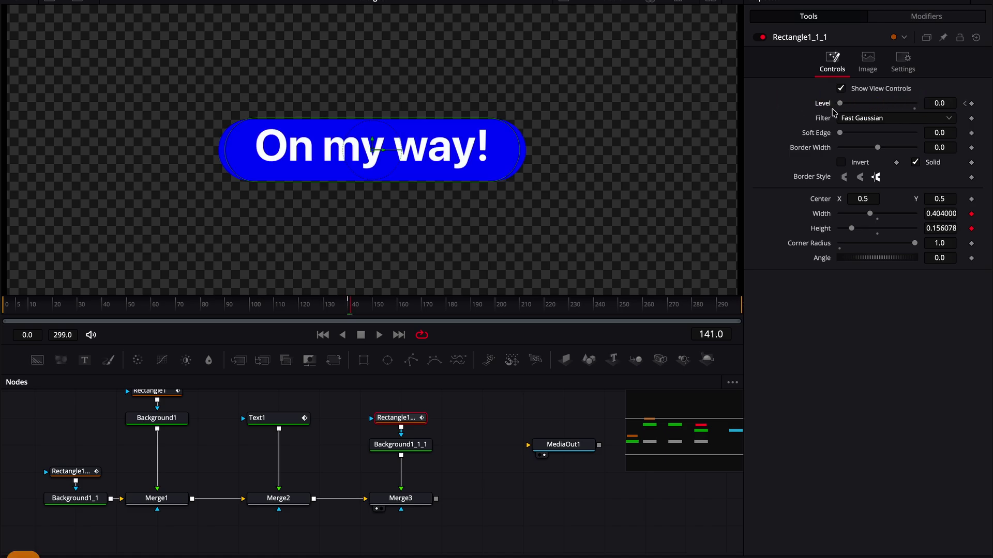
left_click_drag(840, 103, 946, 98)
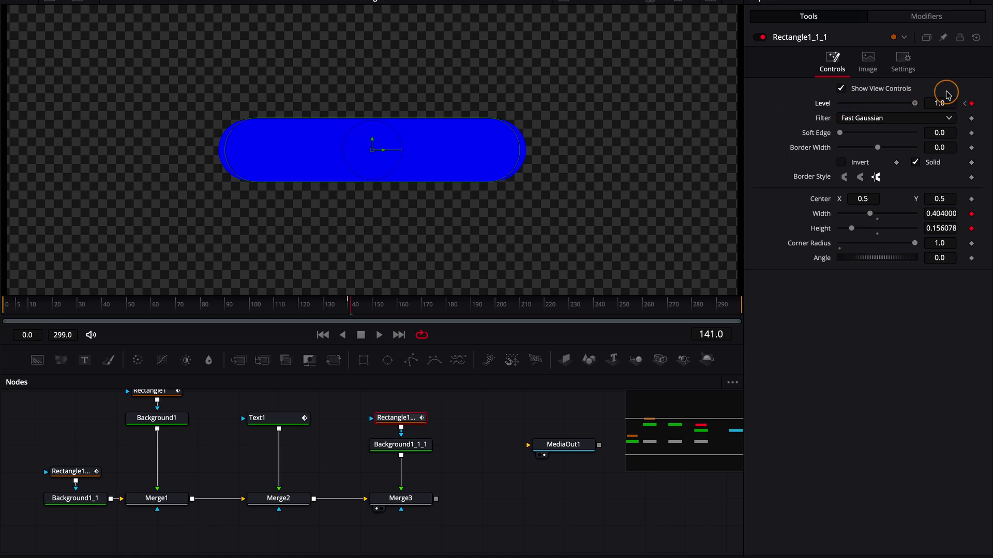
Keyframe Rectangle1_1's level from 1.0 at frame 140 to 0.0 at frame 141
left_click_drag(344, 305, 381, 304)
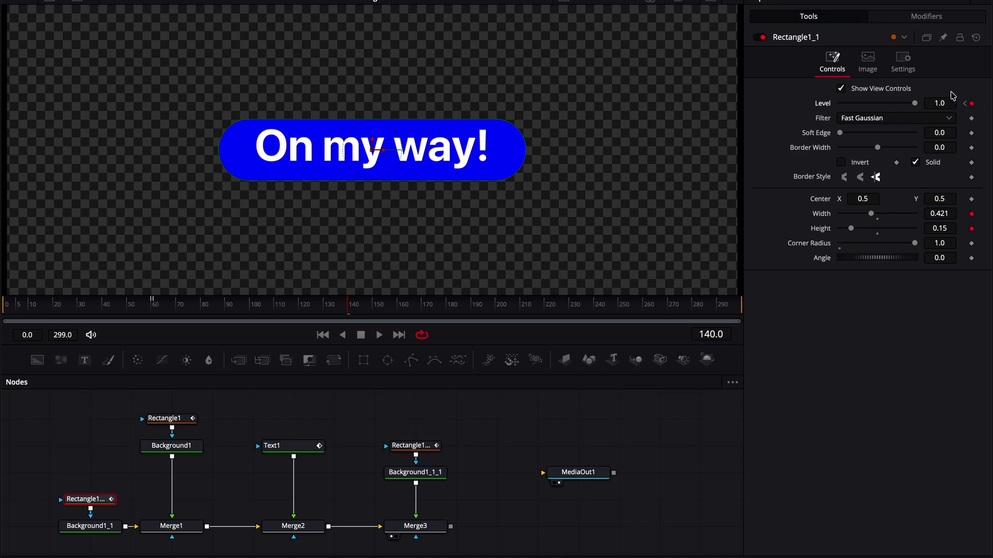
key("Right")
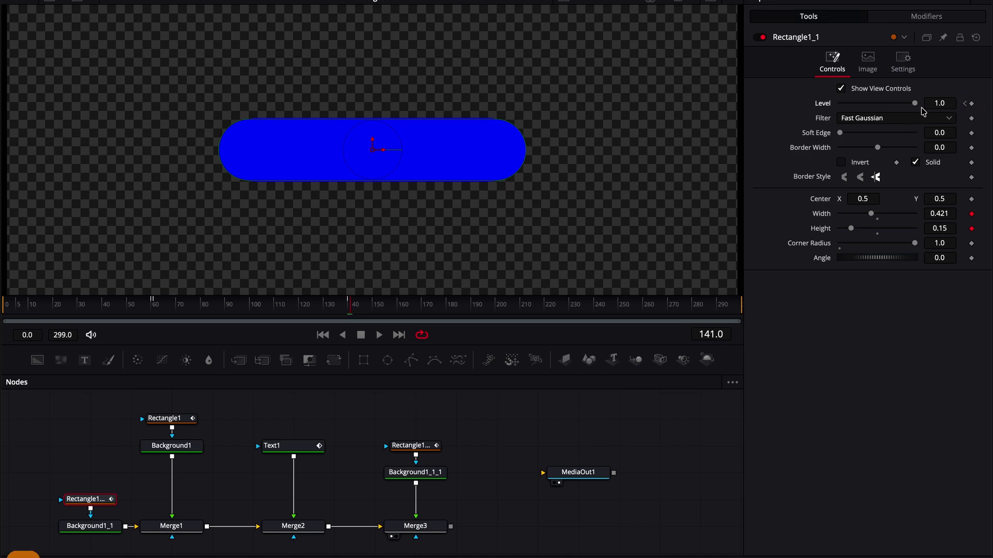
left_click_drag(914, 103, 783, 103)
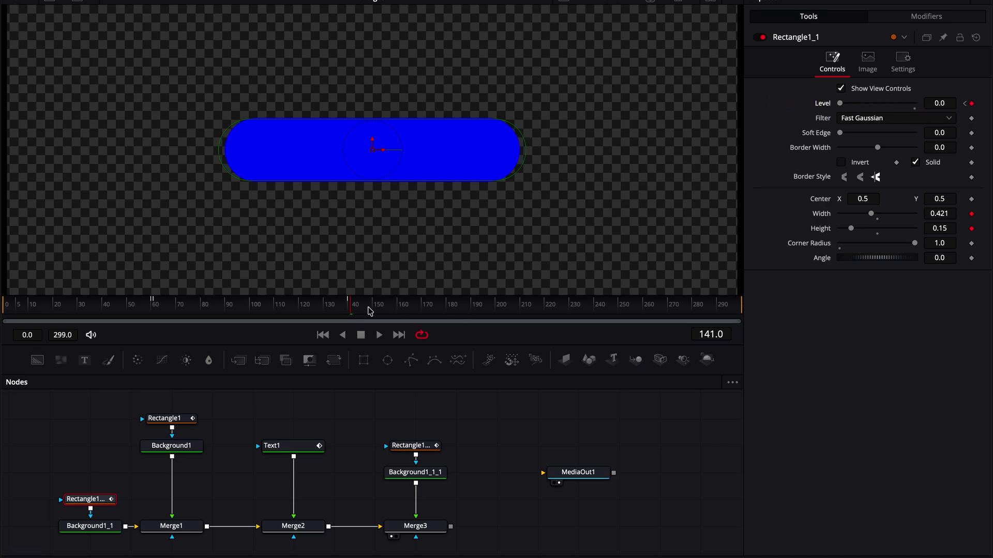
Play back the animation around the shape swap and from the start to check the full sequence
left_click(349, 308)
left_click_drag(349, 308, 313, 308)
key("space")
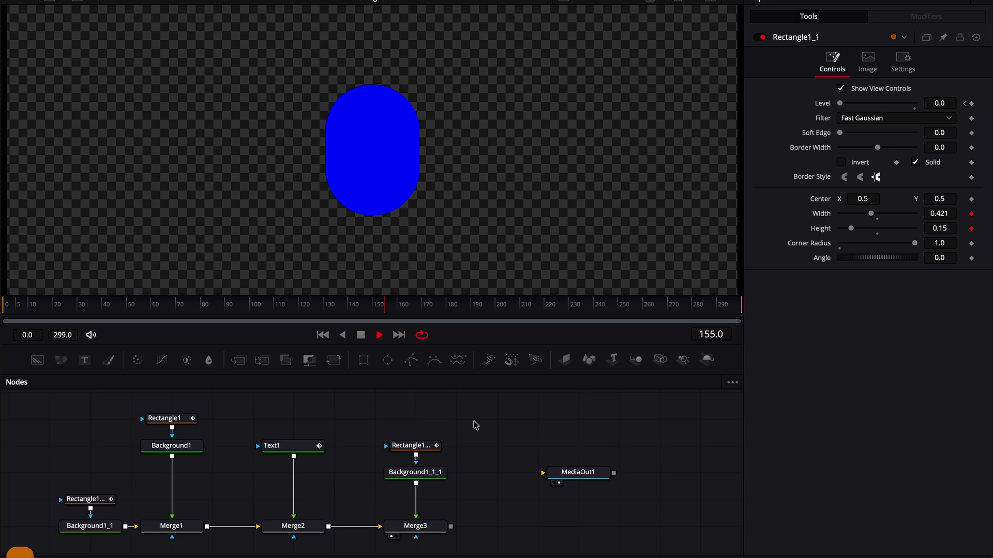
left_click(322, 335)
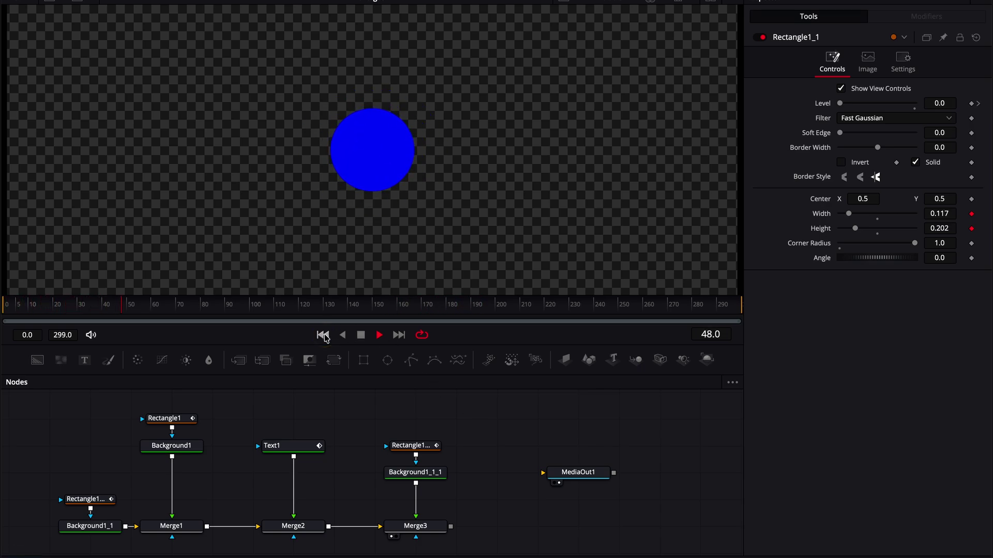
left_click(323, 335)
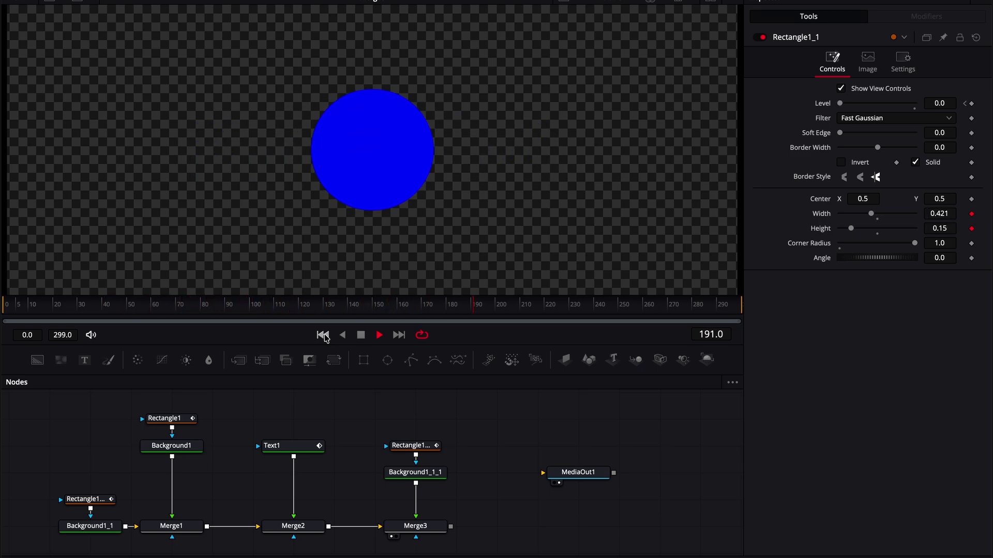
key("space")
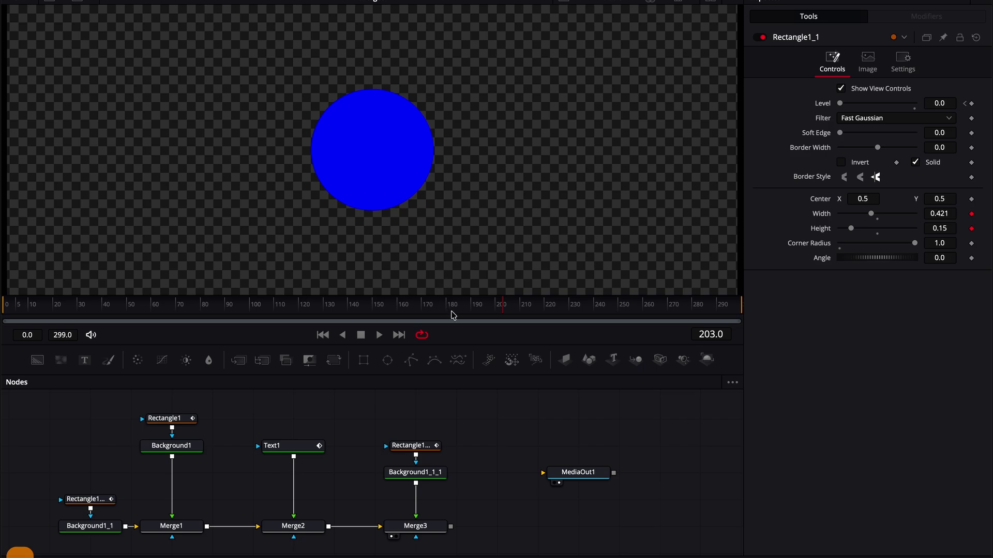
Move MediaOut1 farther along the node graph and add the light street-map screenshot from the media pool as MediaIn1
left_click_drag(552, 481, 633, 480)
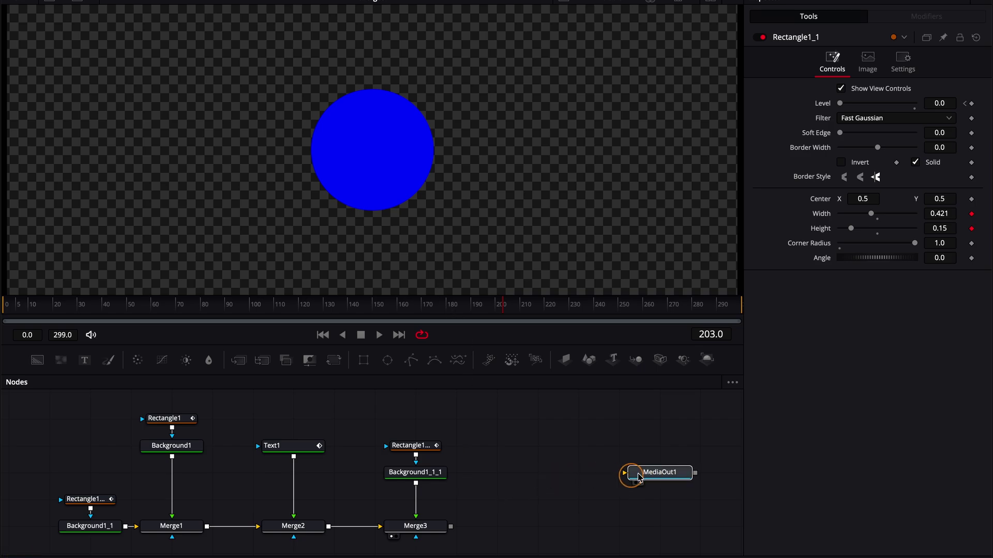
left_click(557, 480)
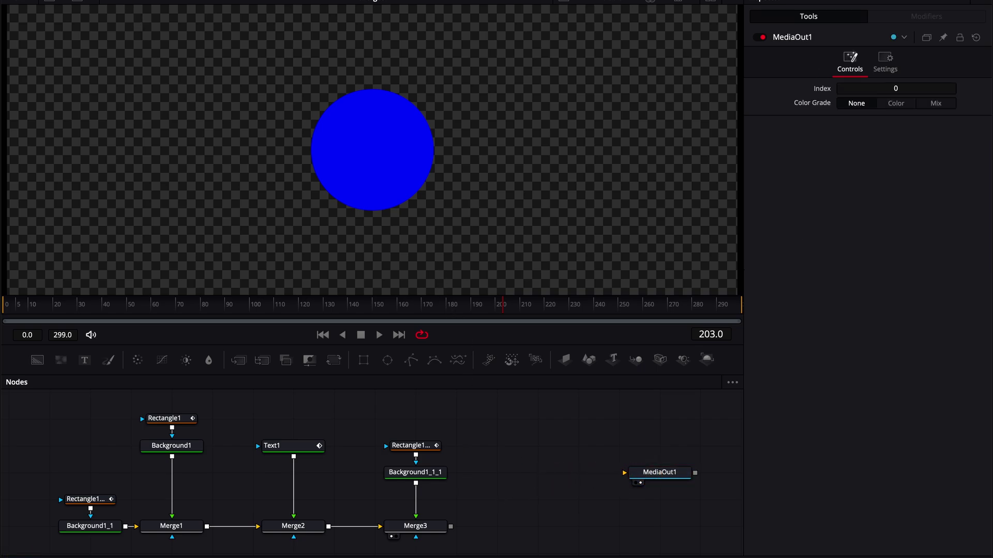
left_click(49, 1)
scroll(149, 234, "down", 3)
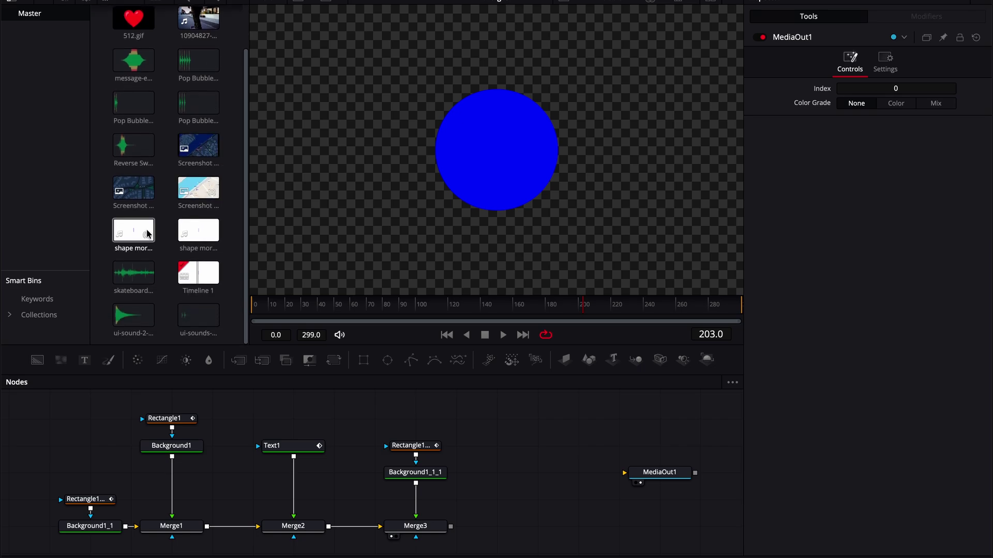
left_click_drag(200, 195, 537, 445)
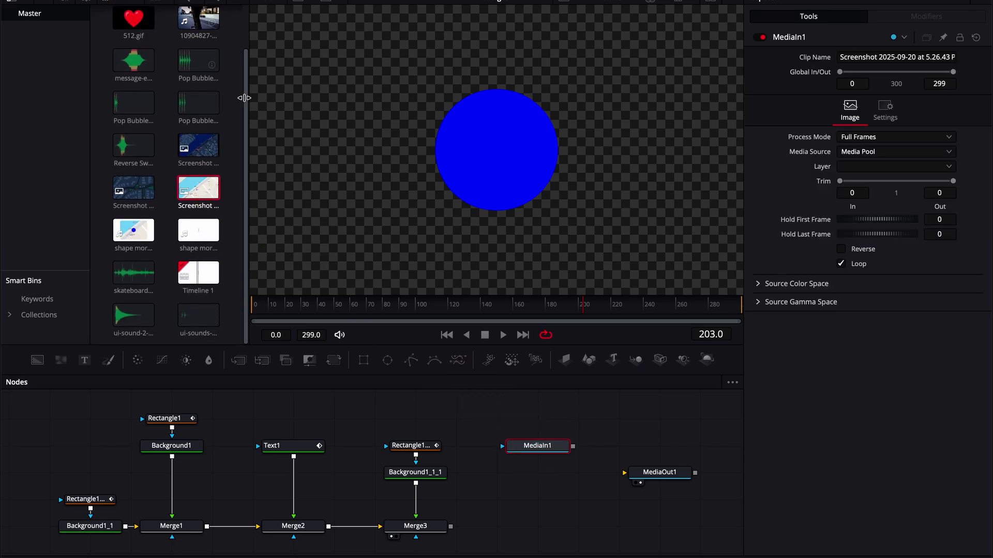
left_click(144, 6)
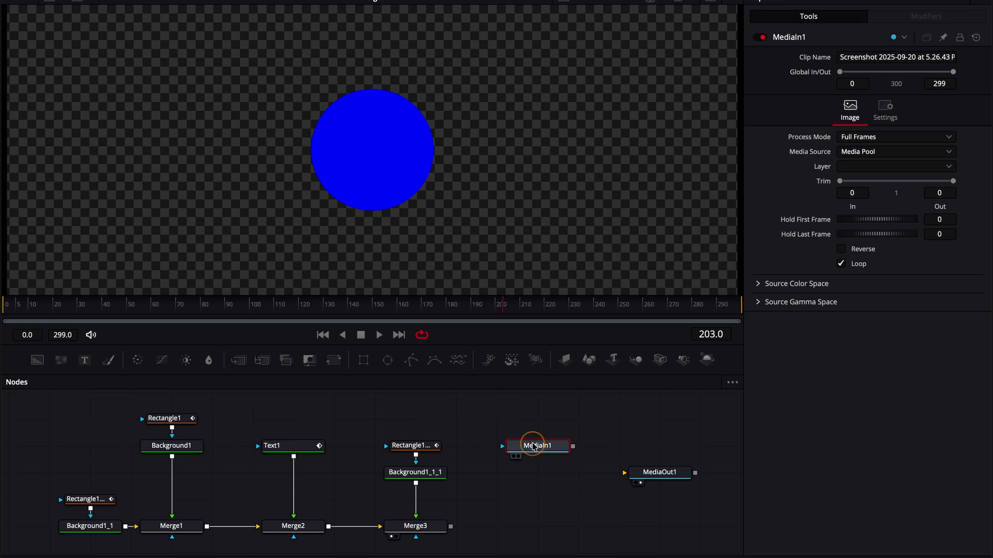
View MediaIn1's map image and move its node higher in the graph to make room for more nodes
left_click_drag(533, 447, 465, 236)
key("ctrl+f")
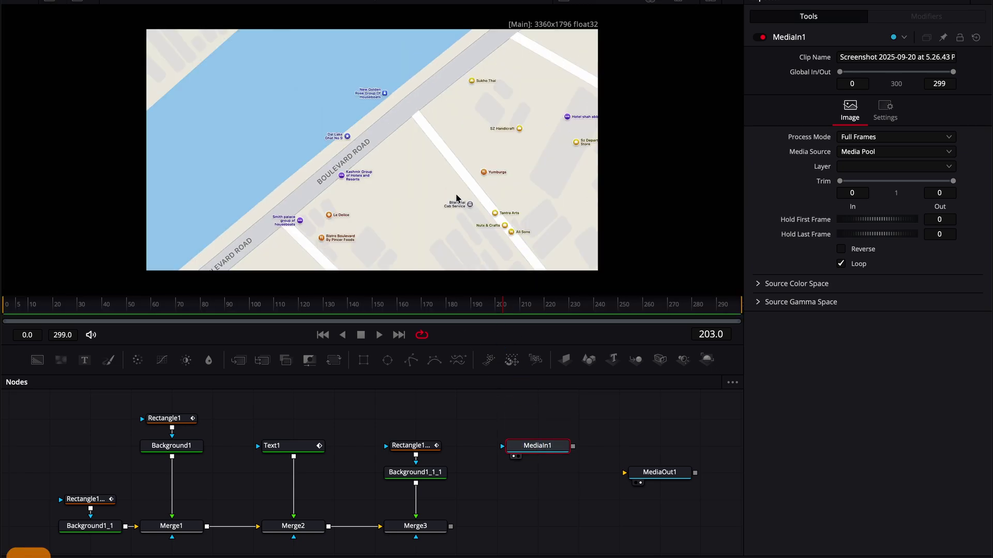
key("minus")
key("plus")
mouse_move(505, 557)
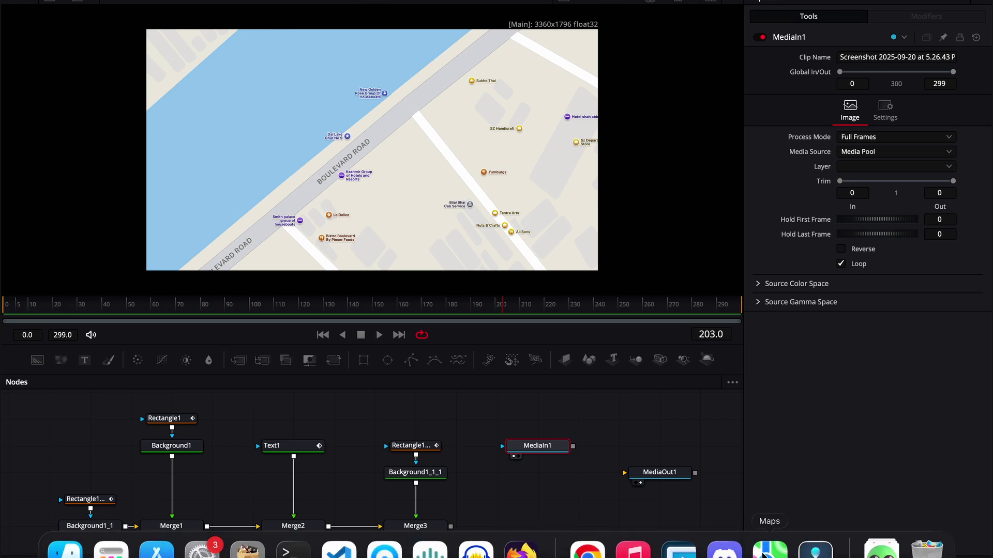
left_click(545, 446)
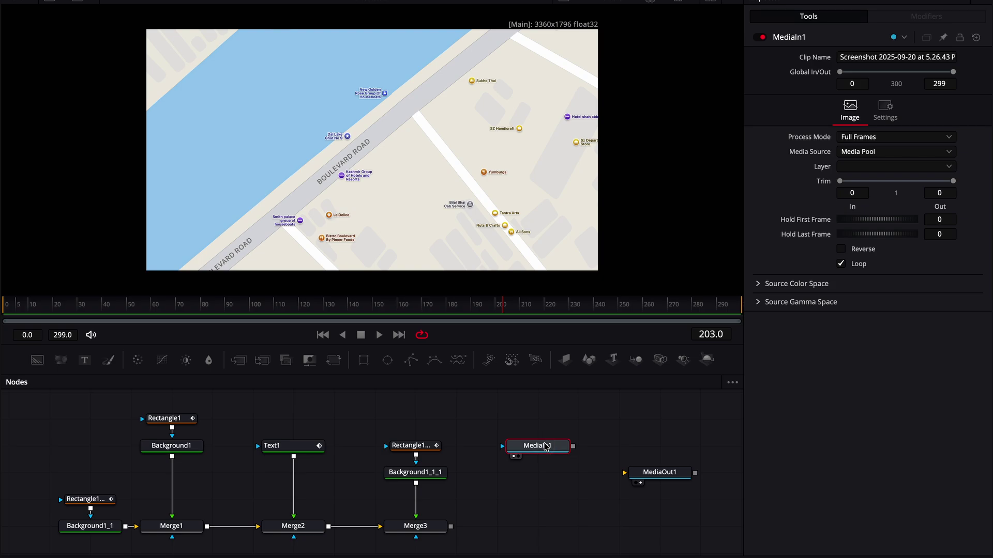
left_click_drag(546, 446, 543, 393)
scroll(541, 446, "up", 3)
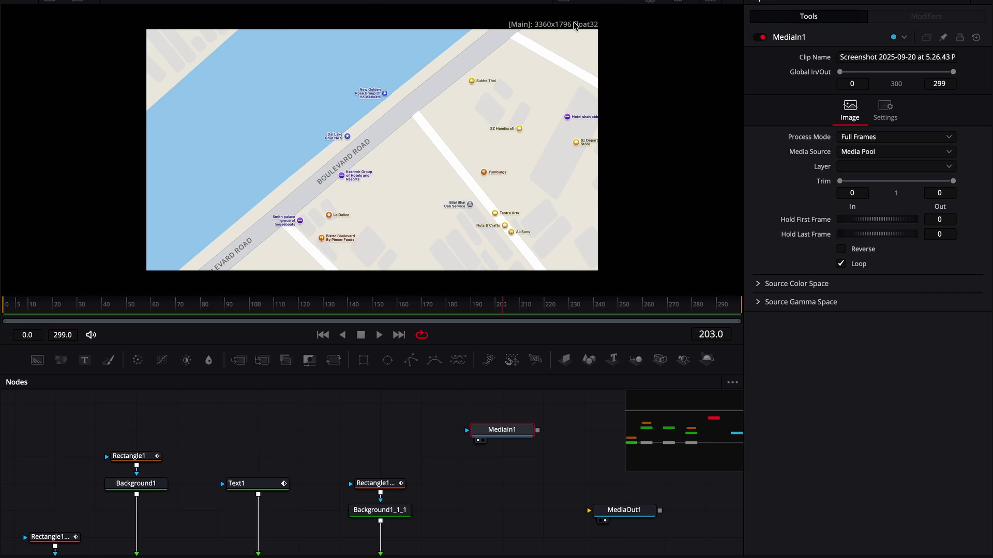
left_click(512, 442)
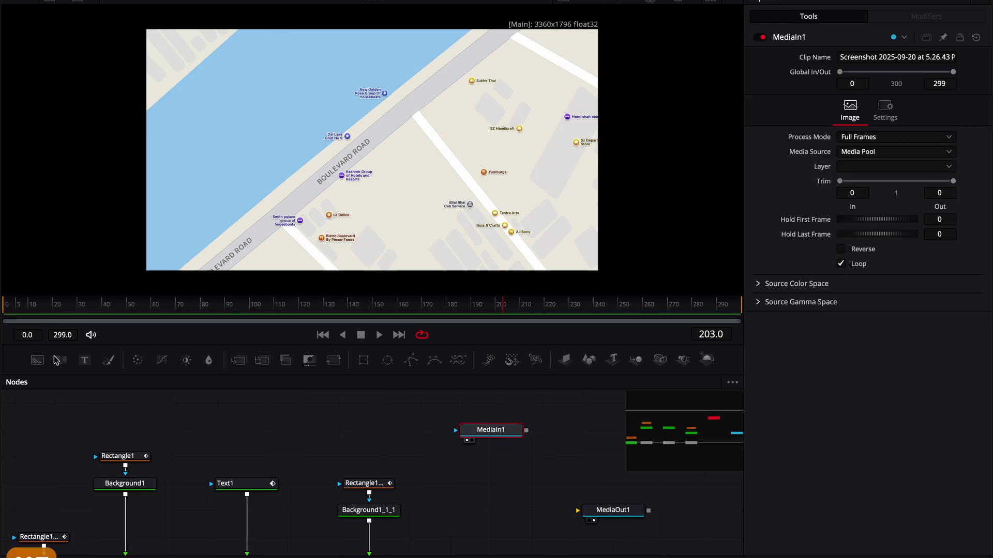
Merge MediaIn1 with a new Background node, view Merge4, and swap its inputs so the map is the foreground
left_click(37, 360)
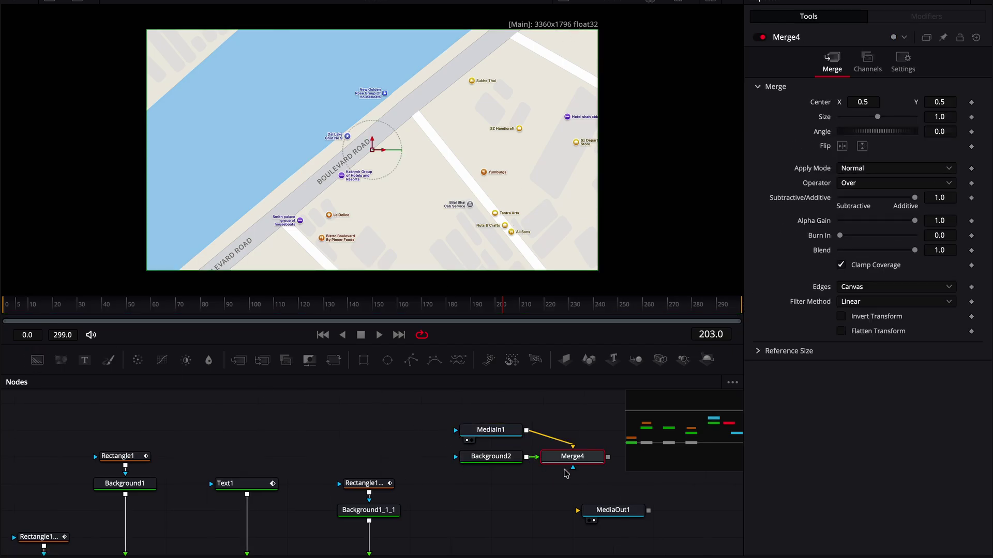
left_click_drag(574, 456, 475, 210)
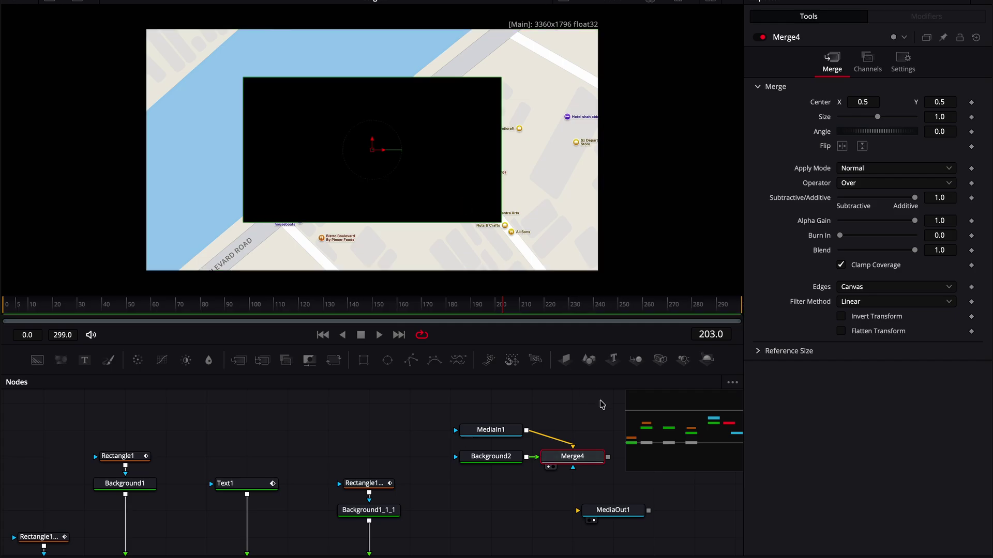
key("ctrl+t")
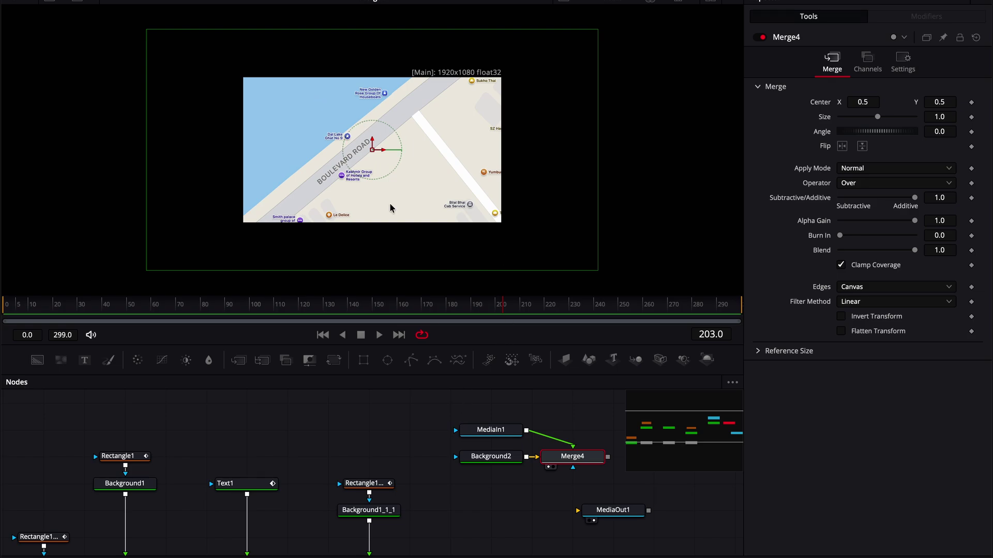
left_click_drag(373, 151, 467, 133)
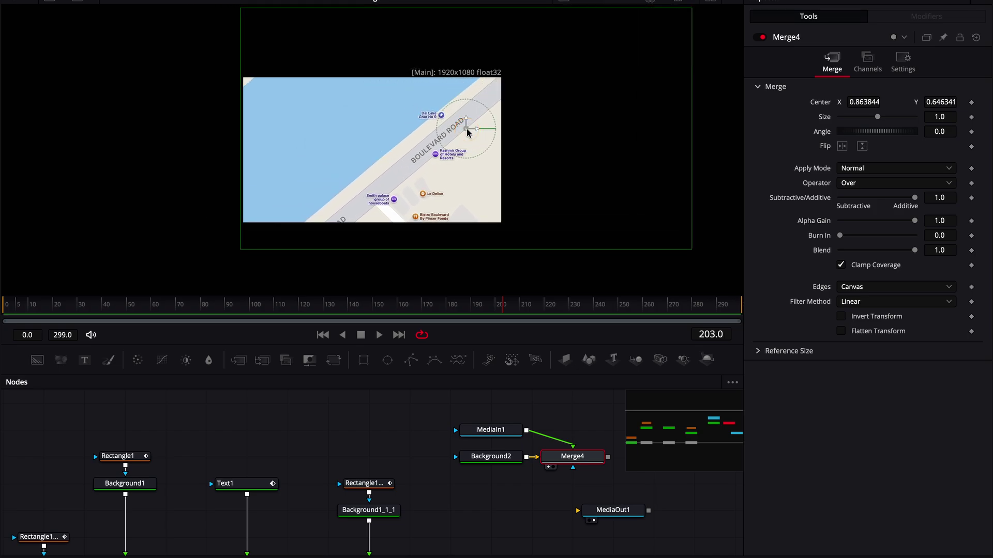
key("ctrl+z")
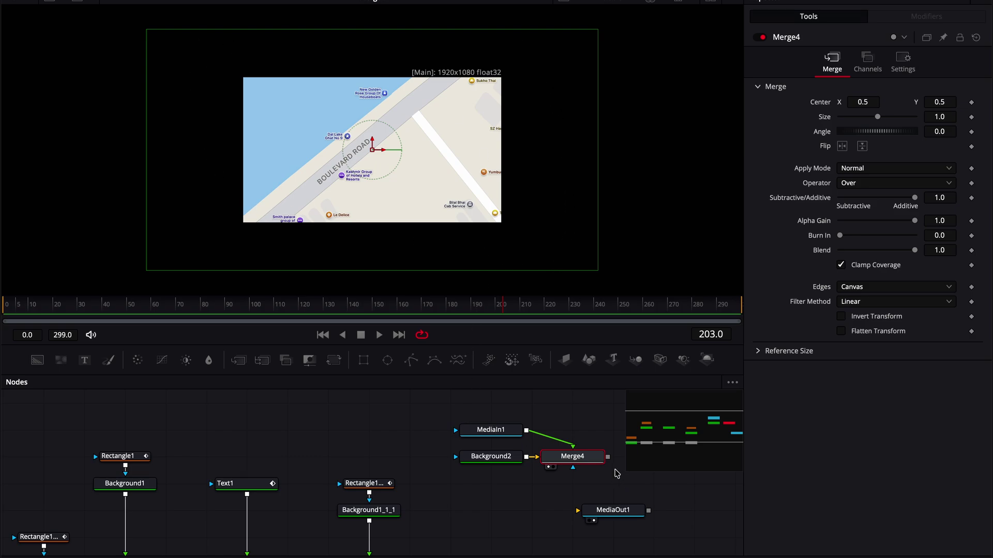
Merge Merge4's map with Merge3's output, swapping the new merge's inputs so the blue circle sits over the map
left_click_drag(618, 510, 659, 510)
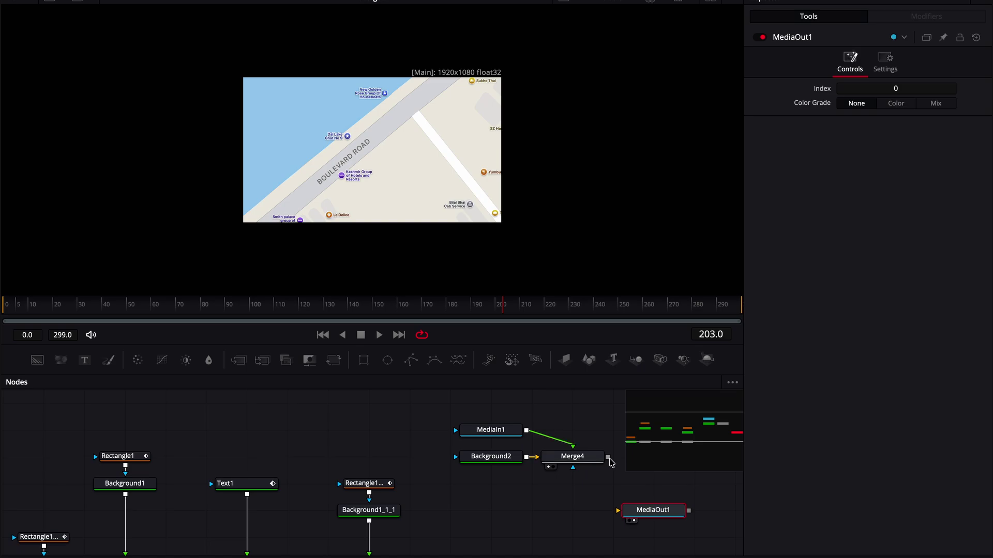
left_click_drag(609, 458, 405, 435)
scroll(527, 468, "up", 5)
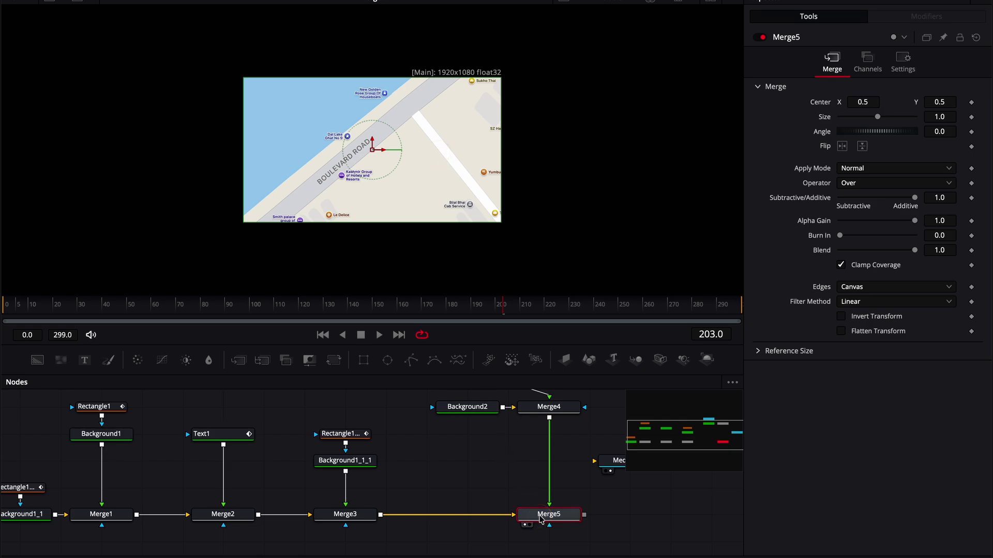
key("ctrl+t")
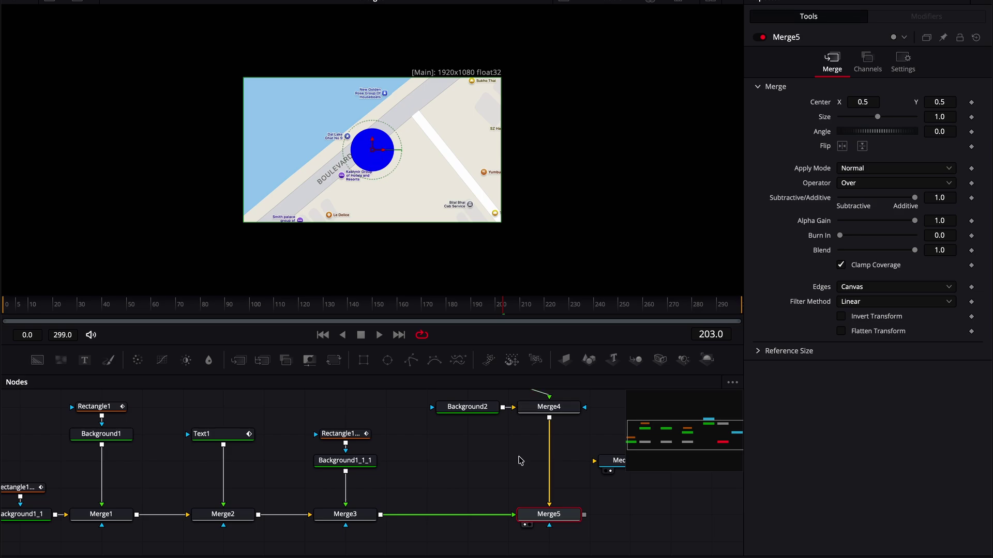
Reposition the map in Merge4 to center X 0.774599, Y 0.813008 so the circle sits on Boulevard Road
scroll(527, 457, "up", 2)
left_click(535, 446)
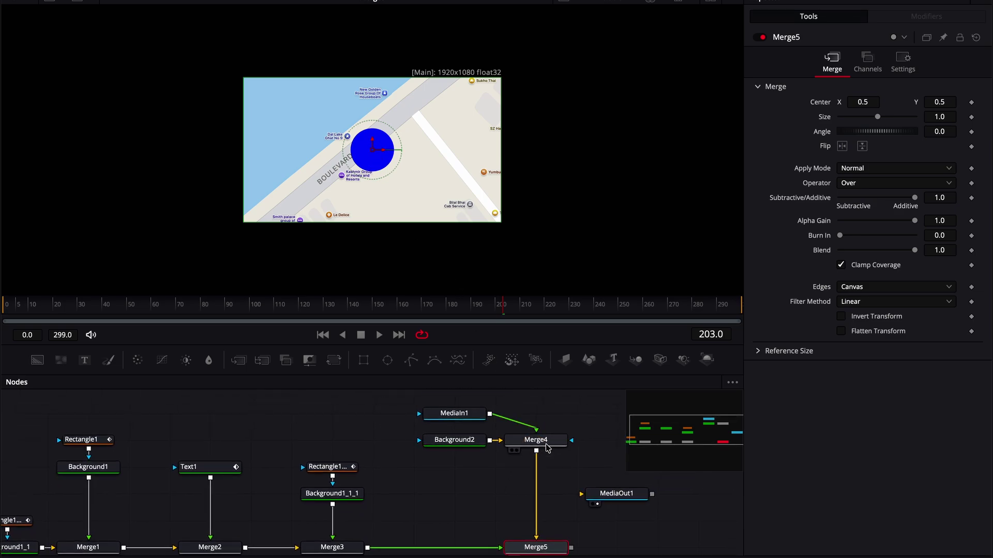
left_click_drag(375, 154, 443, 107)
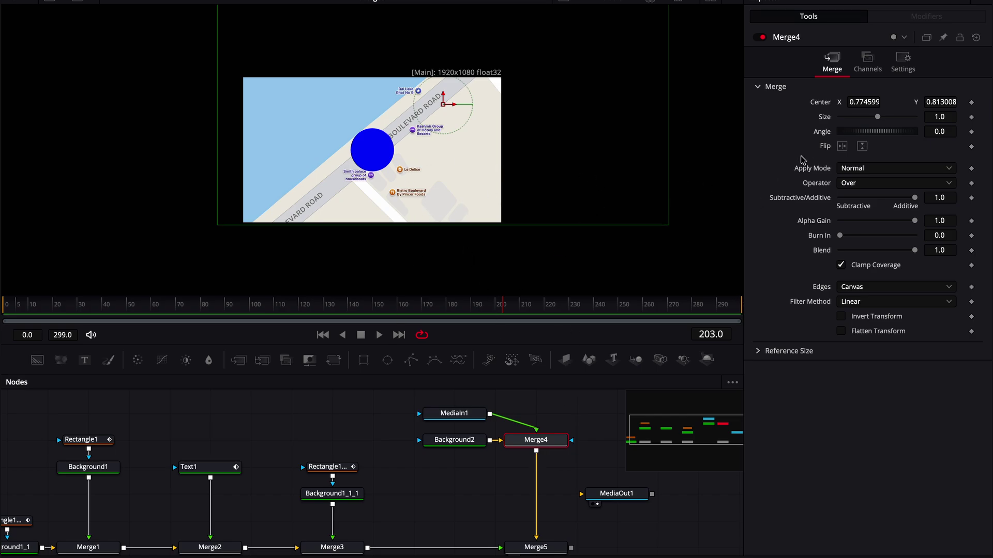
left_click_drag(878, 117, 887, 119)
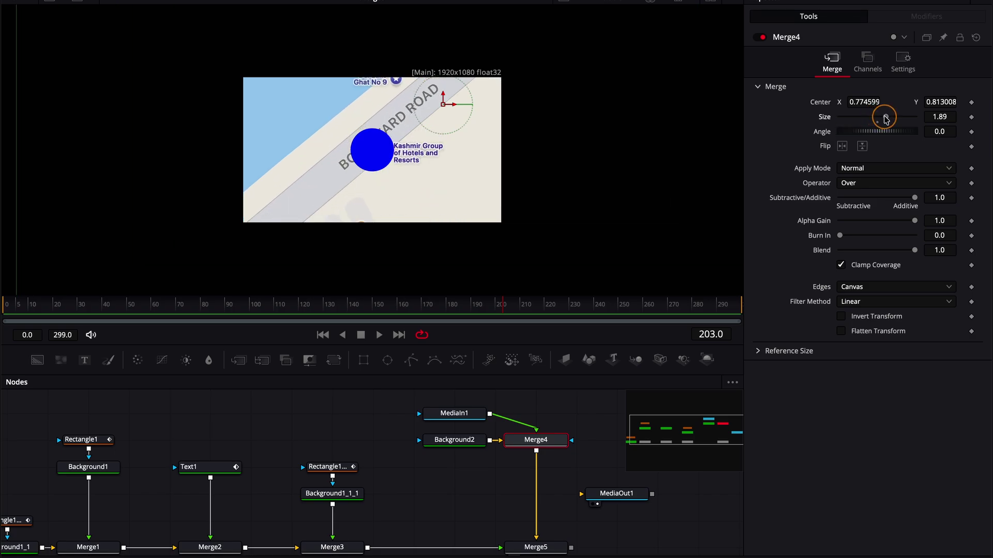
key("ctrl+z")
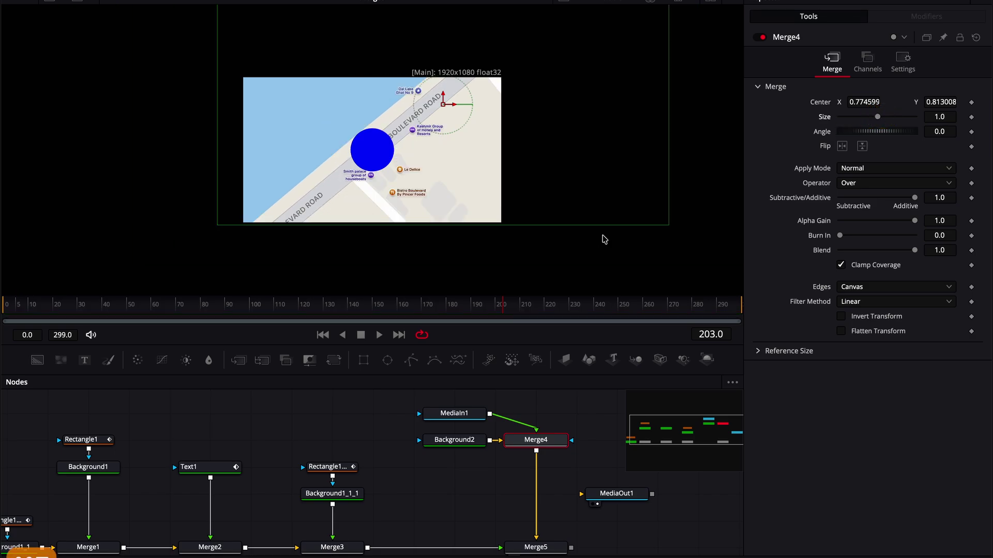
Keyframe Merge4's center at frame 150 and move it to X 0.319221, Y 0.121951 at frame 250
scroll(391, 500, "down", 3)
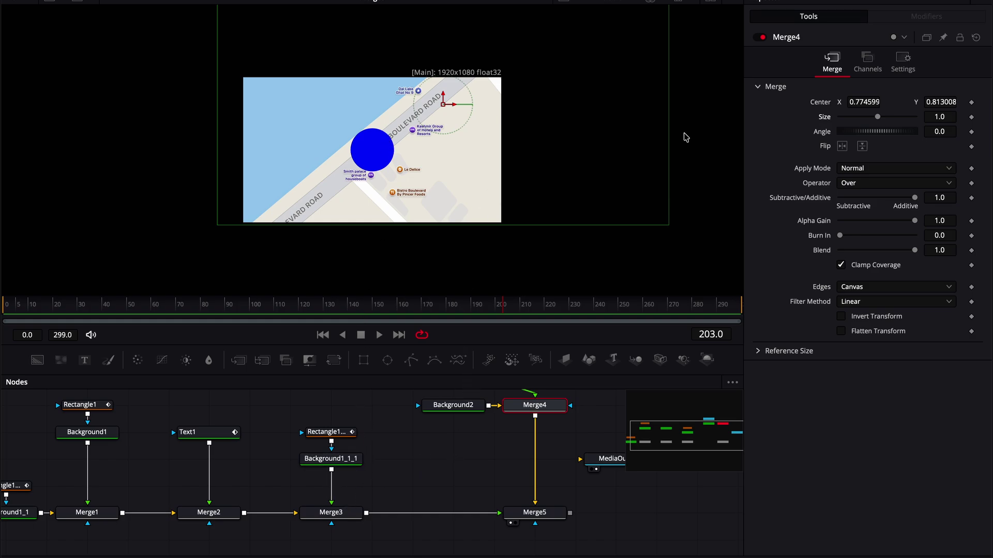
left_click(972, 102)
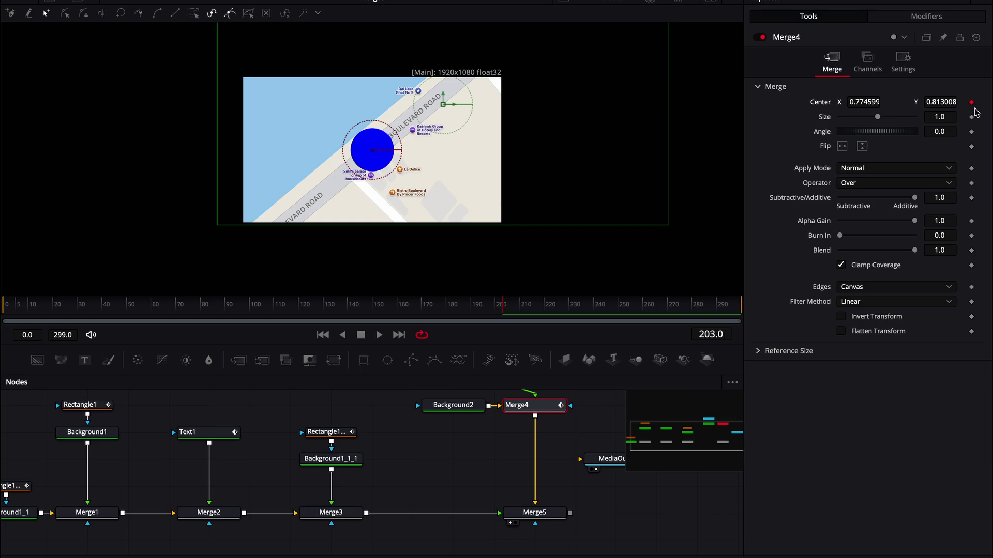
mouse_move(365, 309)
left_mouse_down()
mouse_move(377, 306)
mouse_move(321, 304)
mouse_move(389, 297)
mouse_move(343, 300)
mouse_move(374, 303)
left_mouse_up()
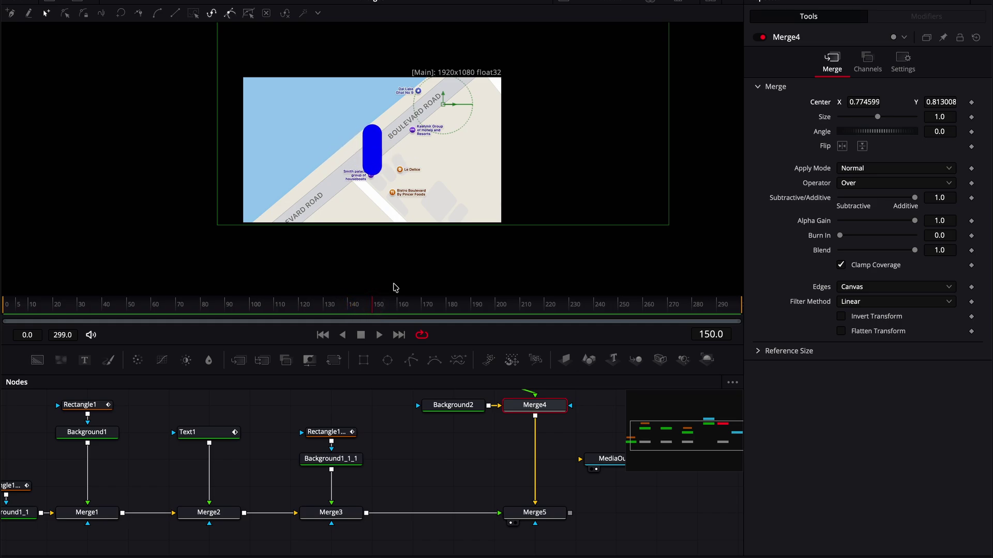
left_click(971, 102)
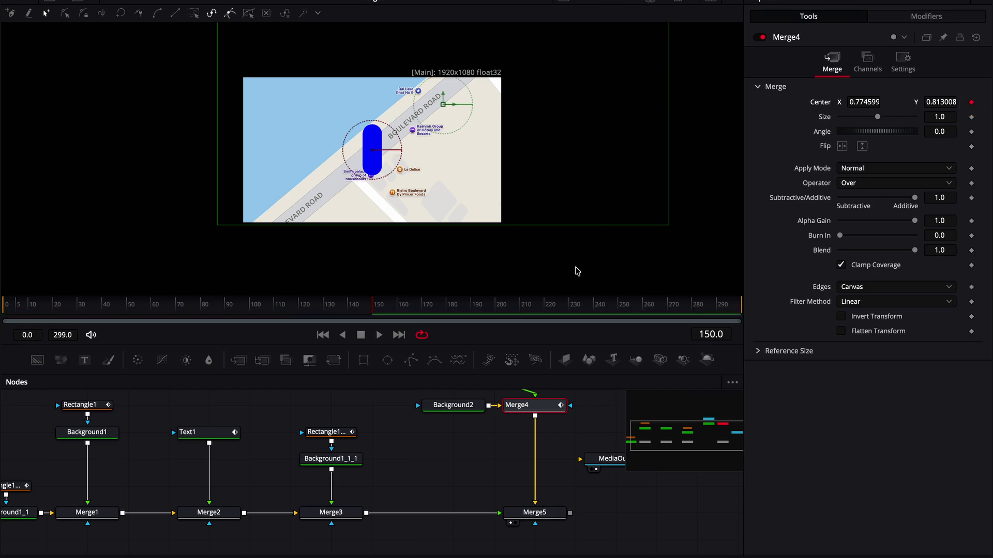
left_click_drag(526, 306, 620, 306)
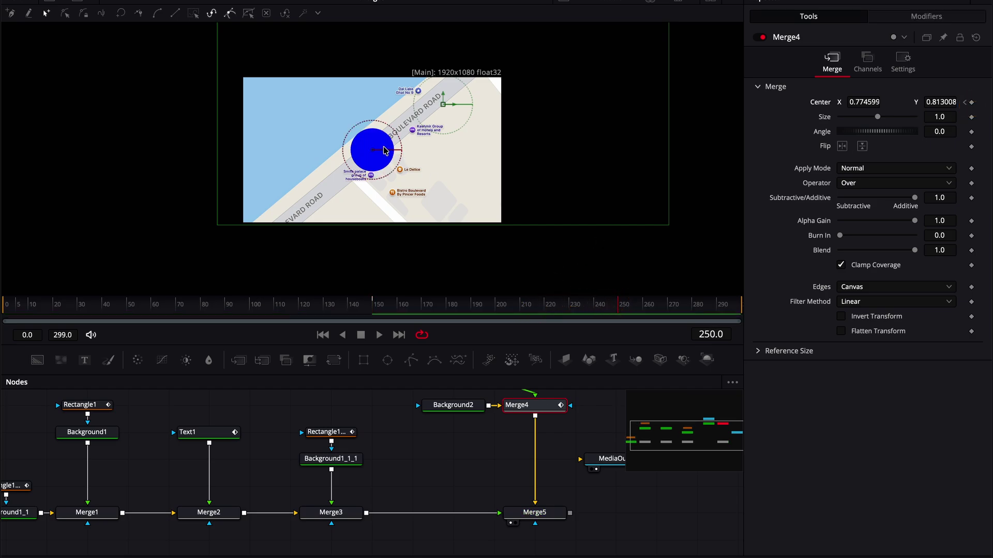
left_click_drag(443, 106, 326, 207)
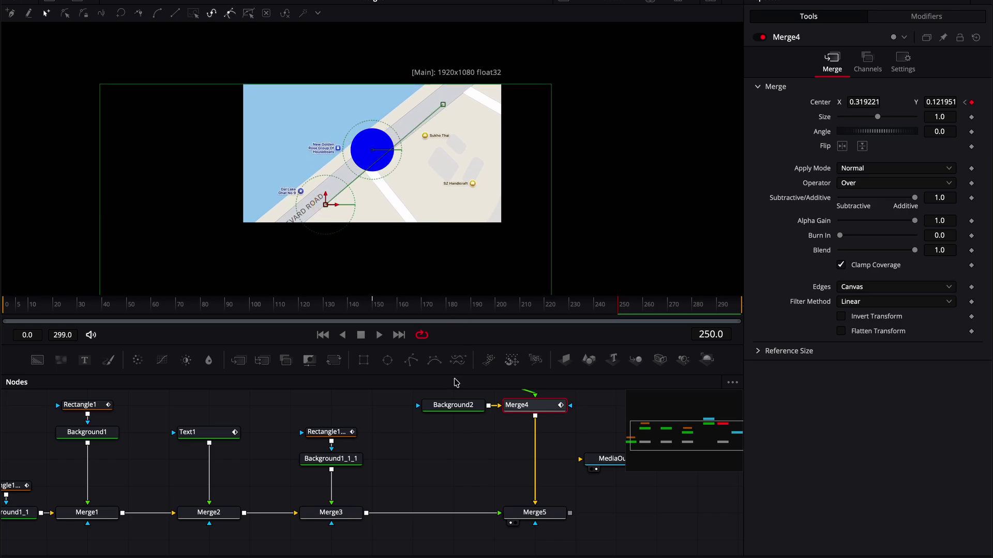
Connect Merge5 to MediaOut1 and scrub the frames before the circle morph to check the message bubble over the map
left_click_drag(585, 457, 647, 513)
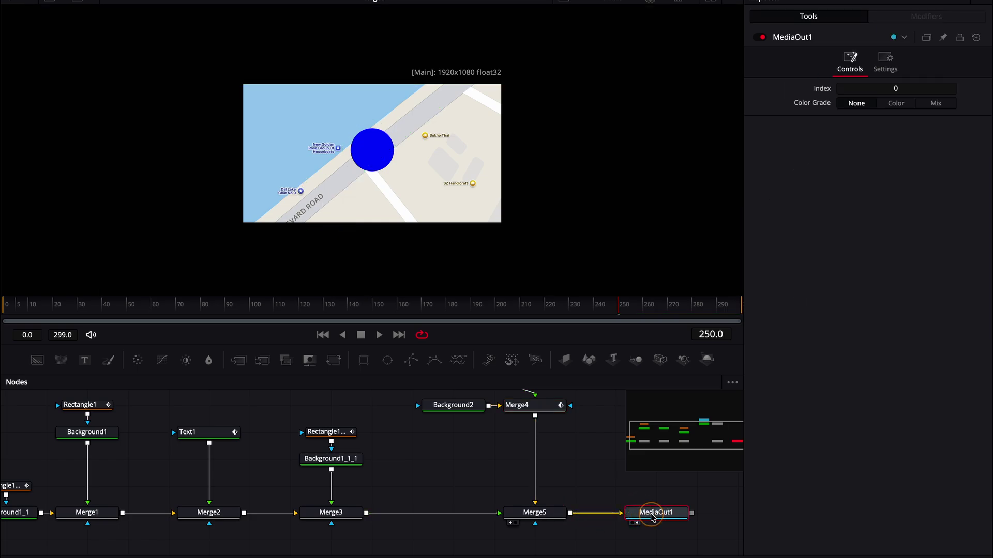
left_click(337, 311)
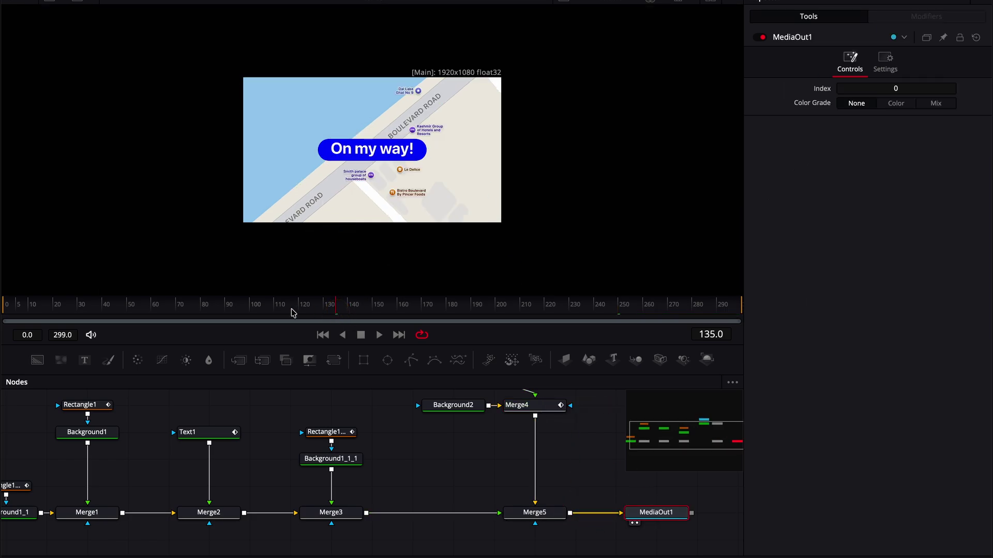
left_click_drag(291, 312, 312, 312)
Add a Rectangle mask node, remove it from MediaIn1, and connect it to Merge5's effect mask input
scroll(391, 437, "up", 3)
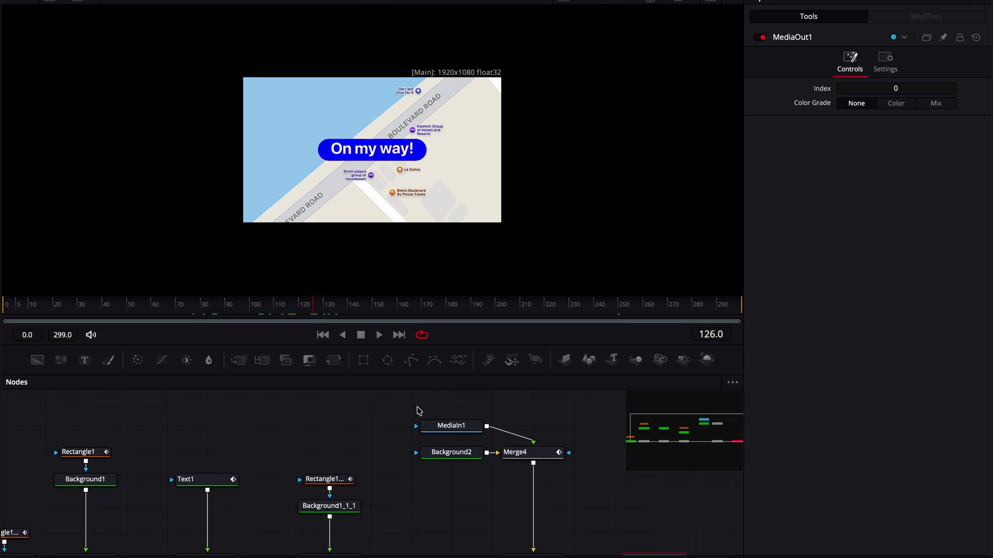
left_click_drag(366, 371, 449, 426)
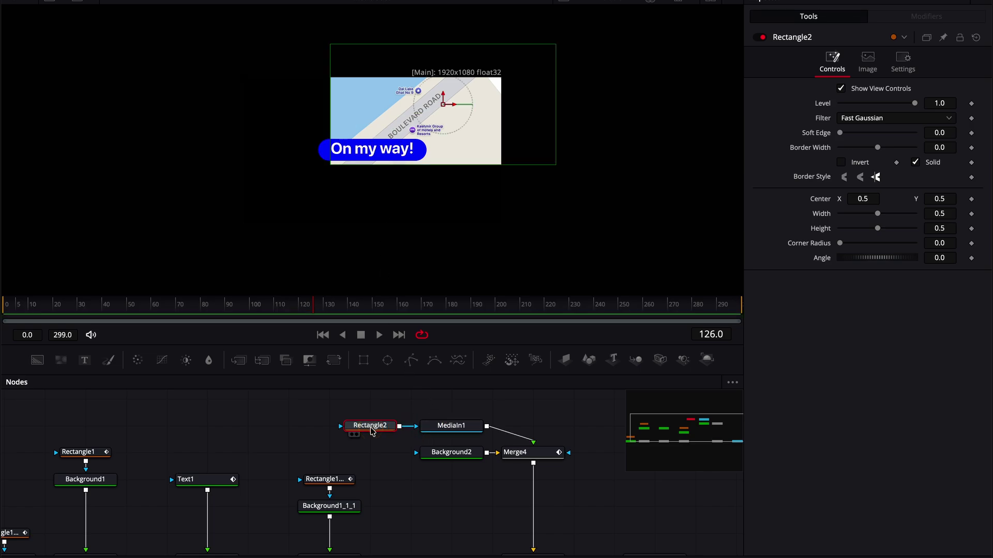
key("Delete")
scroll(373, 431, "down", 3)
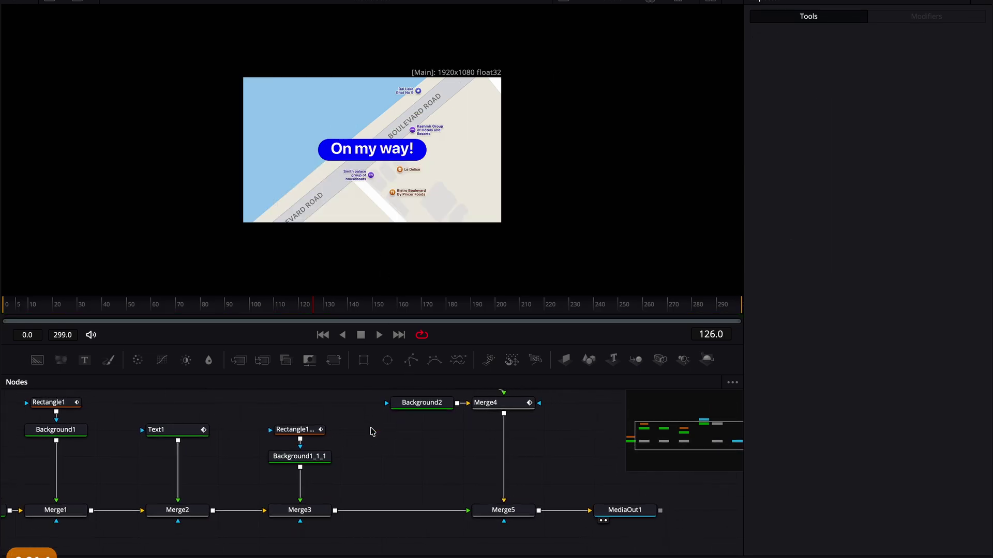
left_click(535, 448)
key("ctrl+v")
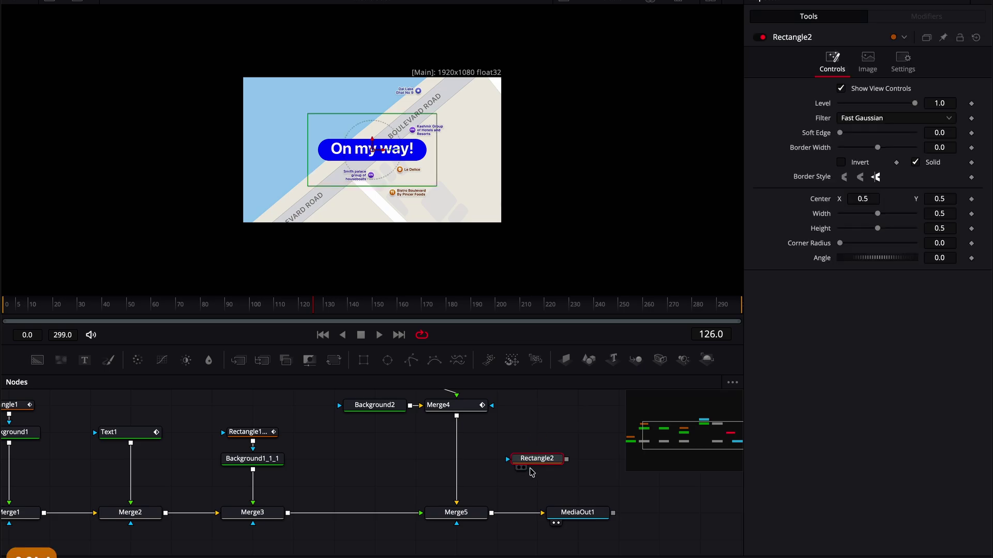
left_click_drag(567, 462, 457, 526)
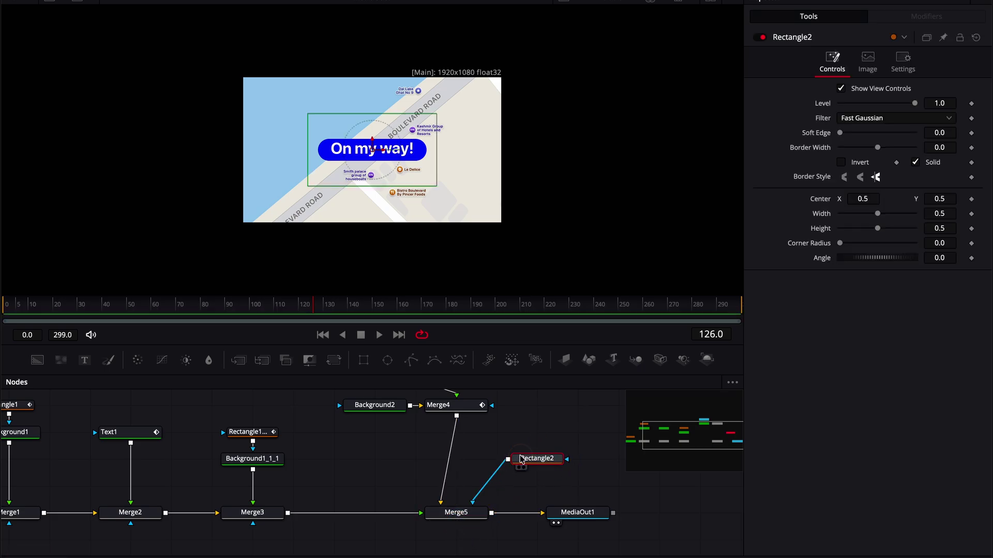
Move the Rectangle2 mask connection from Merge5 to Merge4's effect mask input
left_click(468, 517)
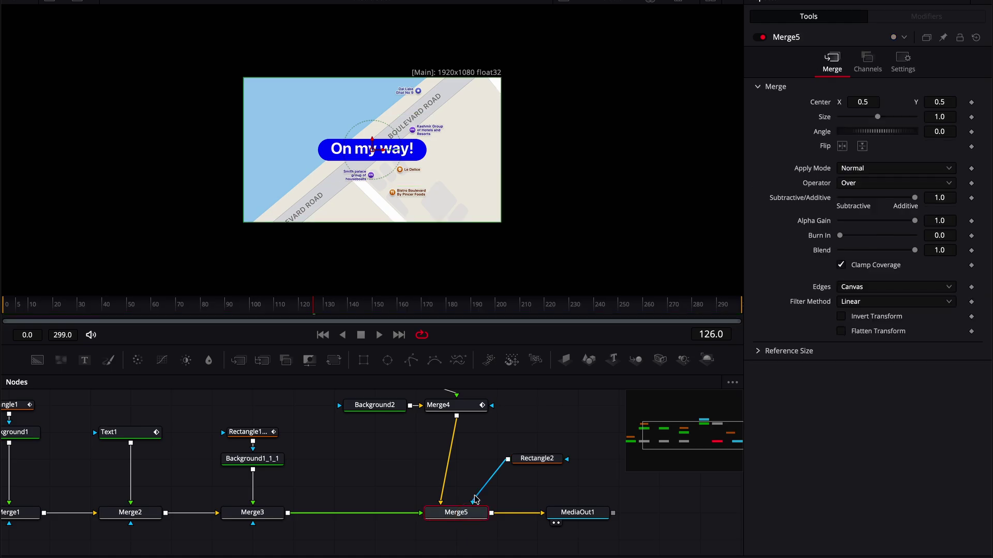
left_click_drag(479, 501, 491, 410)
left_click(483, 409)
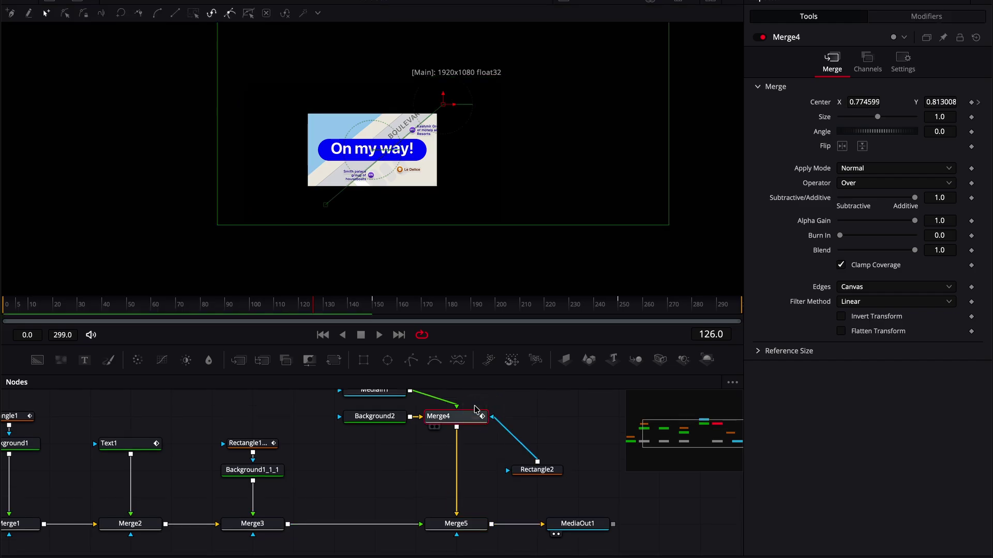
Give the Rectangle2 mask a corner radius of 0.102, a height of 0.776422 and a width of 0.536613
left_click(537, 470)
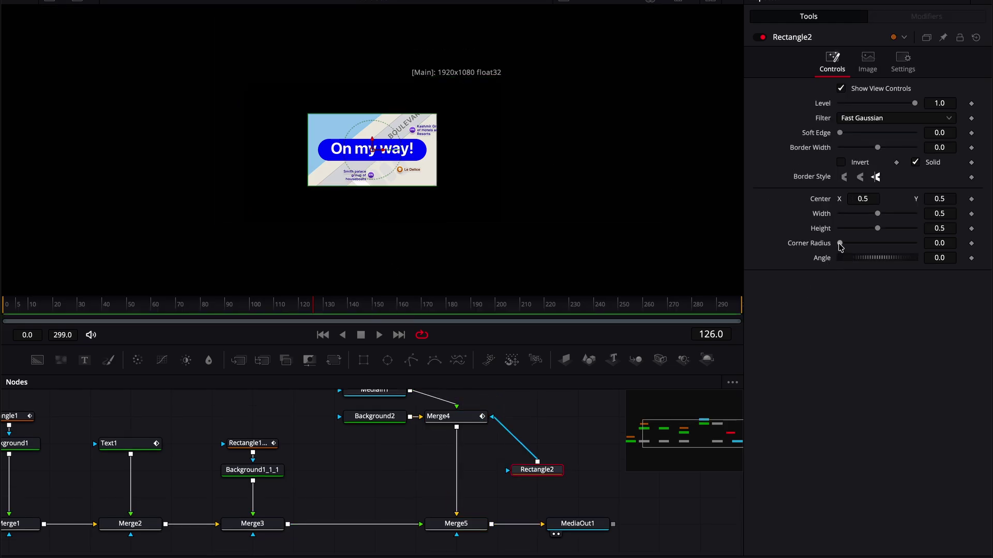
left_click_drag(840, 244, 848, 244)
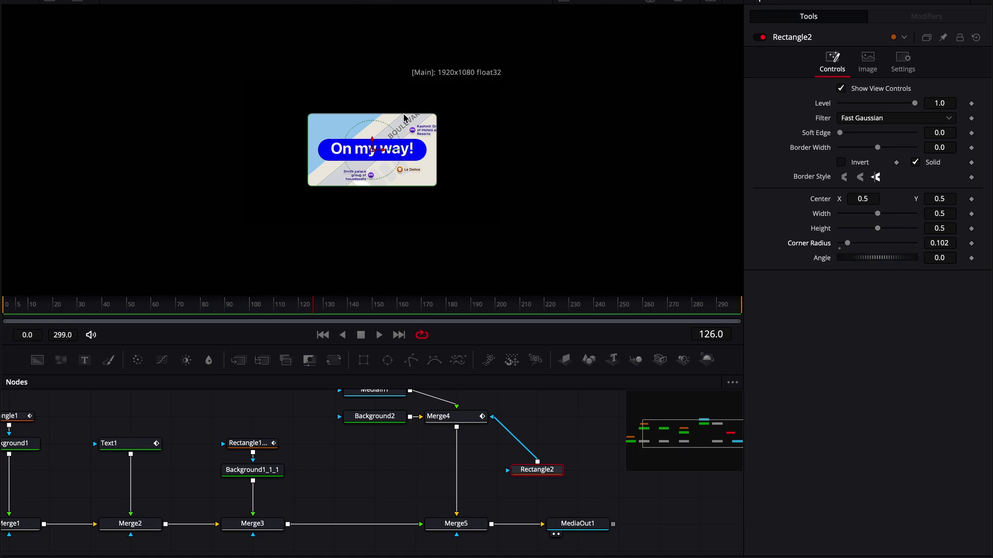
left_click_drag(405, 115, 396, 96)
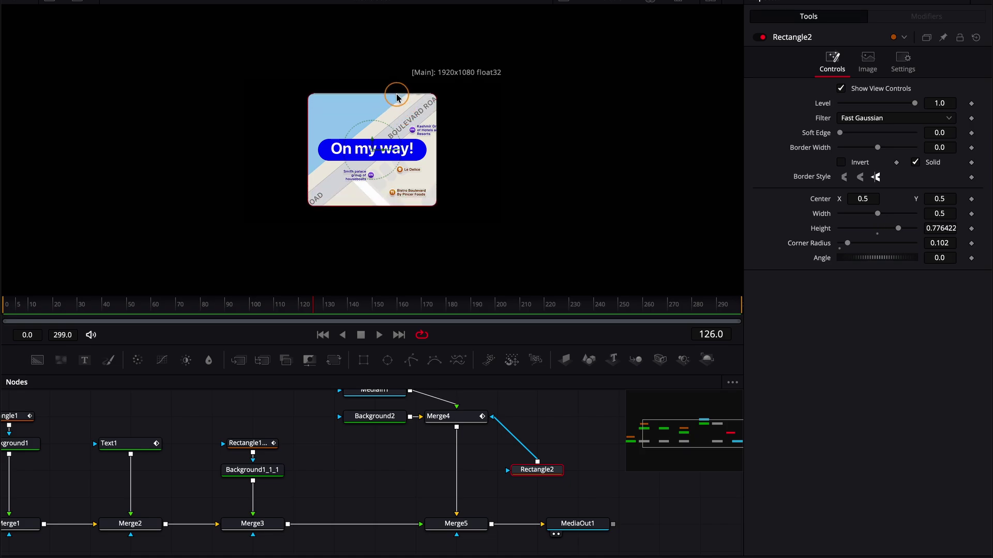
left_click_drag(308, 159, 304, 160)
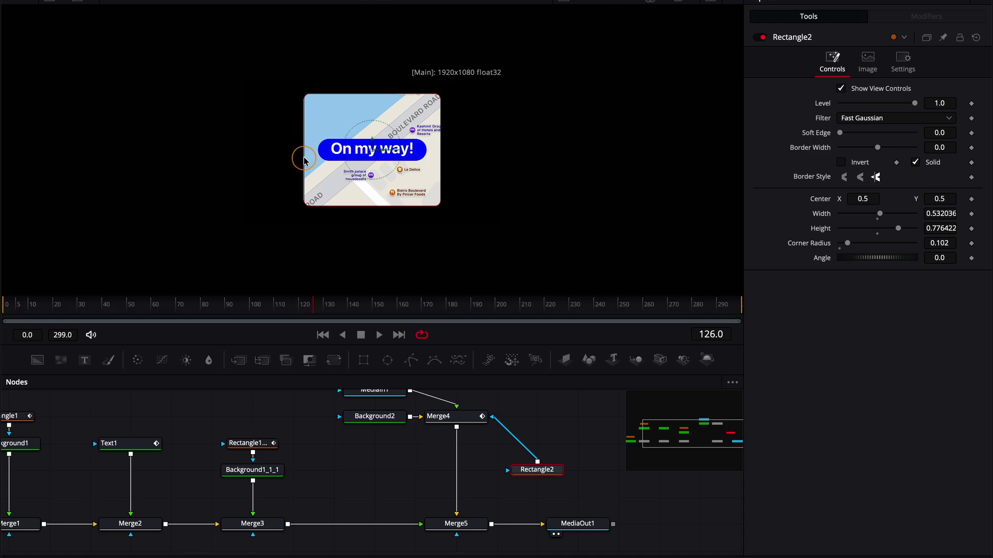
Tidy the node graph by moving MediaOut1 farther from Merge5 and lining up Rectangle2 beside Merge4
scroll(486, 465, "right", 3)
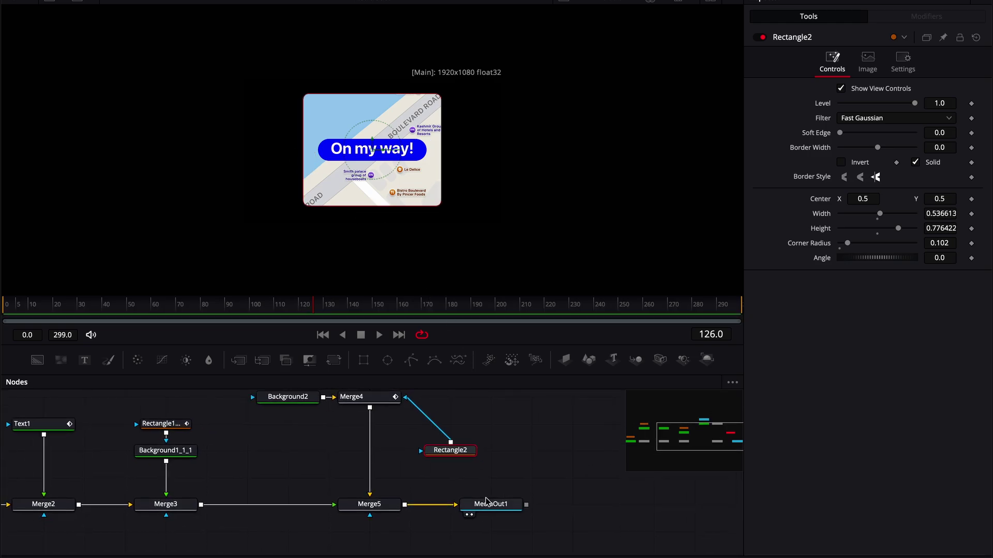
left_click_drag(490, 504, 572, 504)
left_click_drag(450, 450, 461, 413)
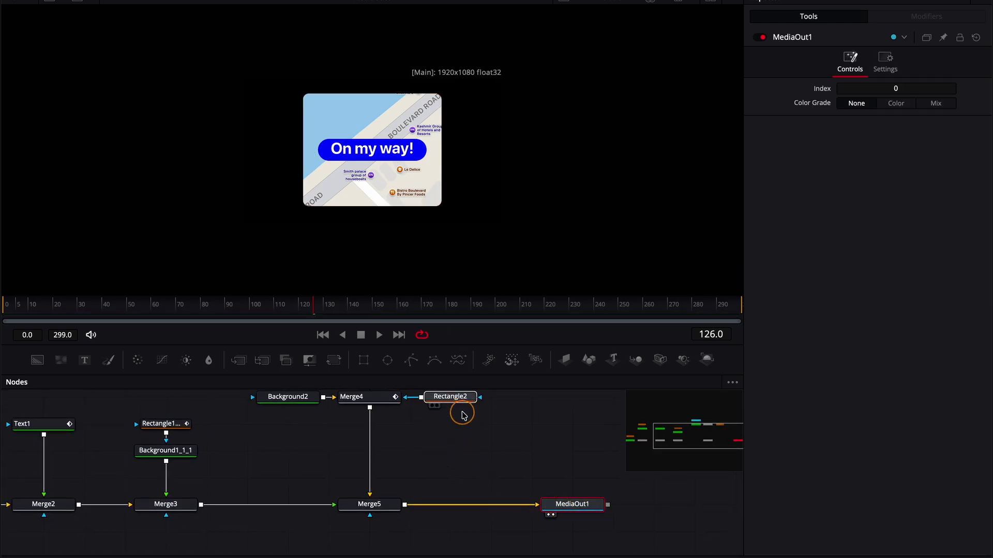
Add a Background node merged after Merge5 and place it close to the new Merge6
left_click(385, 509)
left_click(37, 360)
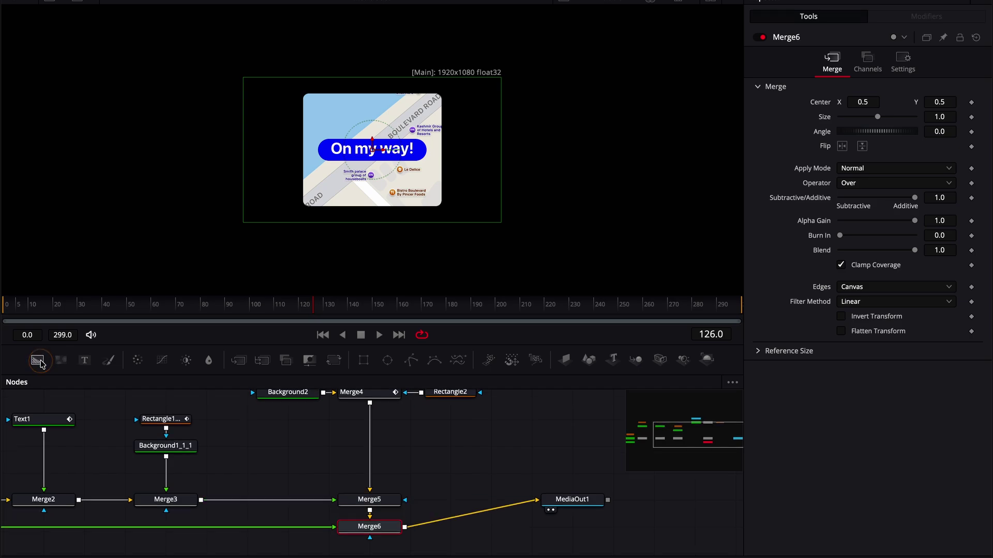
scroll(230, 532, "left", 5)
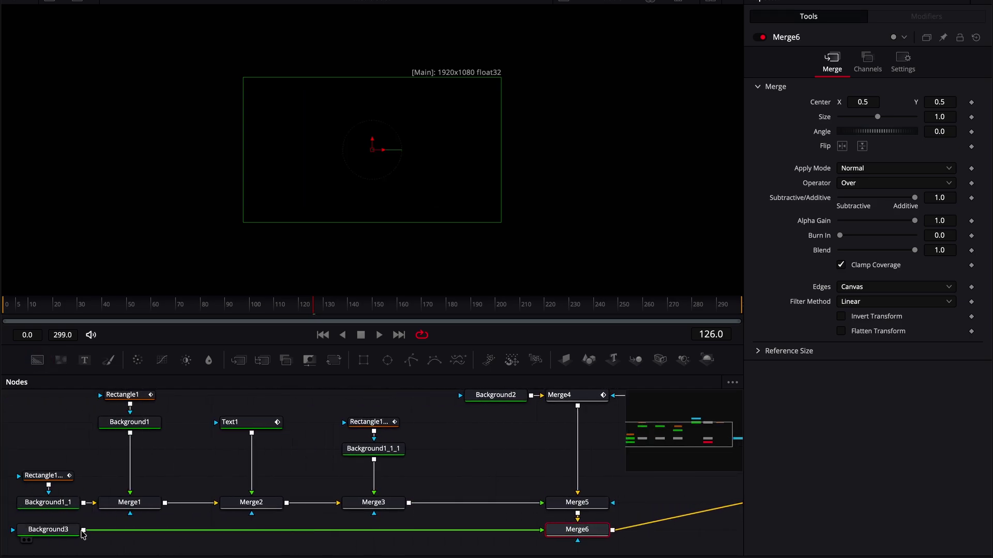
left_click_drag(77, 532, 453, 541)
left_click(454, 541)
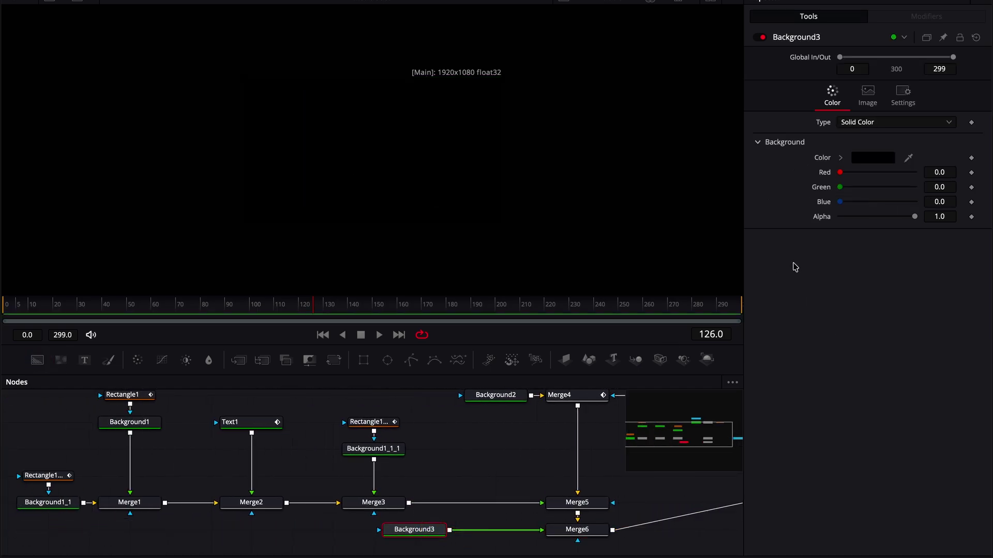
Set Background3's solid color to white, with red, green and blue at 1.0
left_click(862, 160)
left_click(121, 405)
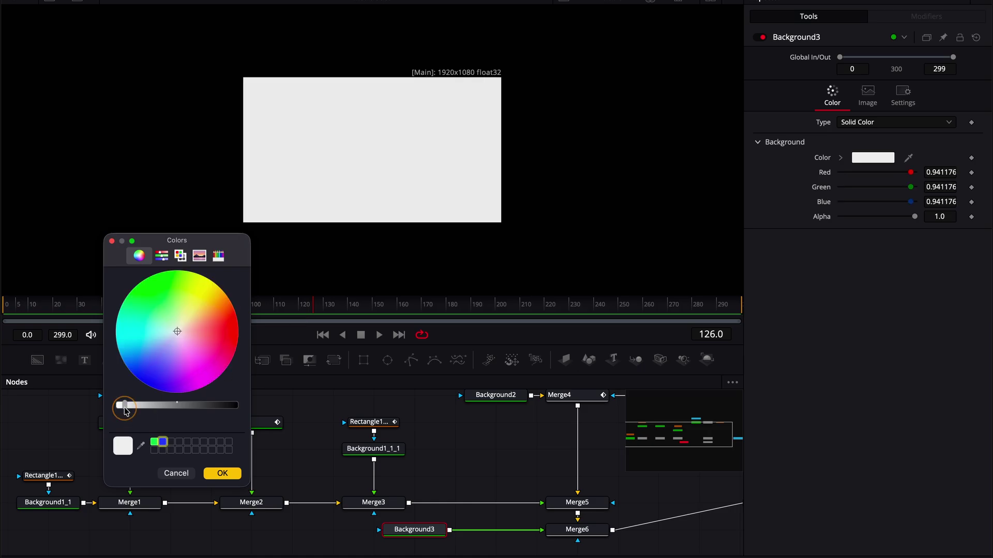
left_click(222, 475)
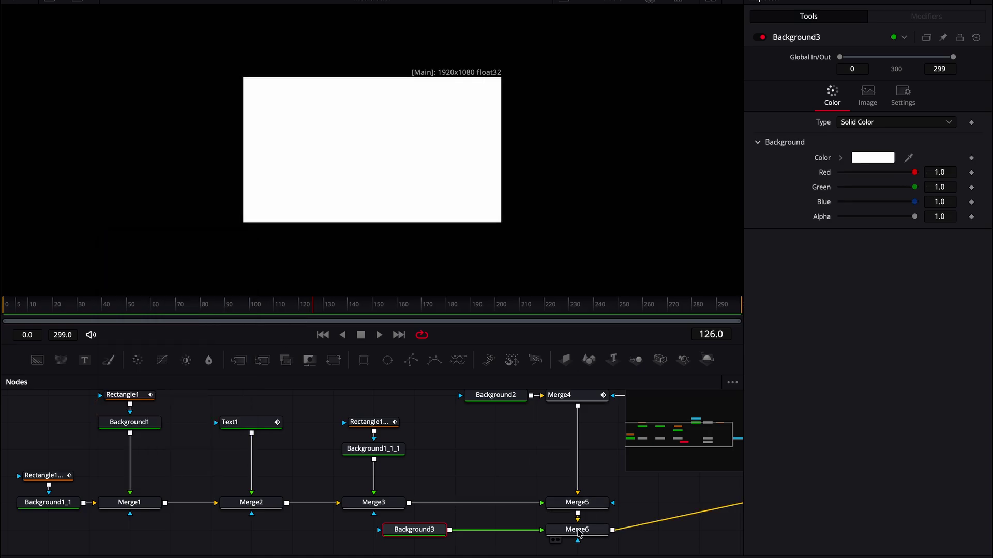
Swap Merge6's foreground and background inputs so the white background sits behind the map
left_click(456, 200)
left_click(575, 532)
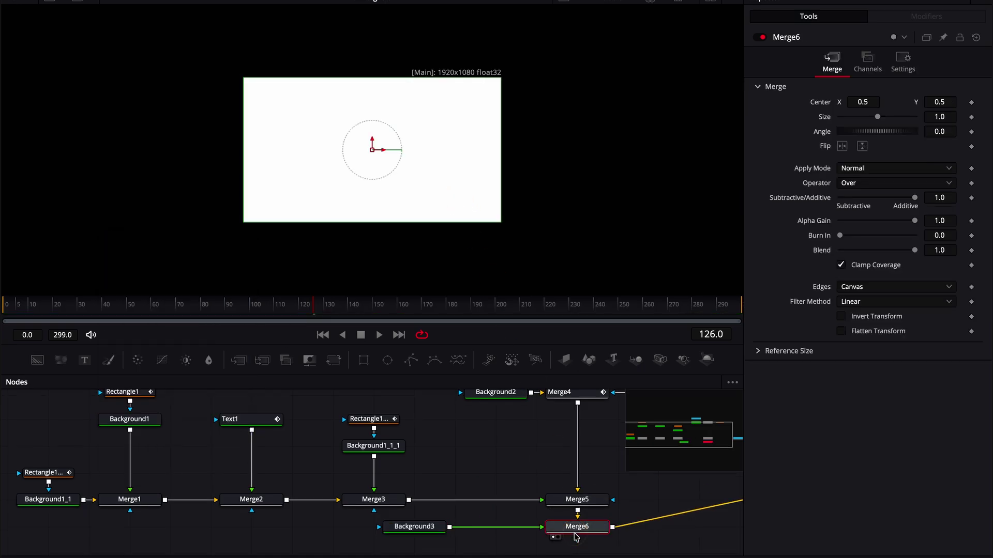
key("ctrl+t")
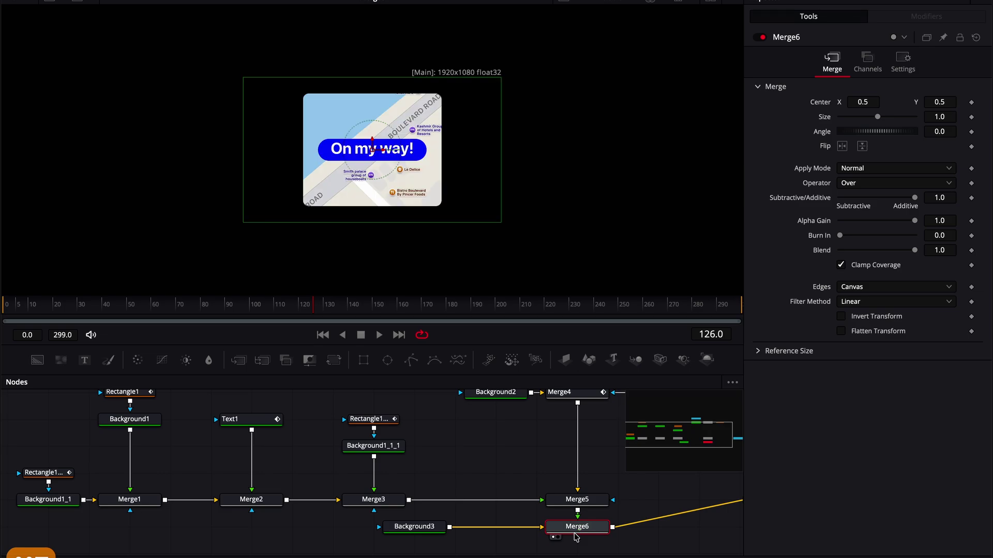
Make Background2 fully transparent by setting its alpha to 0.0
left_click(323, 335)
scroll(505, 448, "up", 3)
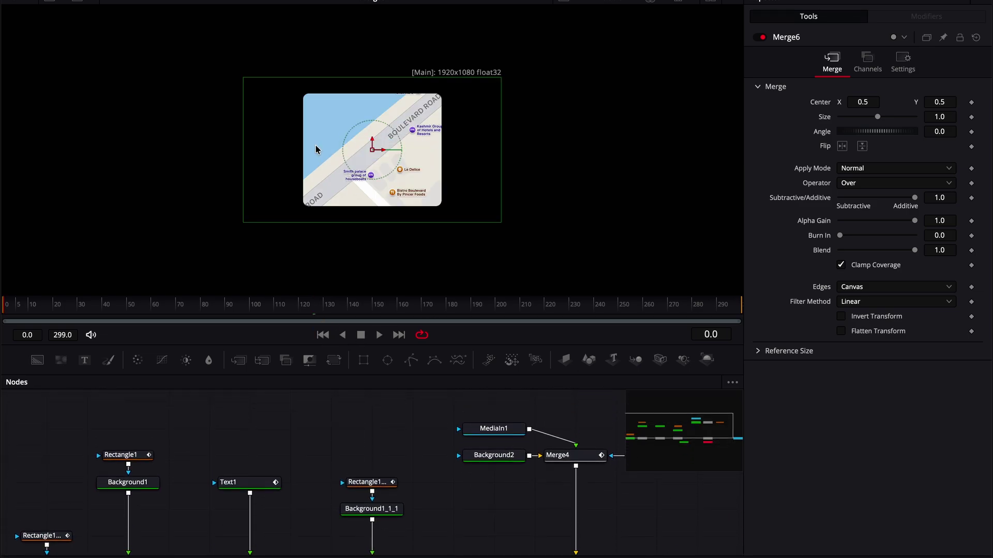
left_click(484, 456)
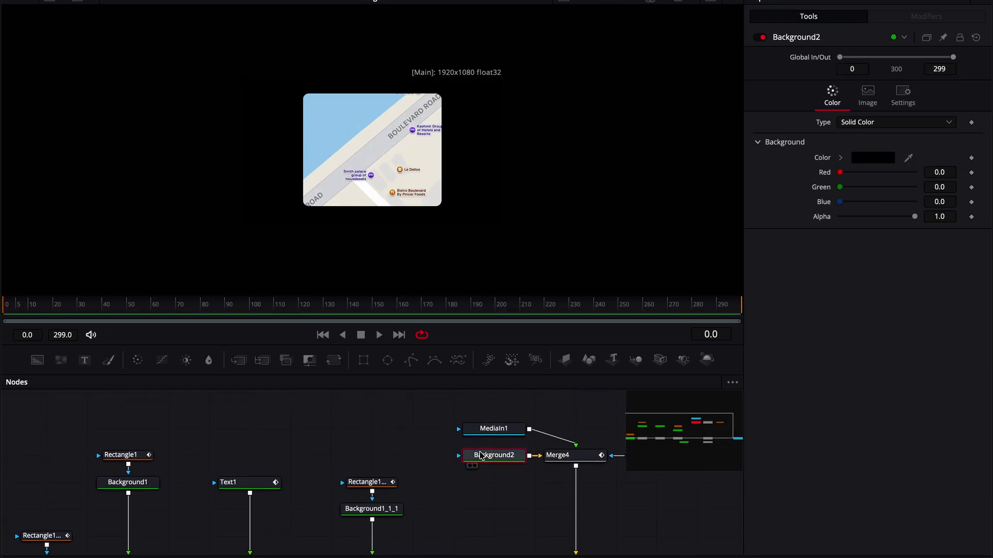
left_click_drag(915, 221, 815, 219)
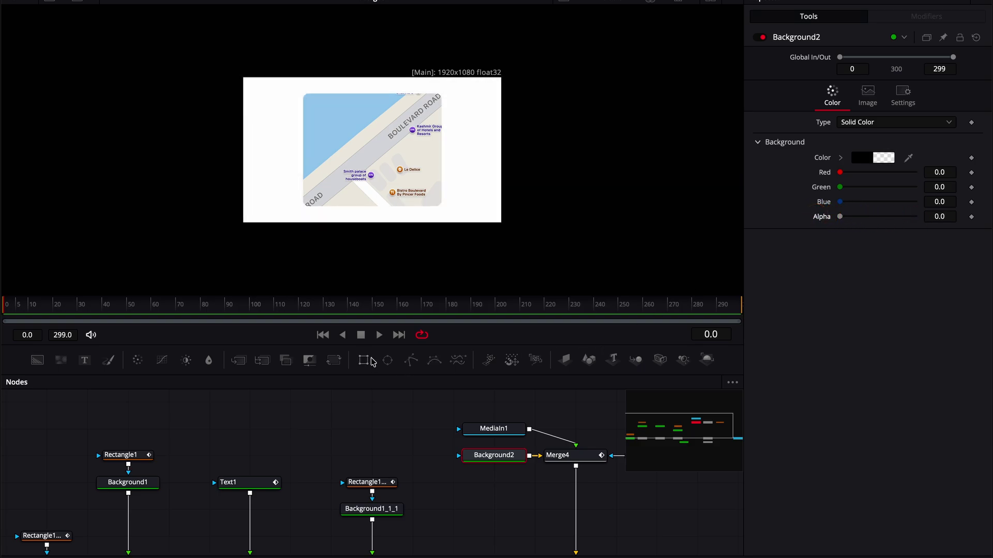
Play the composition from the start to review the message bubble animation over the map and white background
left_click(322, 335)
key("space")
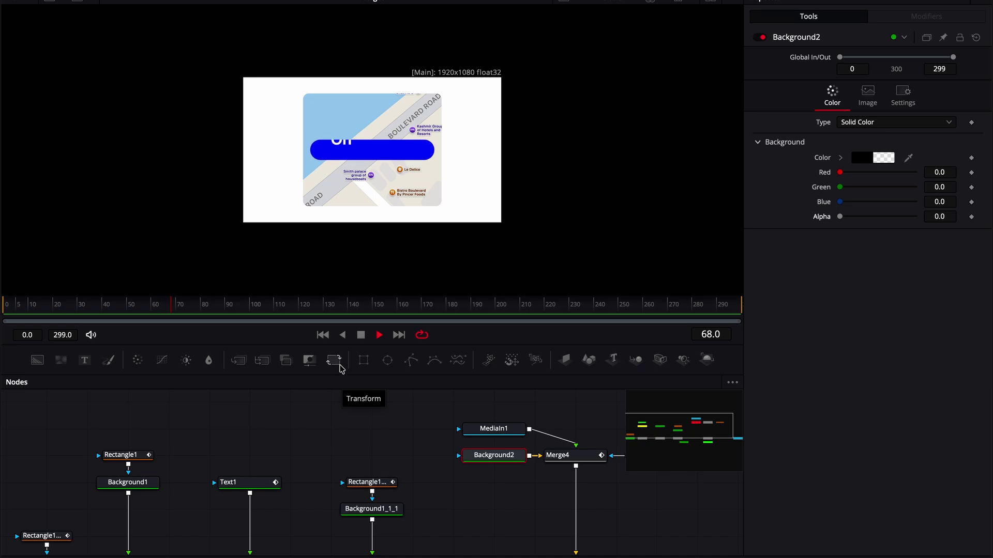
key("space")
Keyframe Rectangle2's level at 0.0 on frame 150 and 1.0 on frame 151
scroll(451, 409, "right", 5)
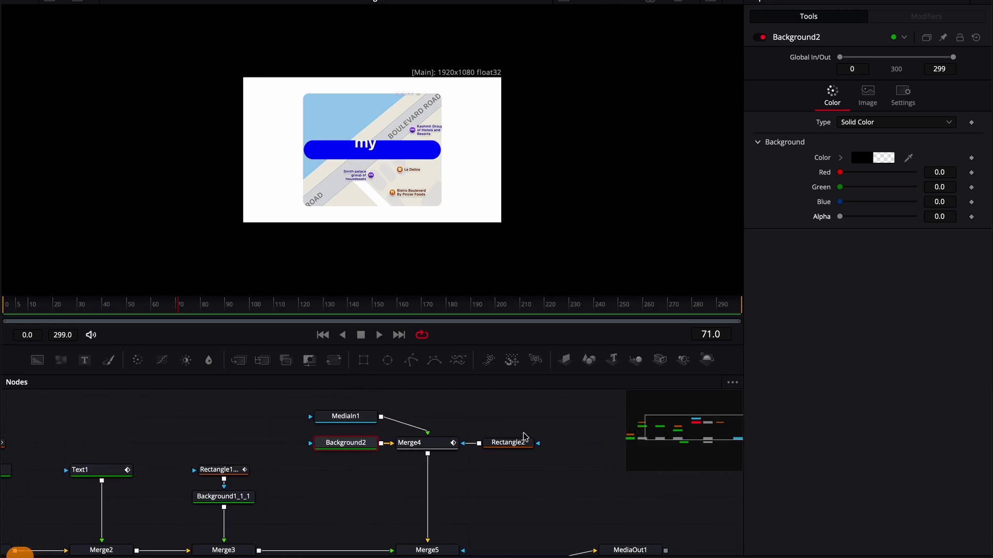
left_click(508, 443)
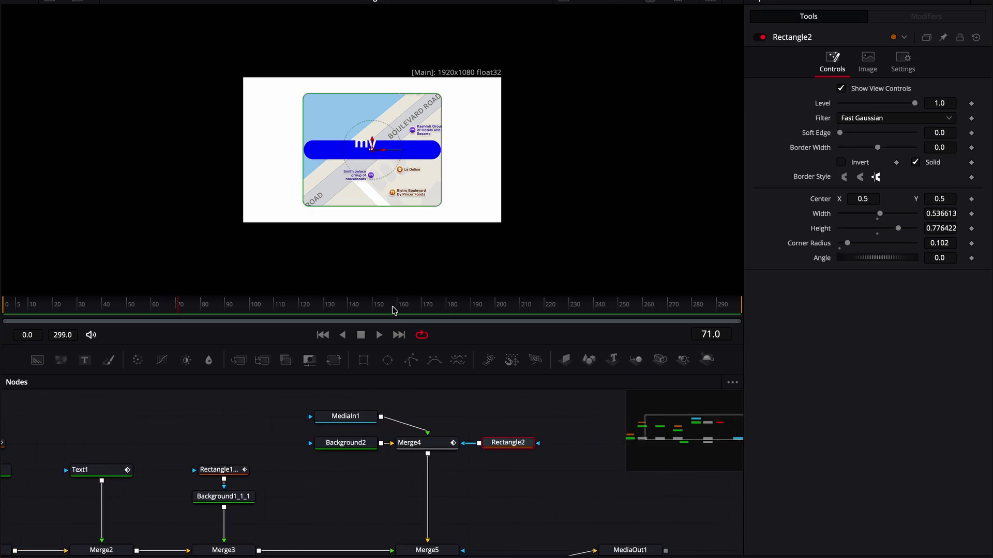
left_click_drag(357, 311, 372, 309)
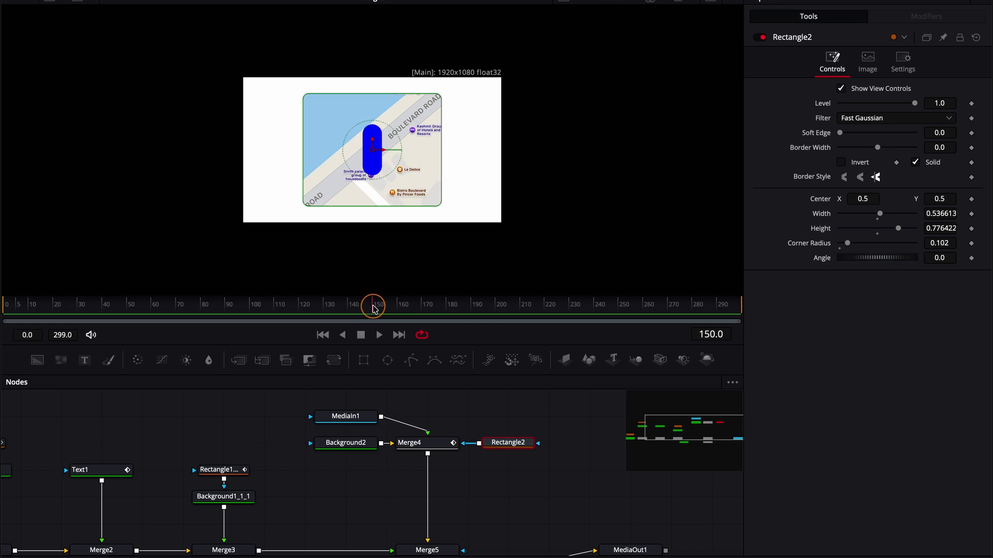
left_click(971, 103)
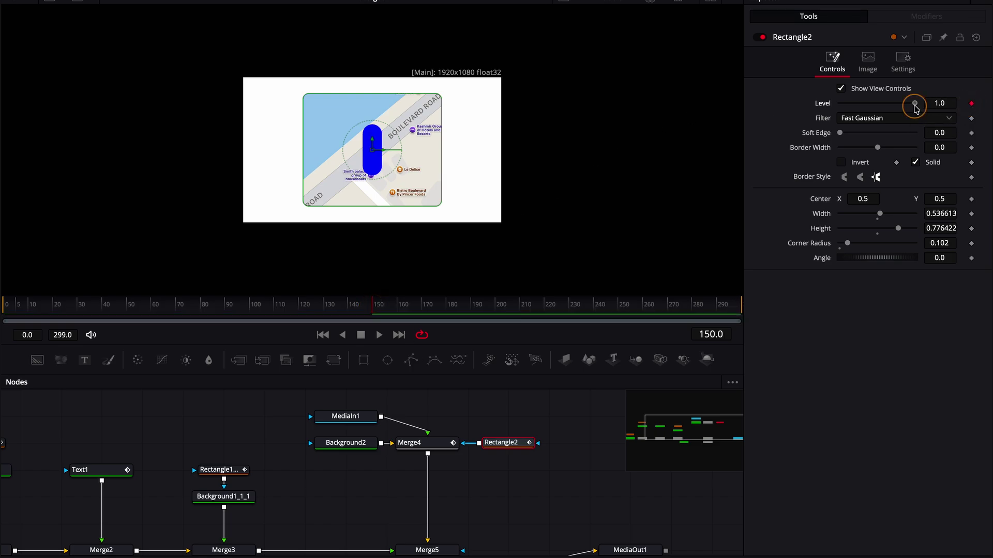
left_click_drag(914, 104, 775, 103)
key("Right")
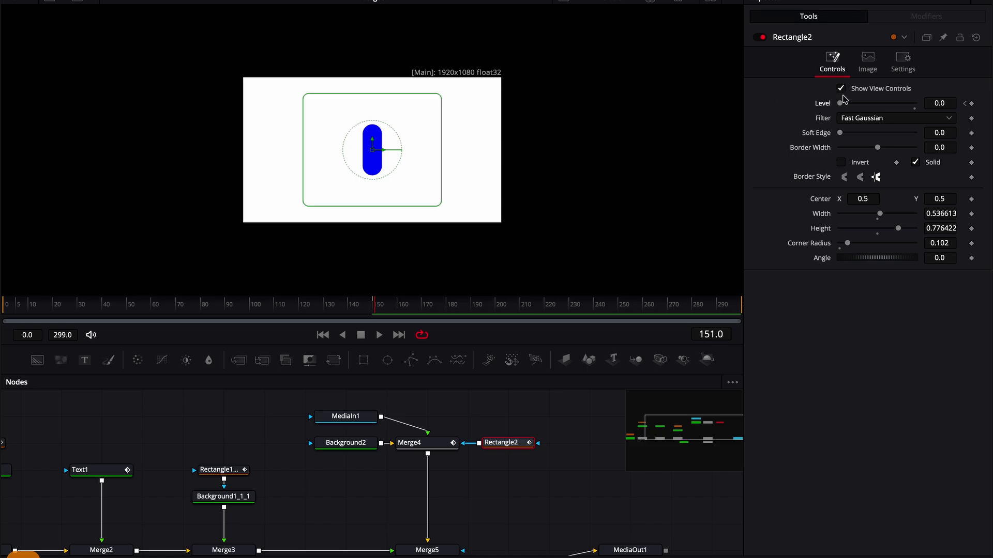
left_click_drag(842, 104, 915, 104)
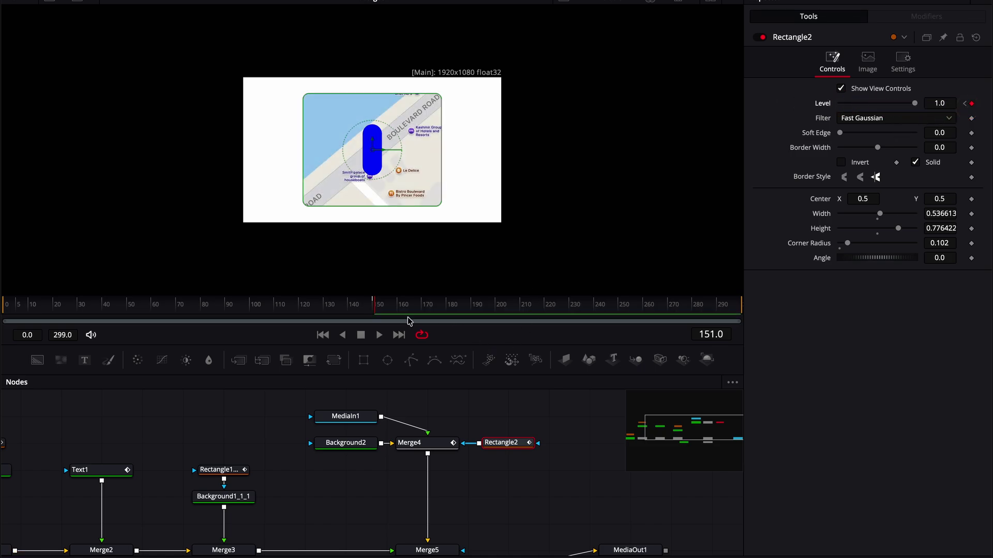
Turn off High Quality and Motion Blur for viewer playback
right_click(527, 338)
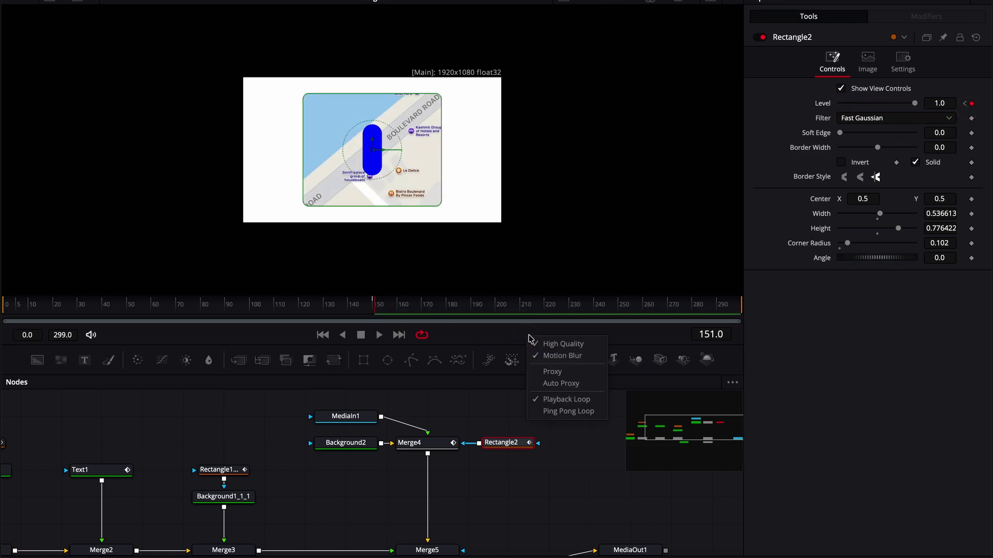
left_click(530, 342)
right_click(518, 332)
left_click(541, 350)
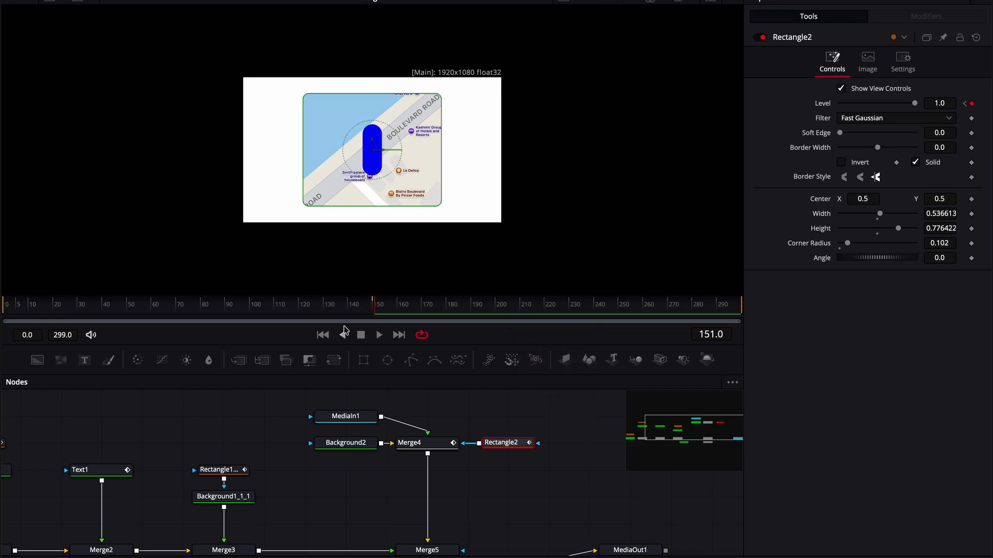
Play the composition from the first frame to check the map reveal and the circle's travel along the road
left_click(323, 334)
key("space")
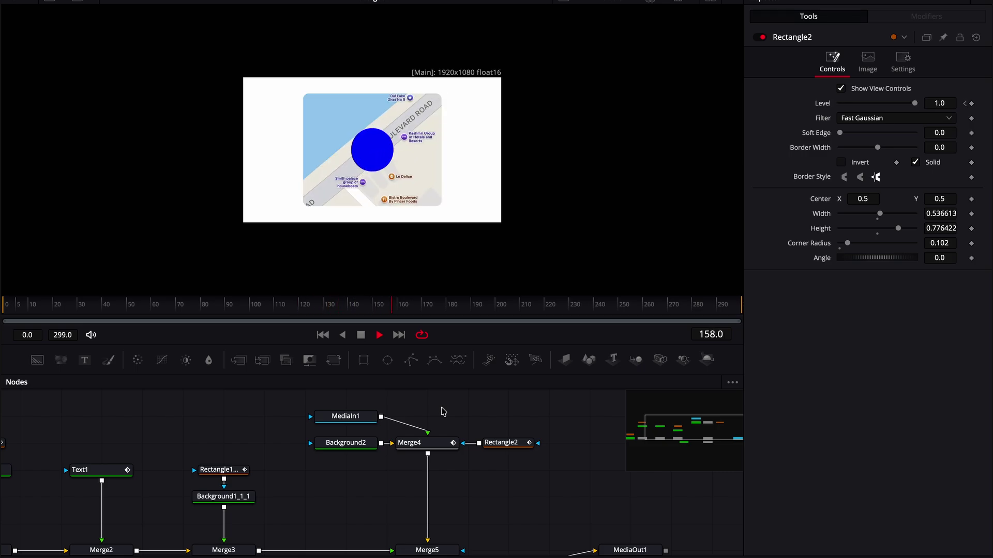
key("space")
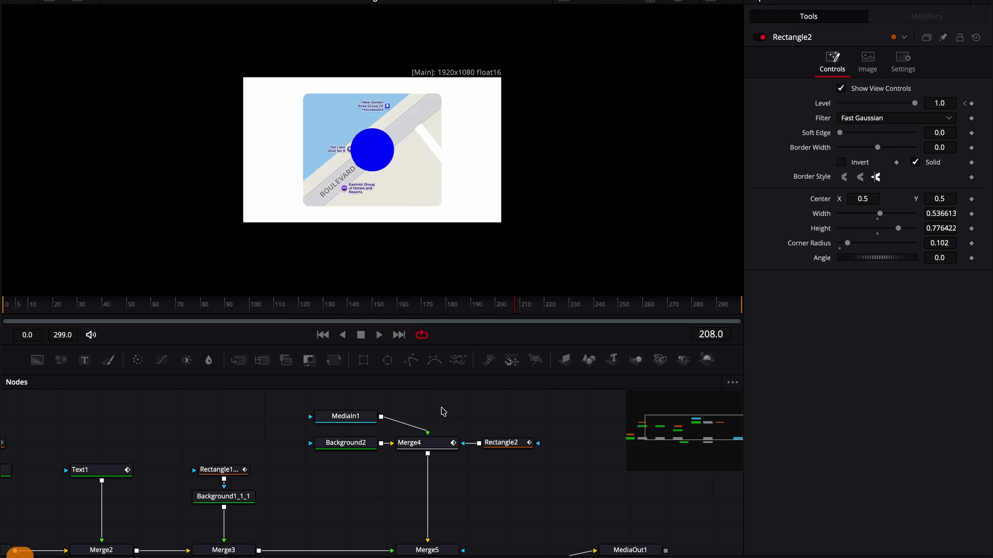
Select the animated Rectangle1_1, Rectangle1, Text1 and Rectangle1_1_1 nodes together
scroll(334, 467, "down", 2)
scroll(337, 468, "left", 5)
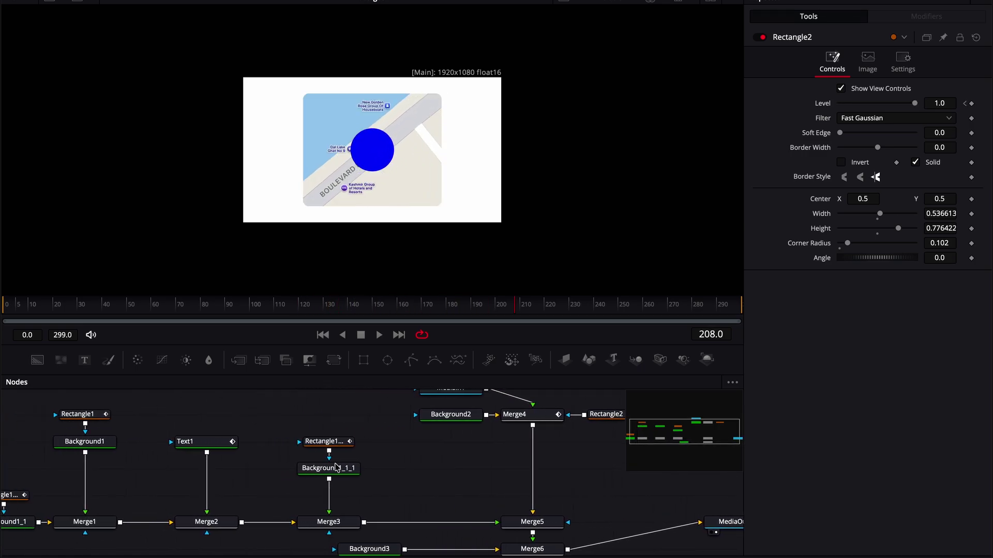
scroll(337, 468, "left", 2)
left_click(50, 502)
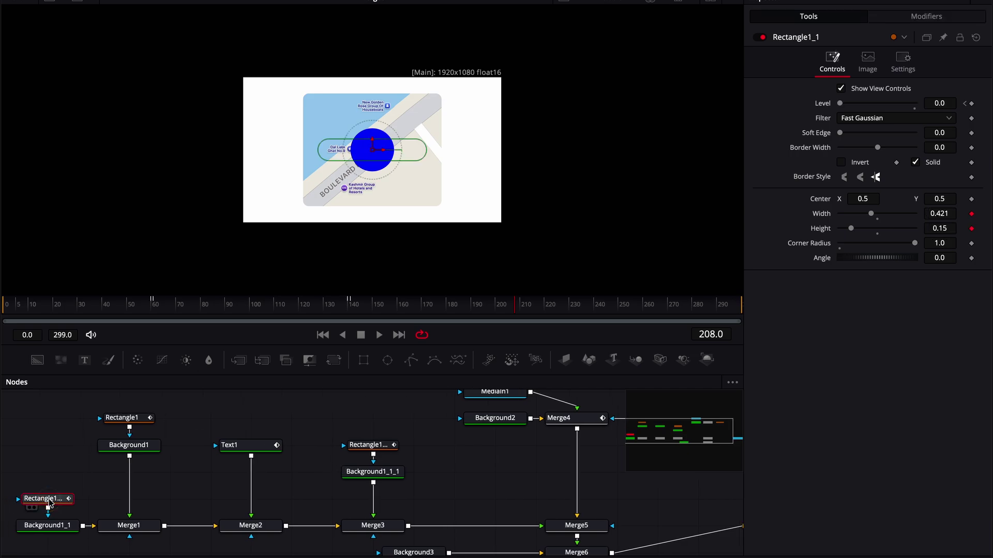
left_click(124, 418, "ctrl")
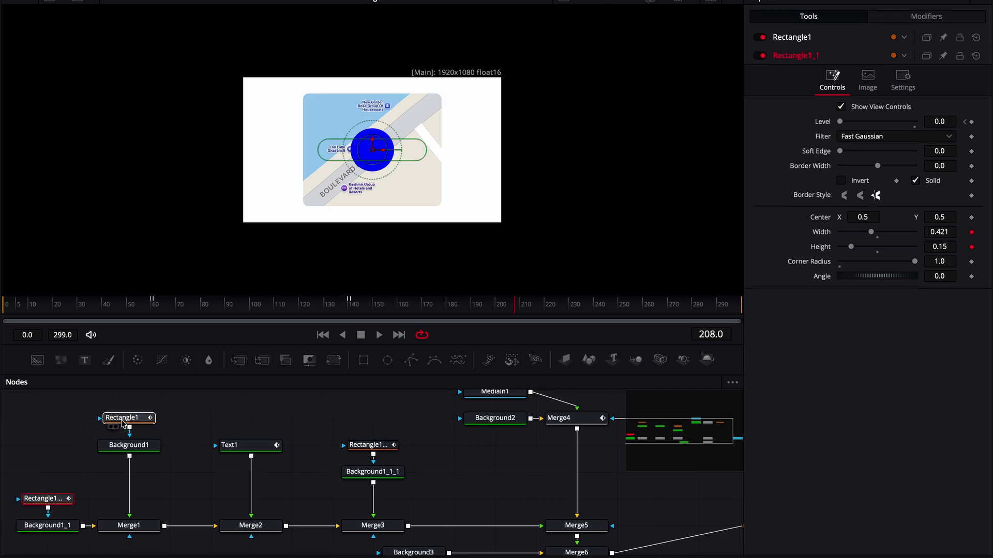
left_click(269, 446, "ctrl")
left_click(390, 445, "ctrl")
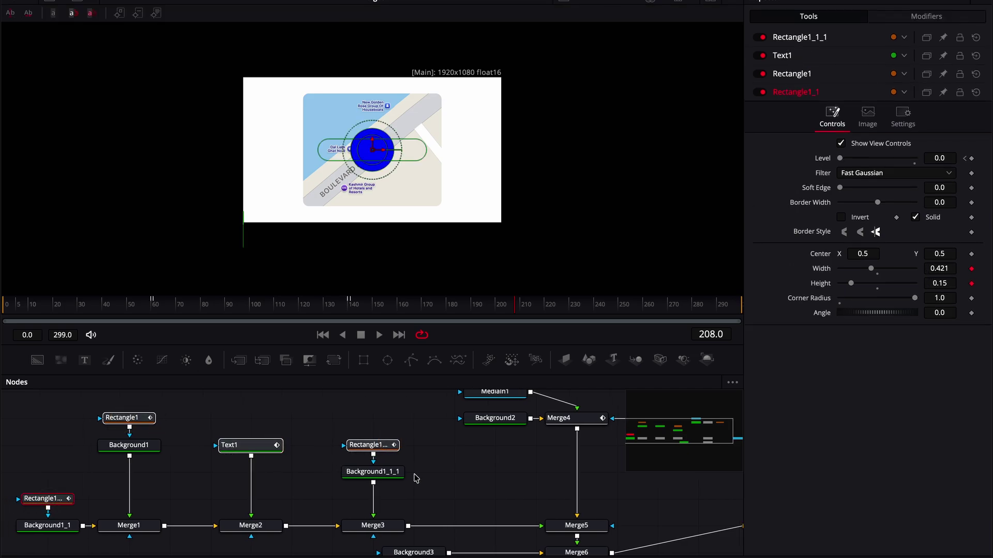
Add the keyframed Merge4 and Rectangle2 nodes to the current node selection
scroll(417, 478, "right", 1)
scroll(417, 479, "up", 4)
scroll(417, 479, "right", 6)
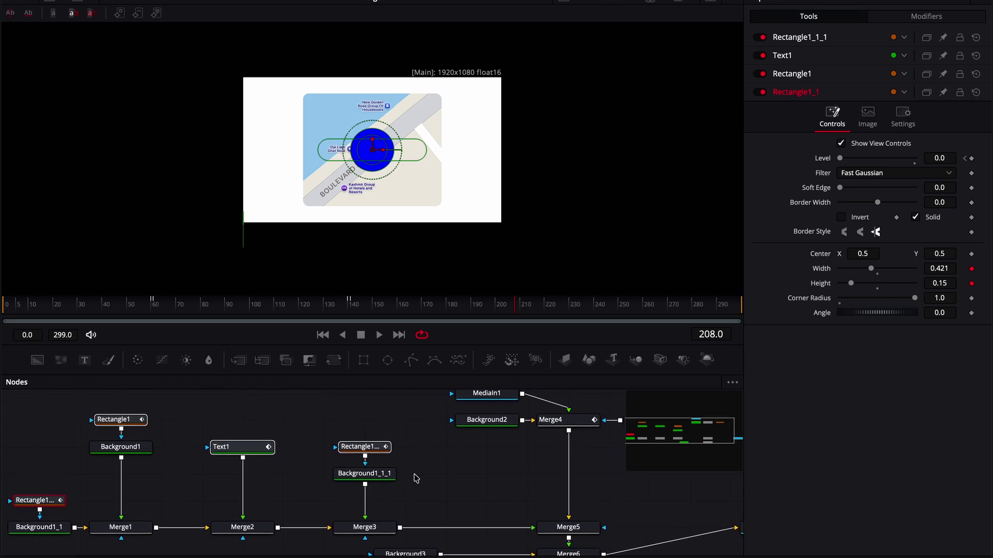
scroll(438, 468, "right", 8)
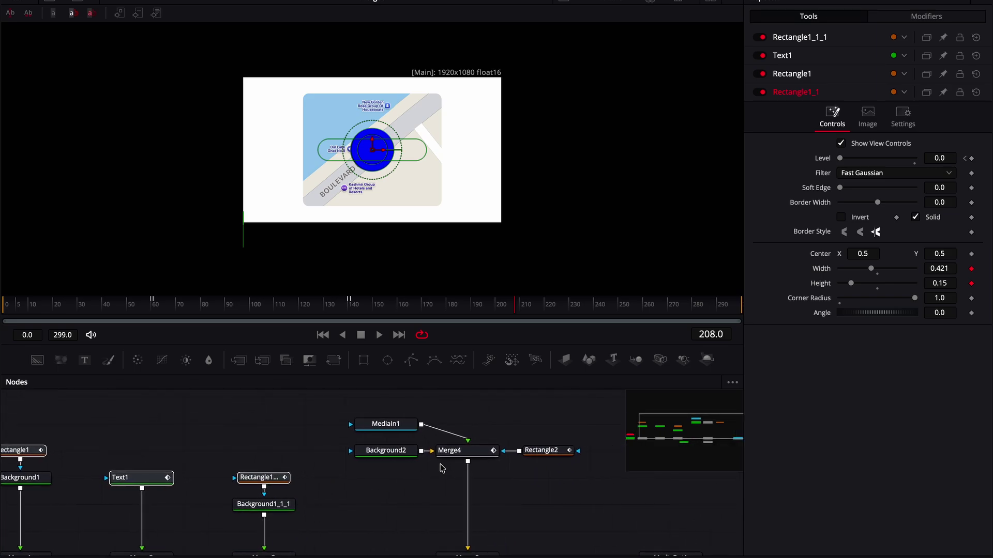
left_click(458, 448)
left_click(545, 449, "ctrl")
scroll(547, 456, "down", 8)
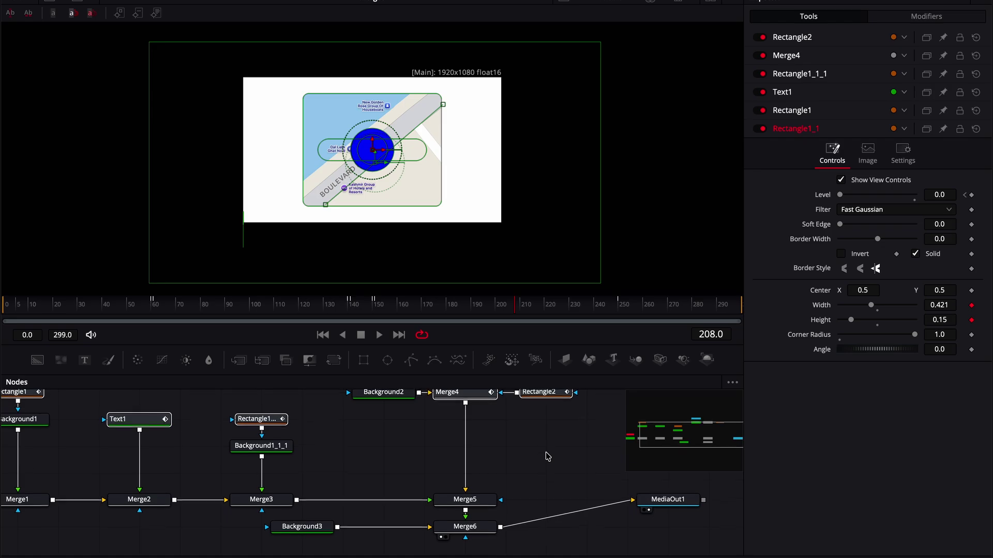
scroll(547, 456, "left", 8)
scroll(547, 456, "left", 6)
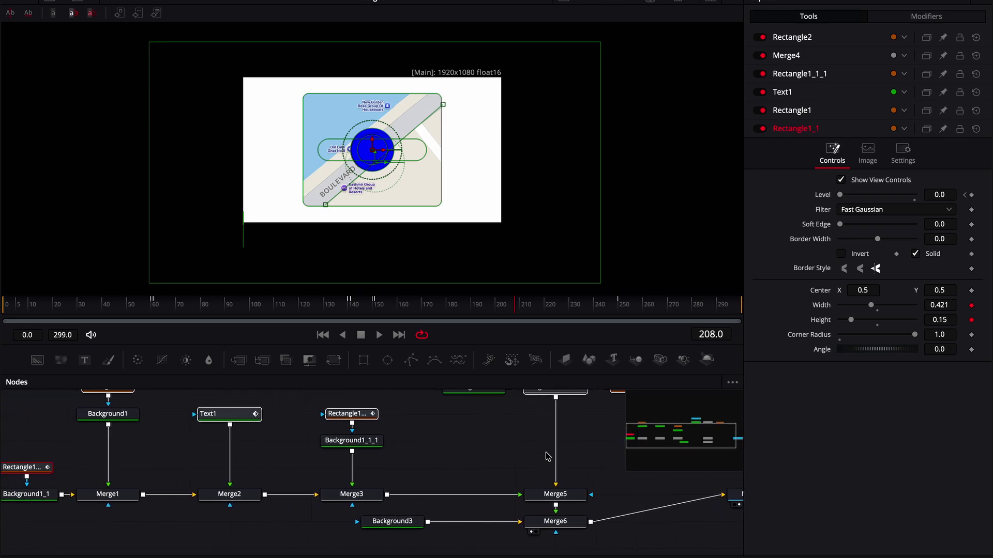
Enable motion blur on the Rectangle2 node
left_click(836, 38)
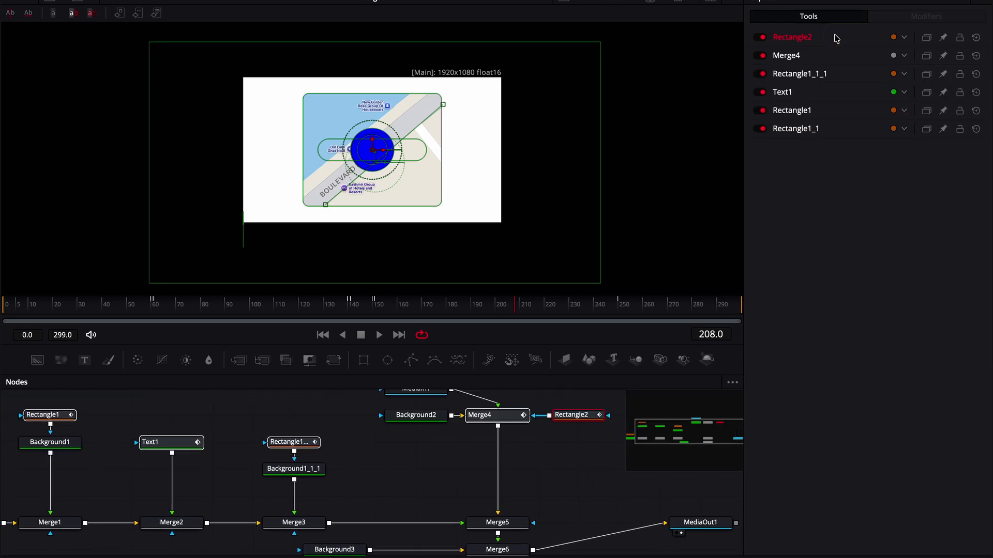
left_click(836, 38)
left_click(905, 69)
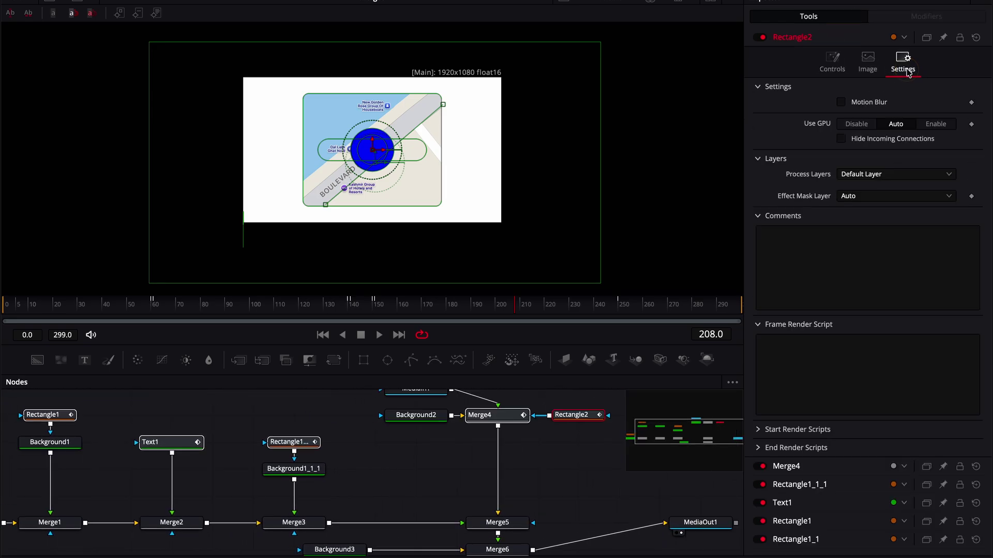
left_click(879, 103)
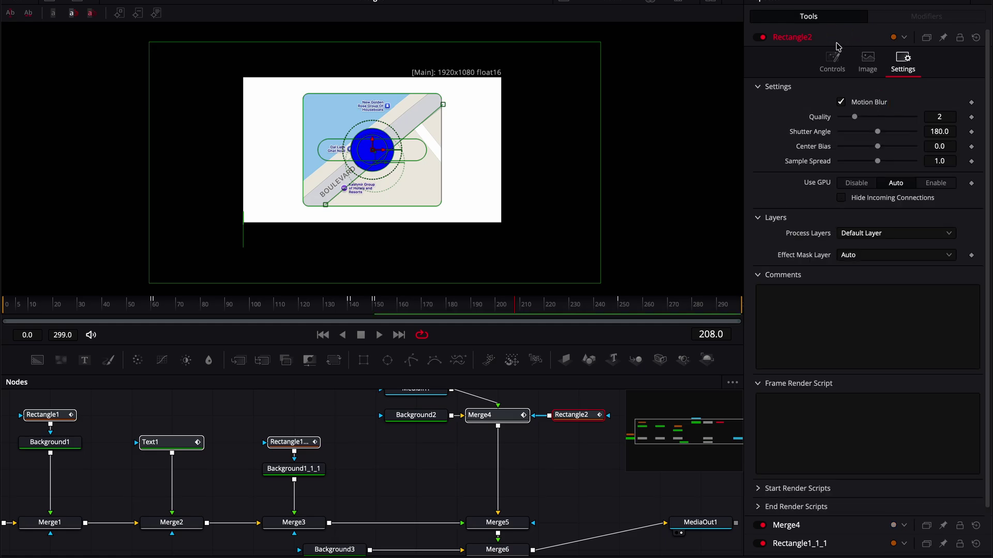
Enable motion blur on the Rectangle1 node and collapse its parameters
key("ctrl+z")
left_click(859, 143)
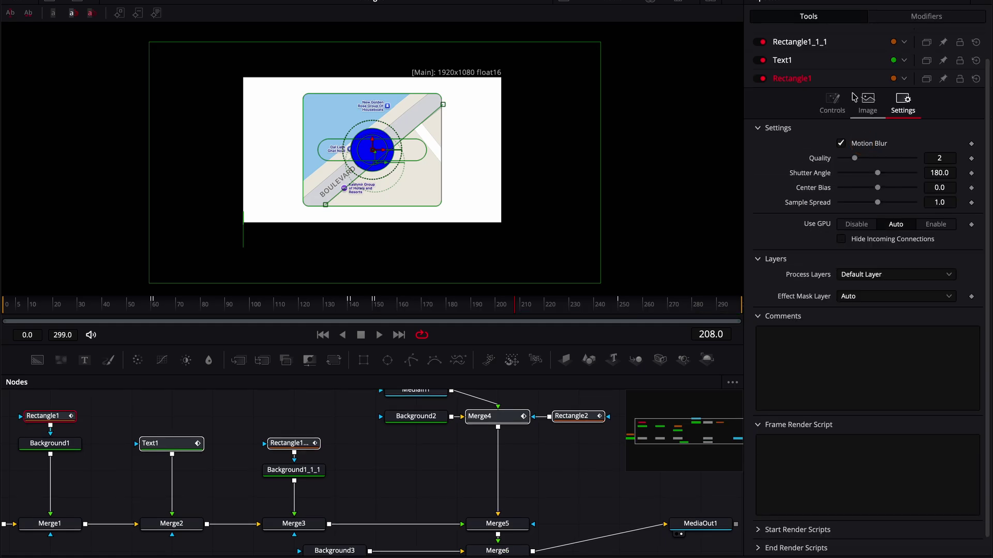
left_click(853, 80)
Enable motion blur on the Rectangle1_1 node
left_click(846, 97)
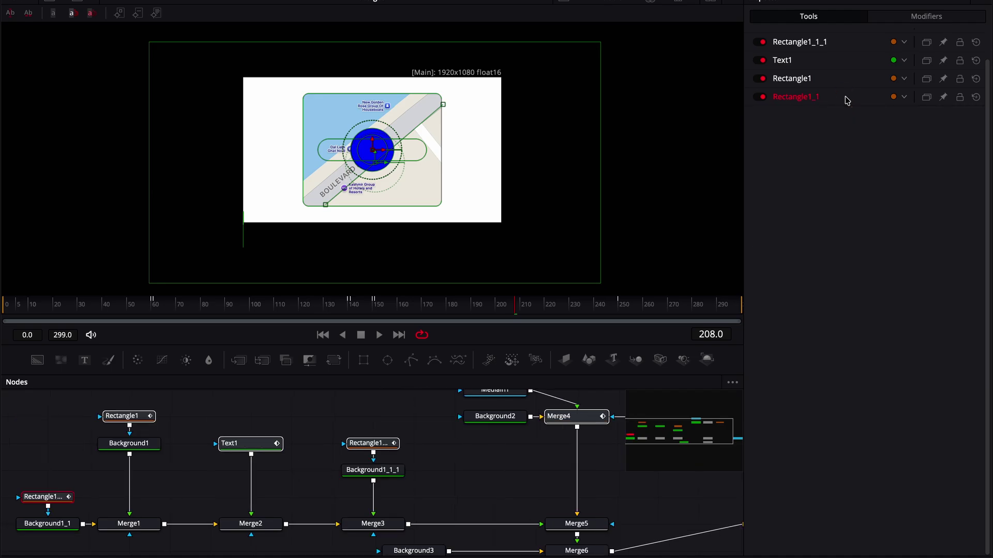
left_click(846, 97)
left_click(902, 124)
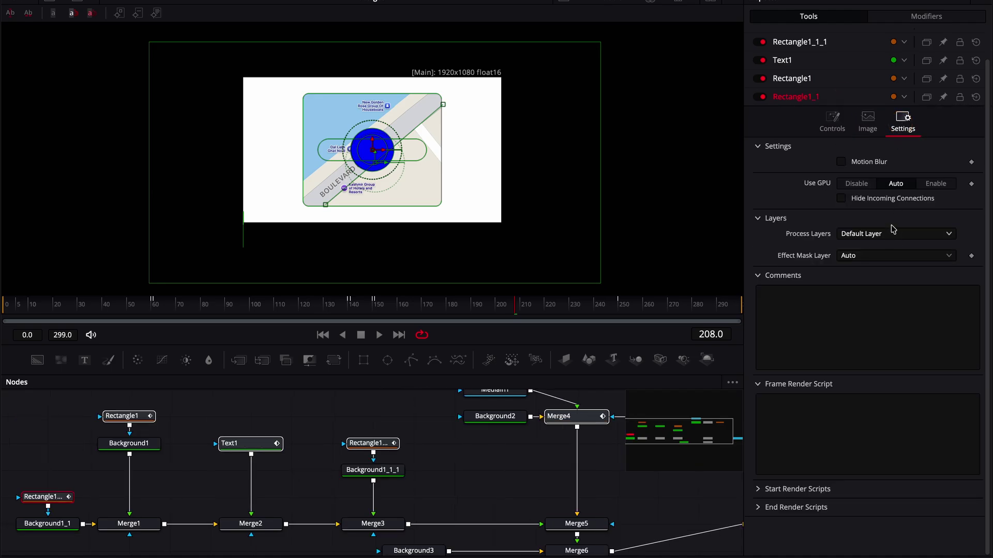
left_click(872, 163)
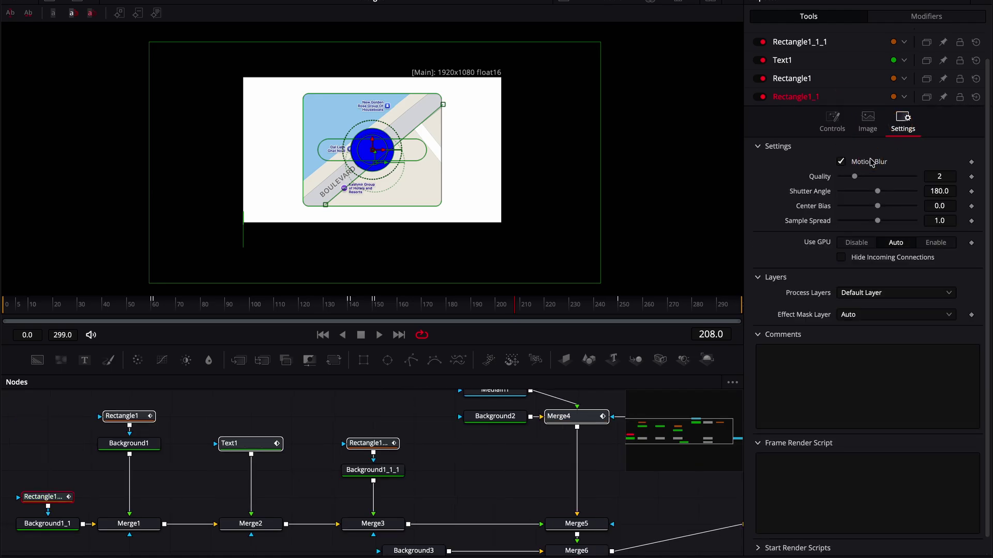